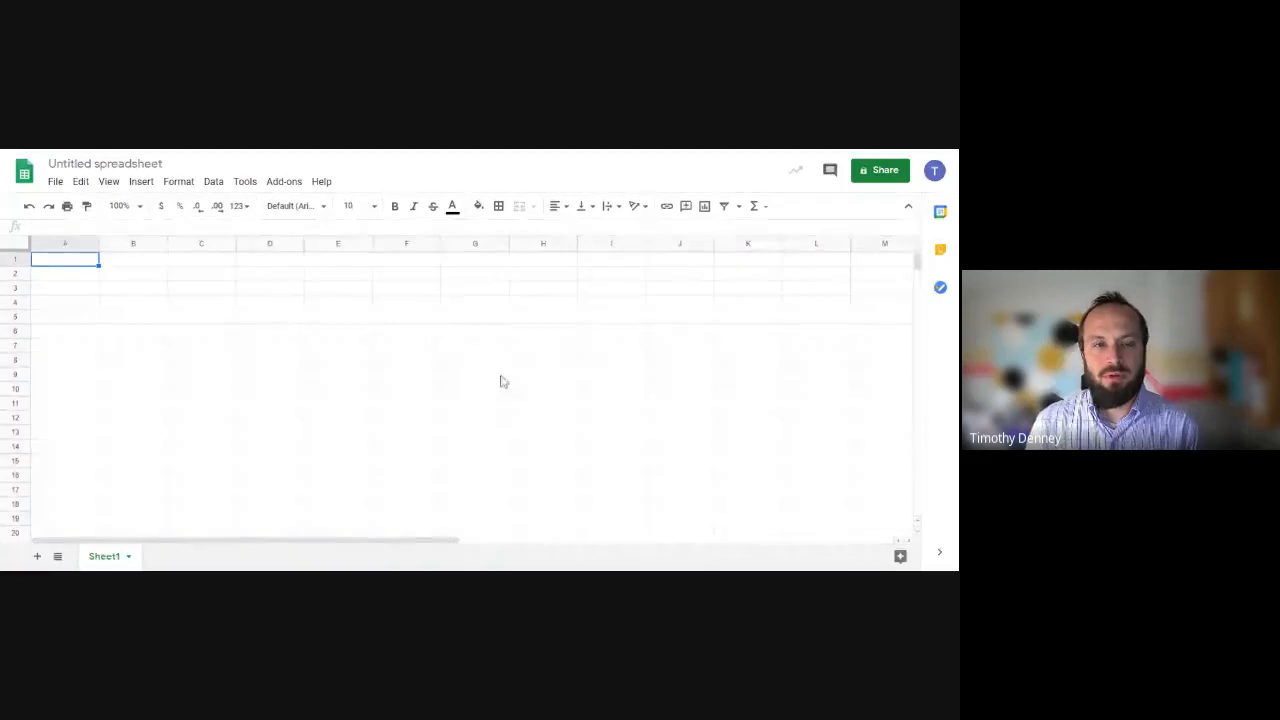
click(110, 282)
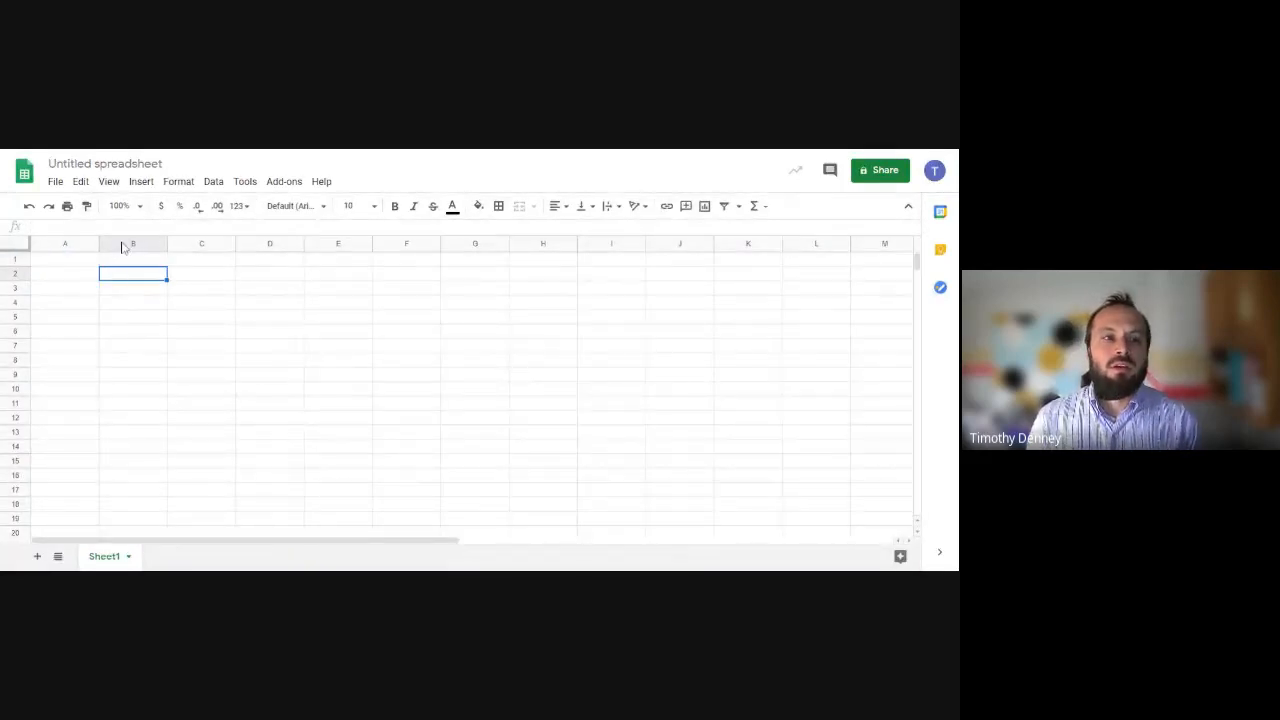
click(203, 290)
click(216, 304)
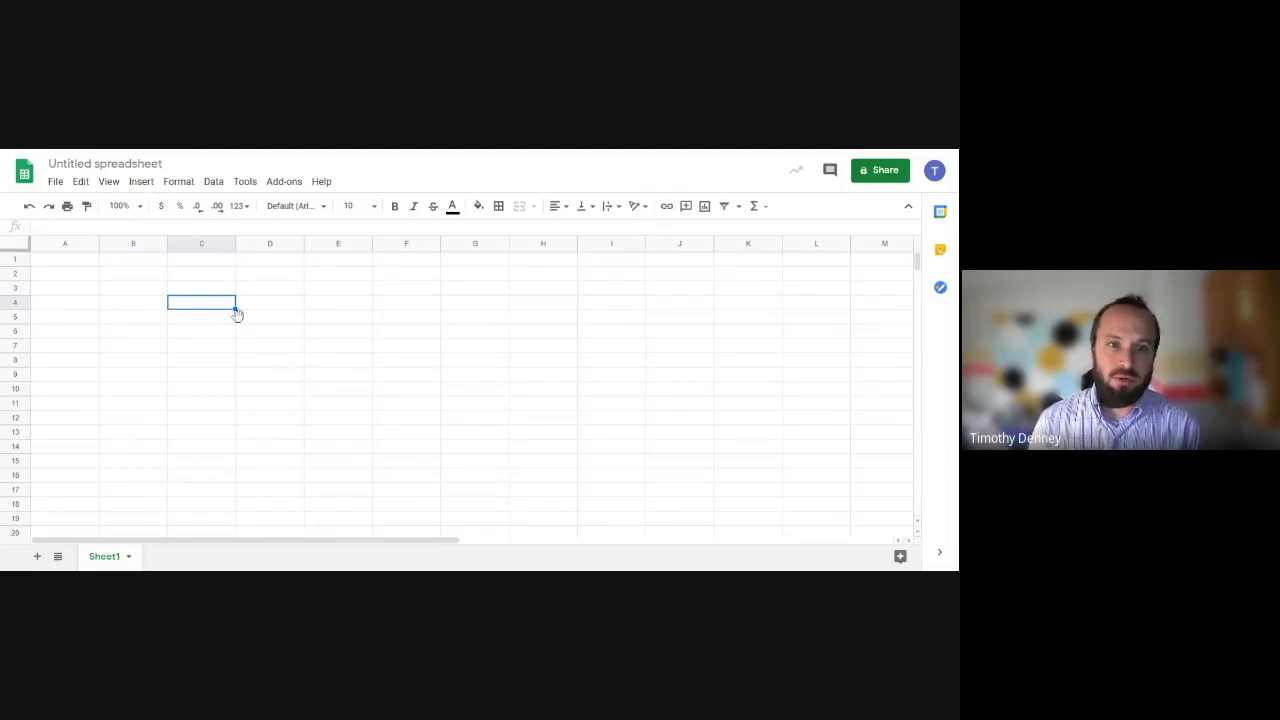
click(386, 391)
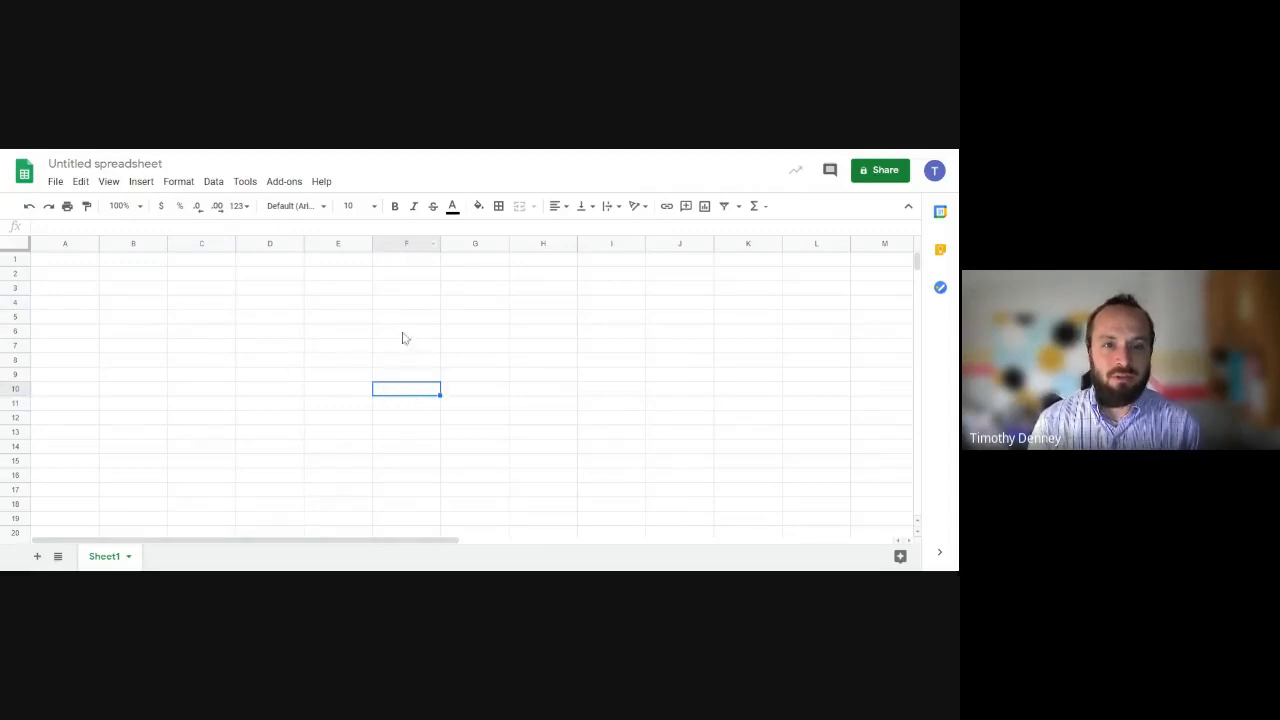
click(296, 446)
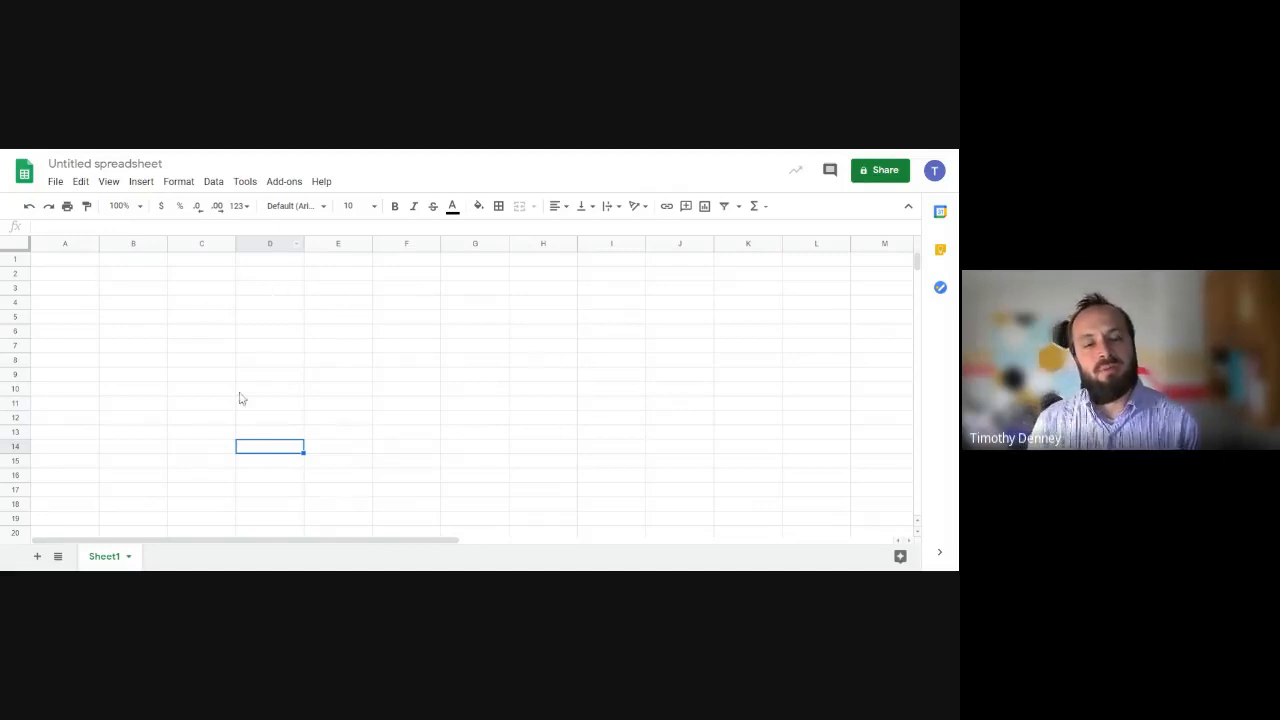
click(221, 280)
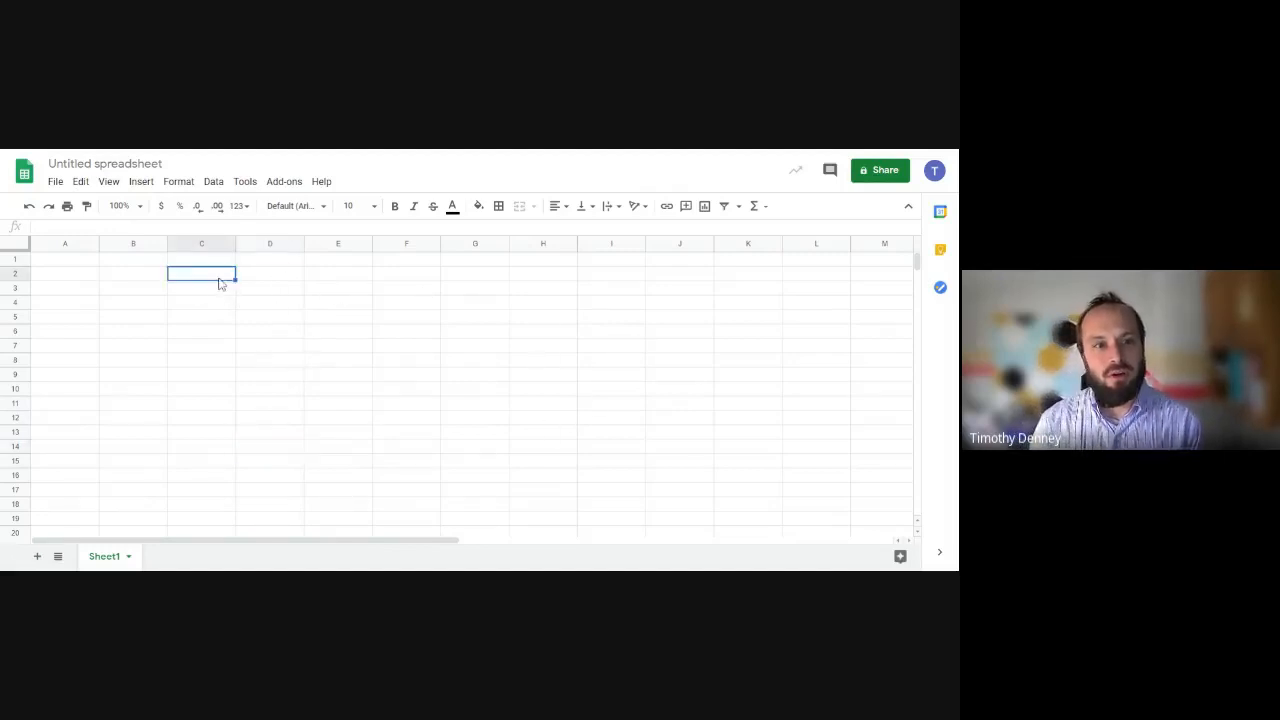
click(151, 280)
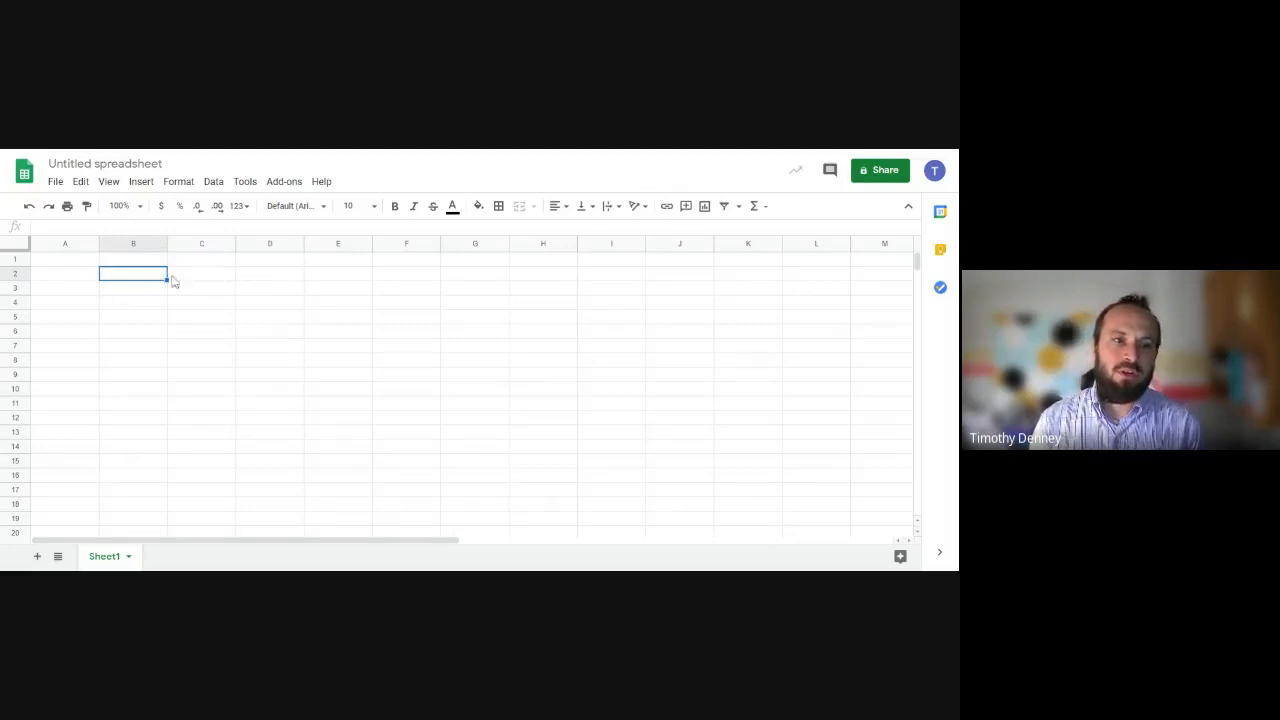
click(48, 262)
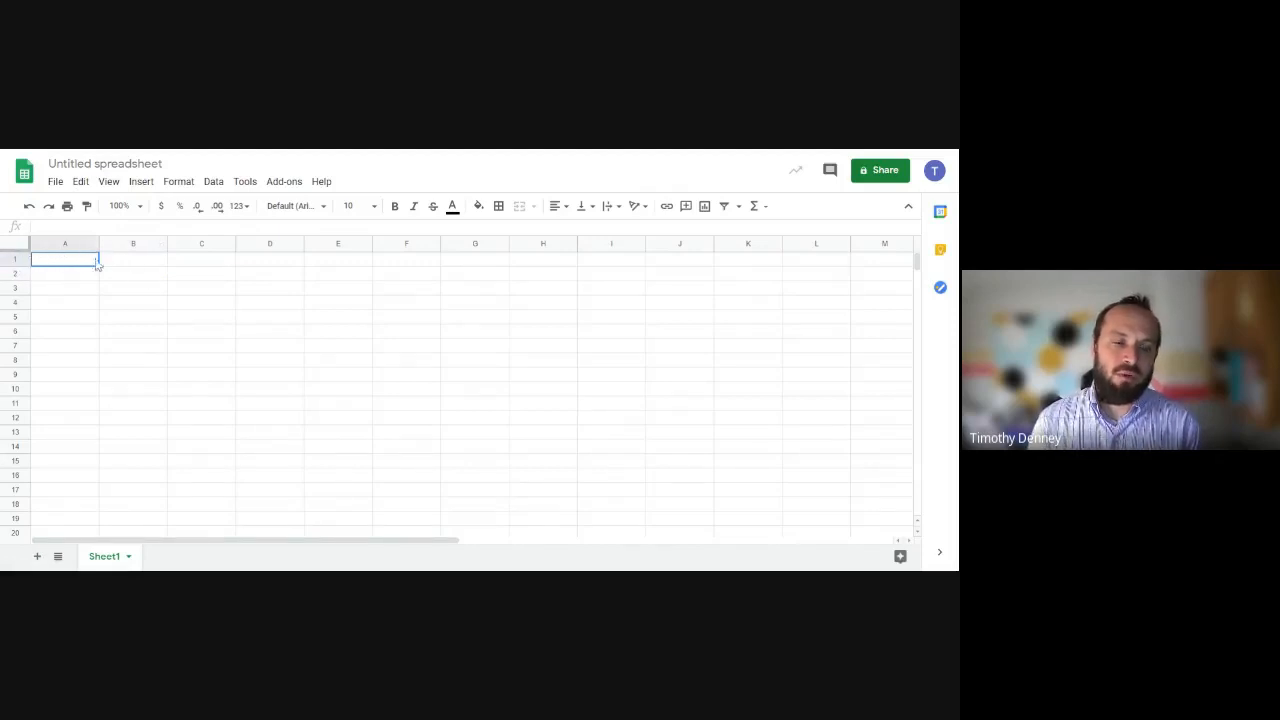
click(128, 278)
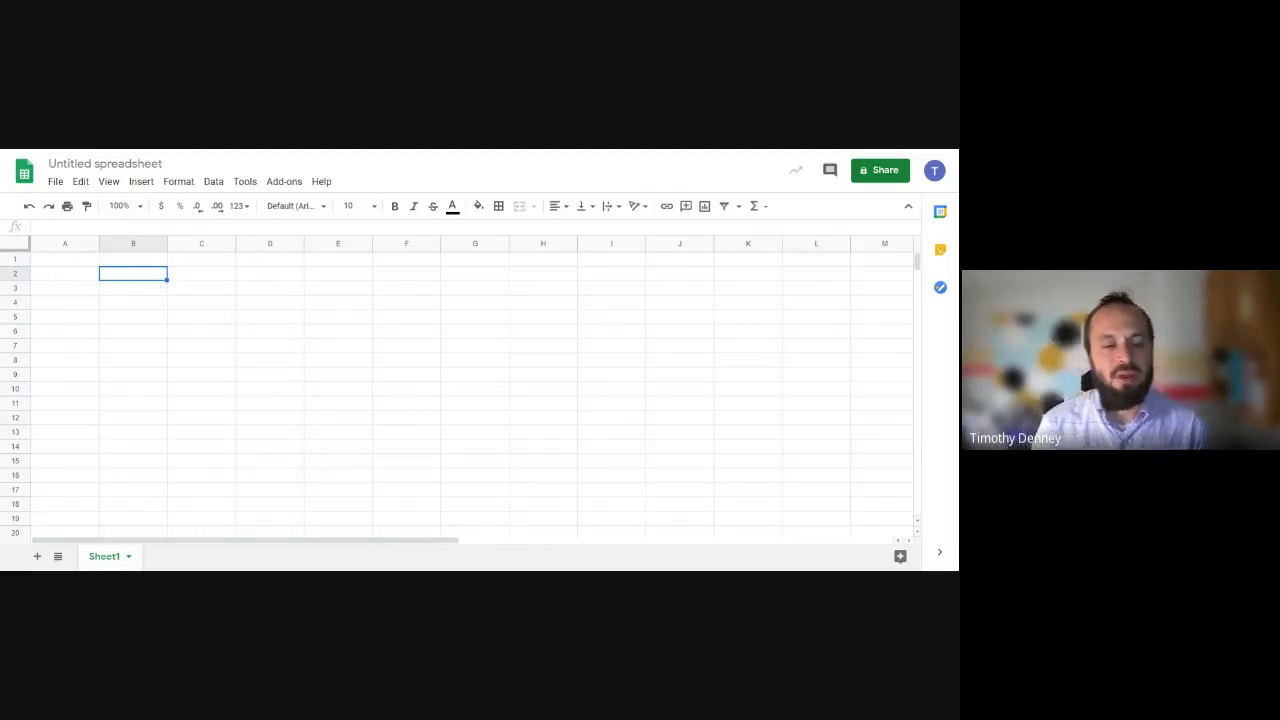
click(153, 293)
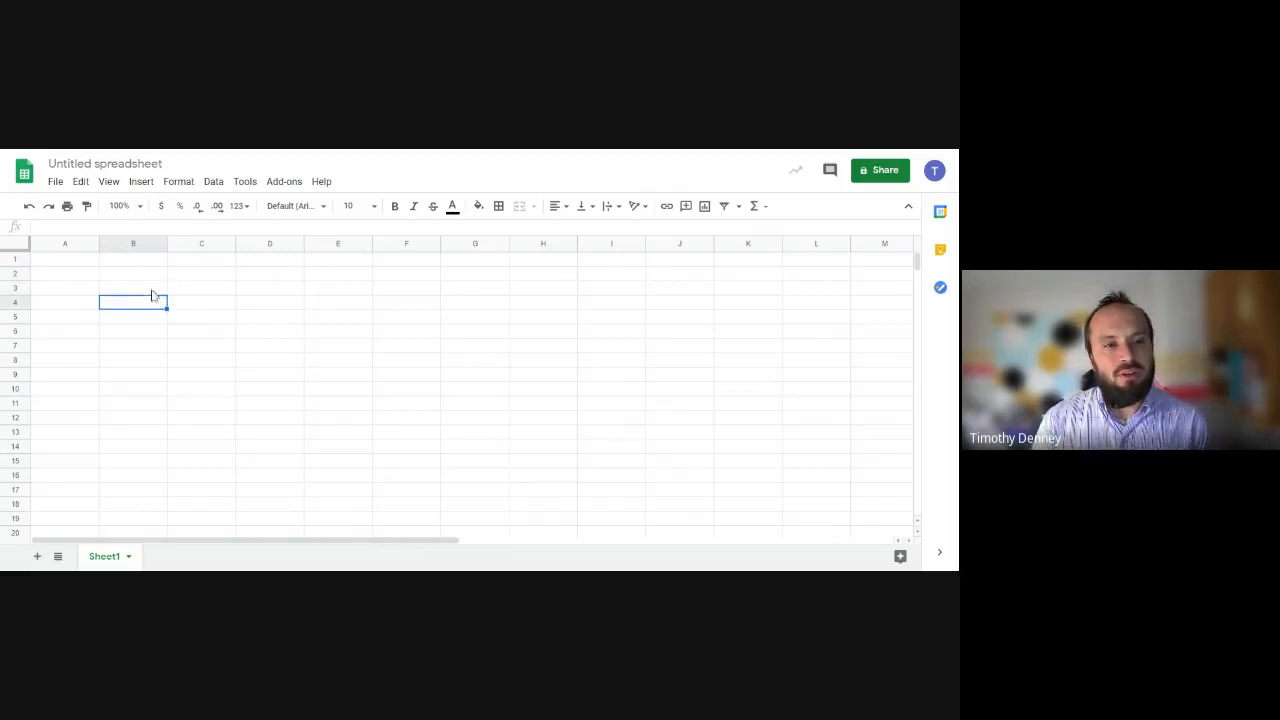
click(147, 279)
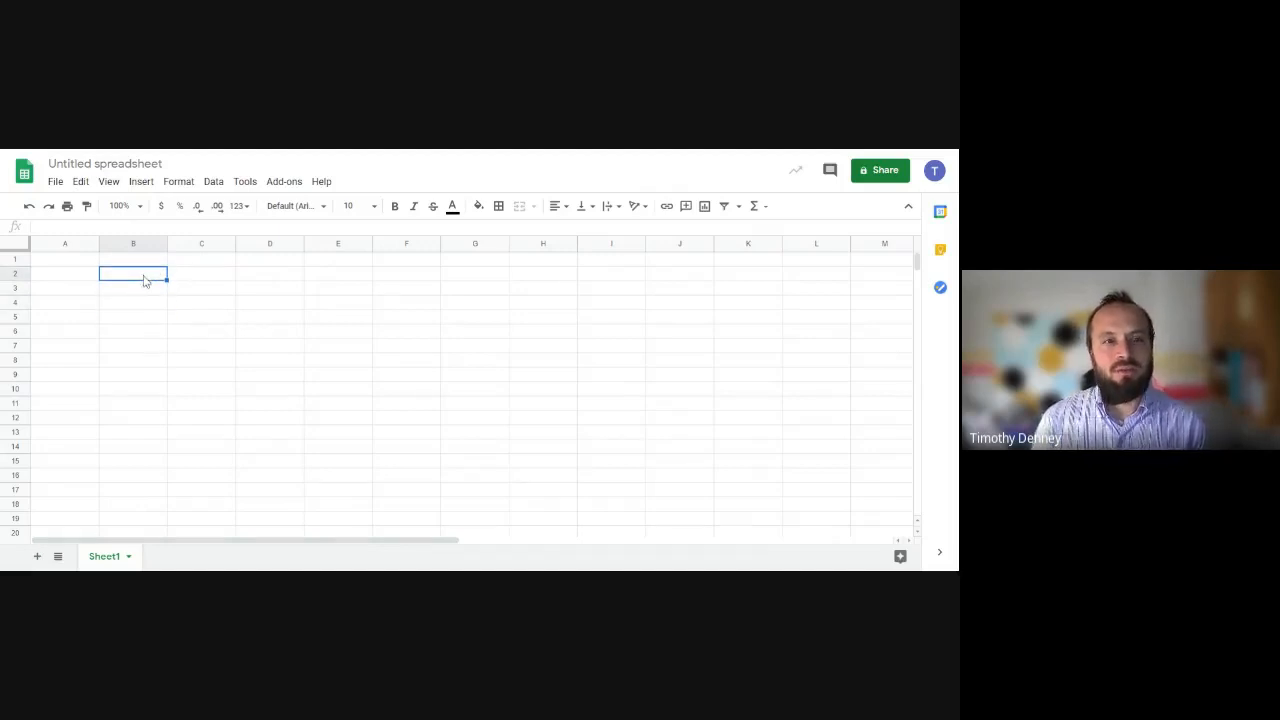
Merge cells B2 through L2 into a single wide cell for the form's heading
drag(143, 281, 430, 276)
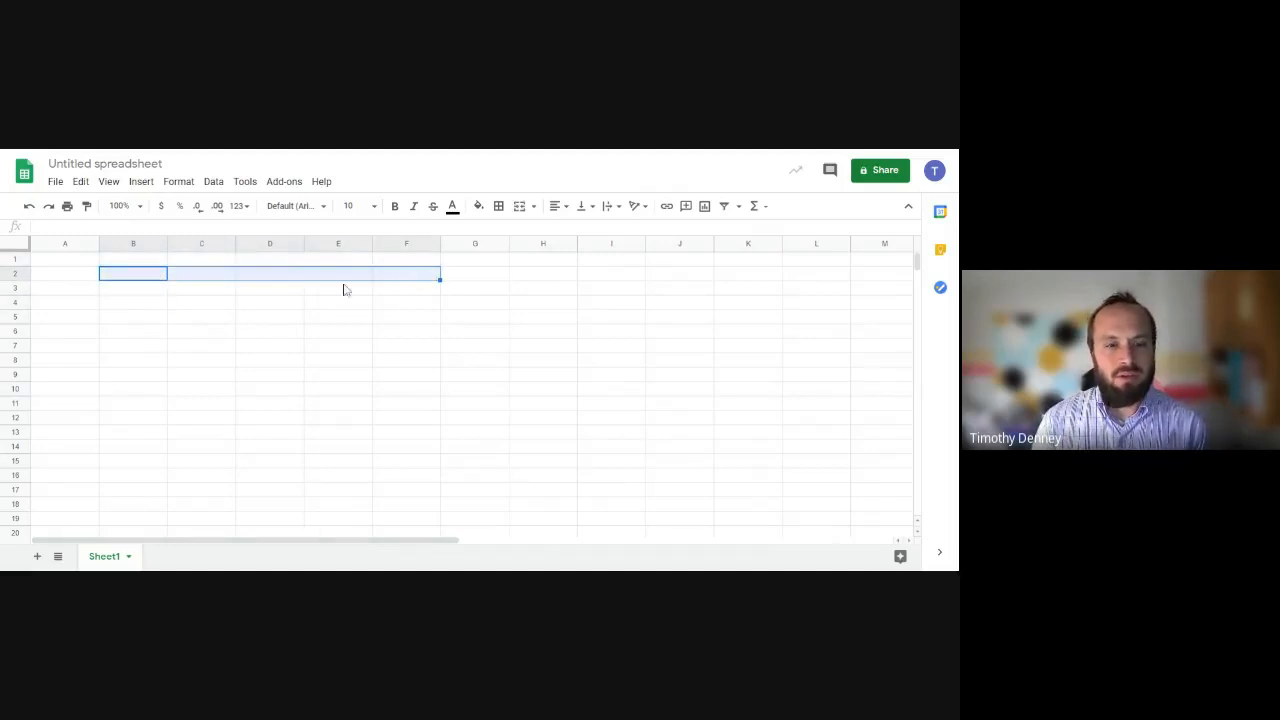
click(337, 272)
drag(150, 278, 795, 283)
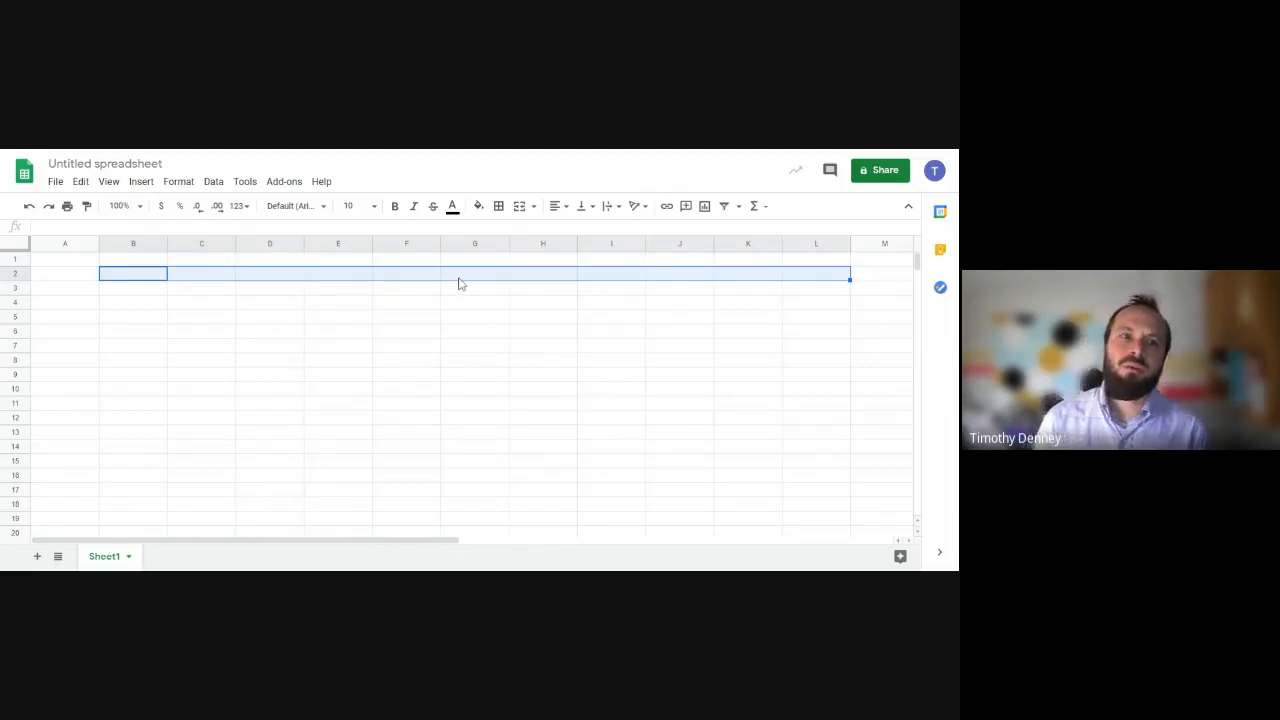
click(521, 207)
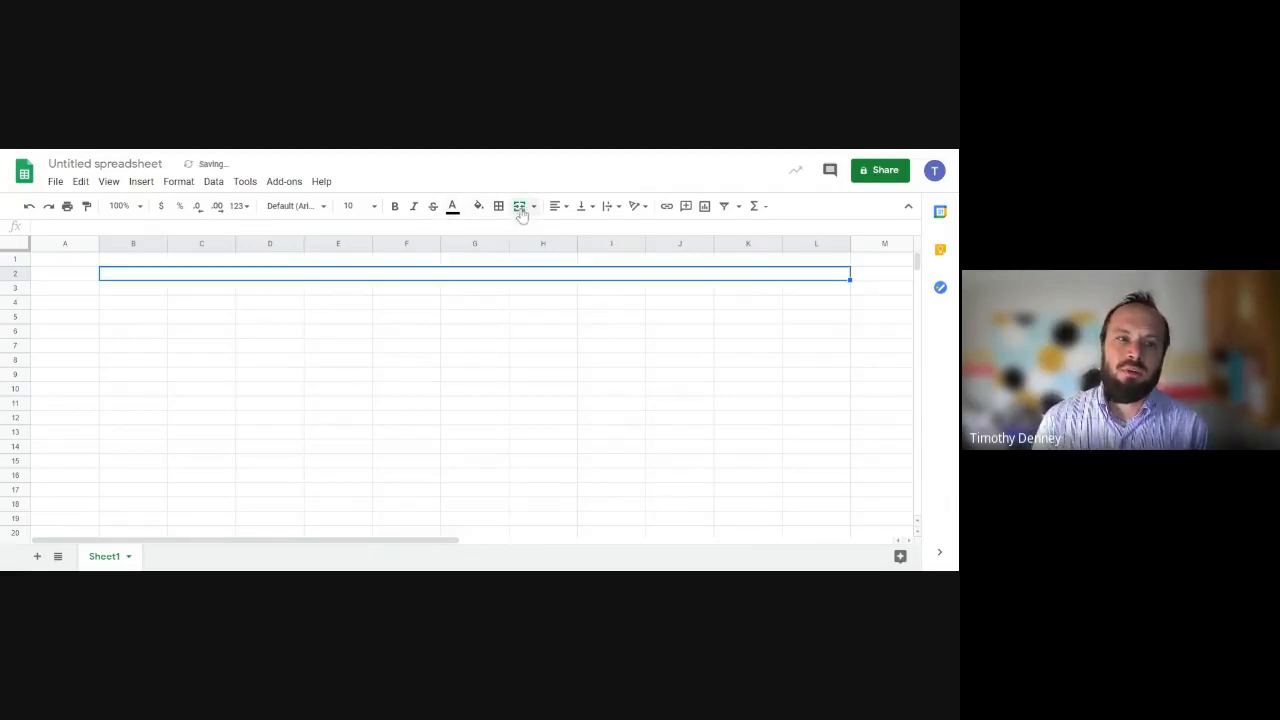
Merge cells B3:F3 into one cell and G3:K3 into another, splitting row 3 into two halves
click(311, 294)
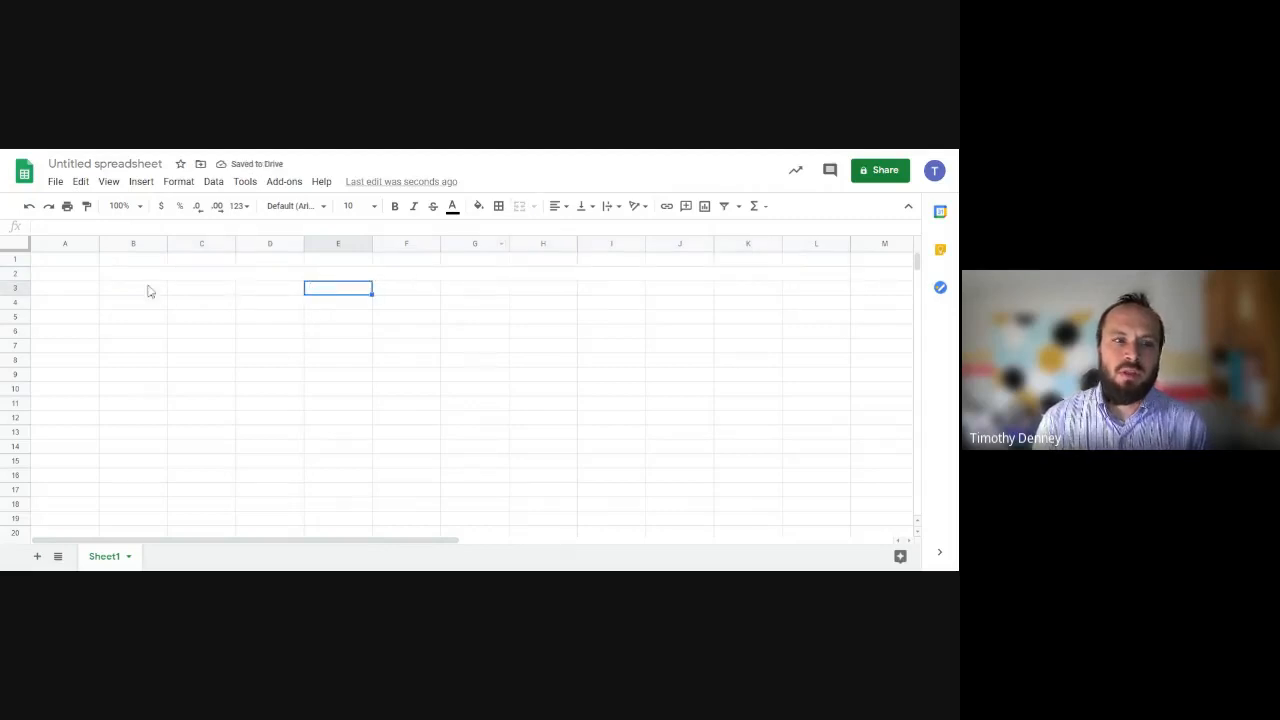
drag(148, 291, 776, 292)
click(521, 207)
click(489, 290)
click(519, 206)
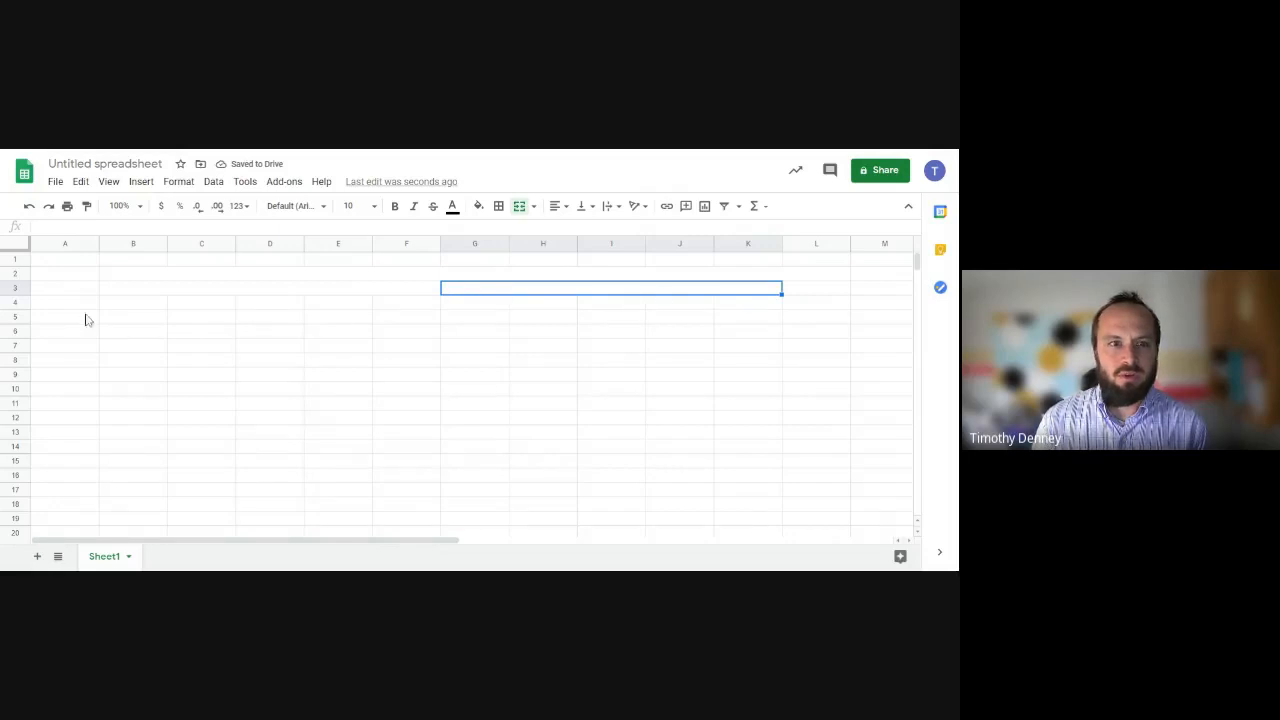
Merge cells B4:F4 and G4:K4 into two separate wide cells in row 4
drag(115, 305, 735, 308)
click(519, 206)
click(519, 206)
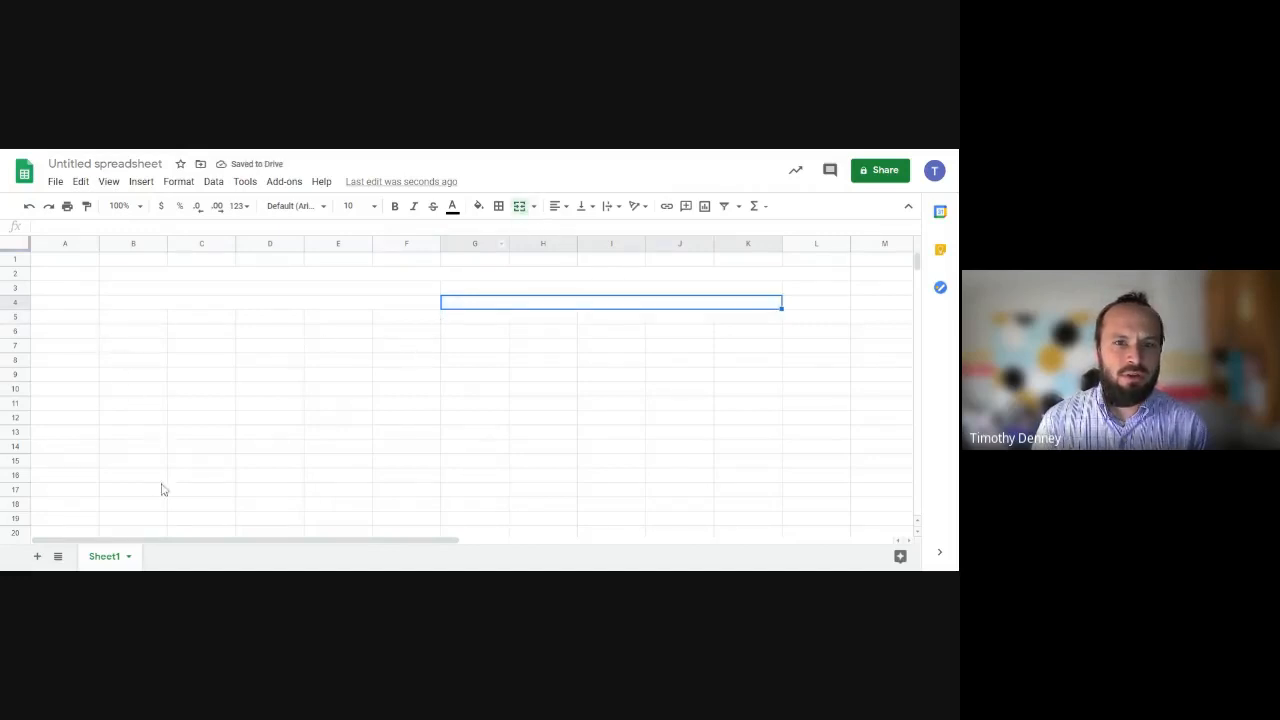
Merge cells B22:F22 and G22:K22 into two separate wide cells in row 22
scroll(150, 432, down, 1)
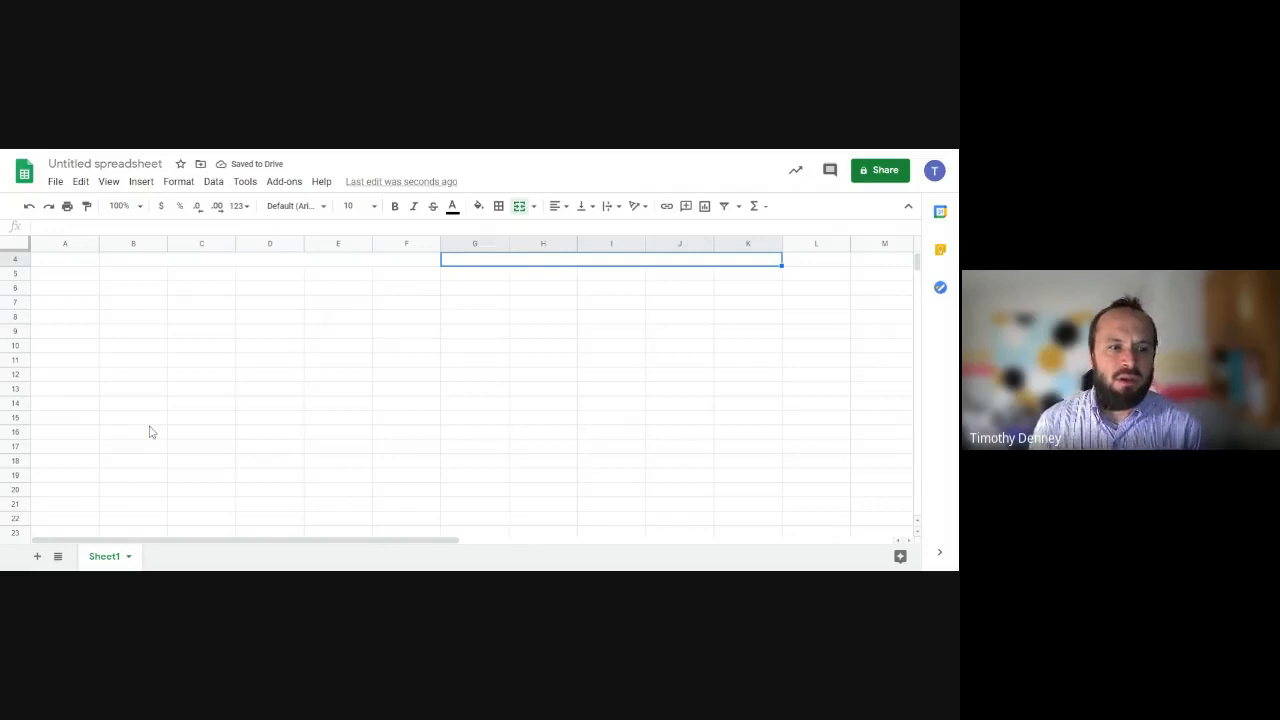
scroll(150, 432, up, 1)
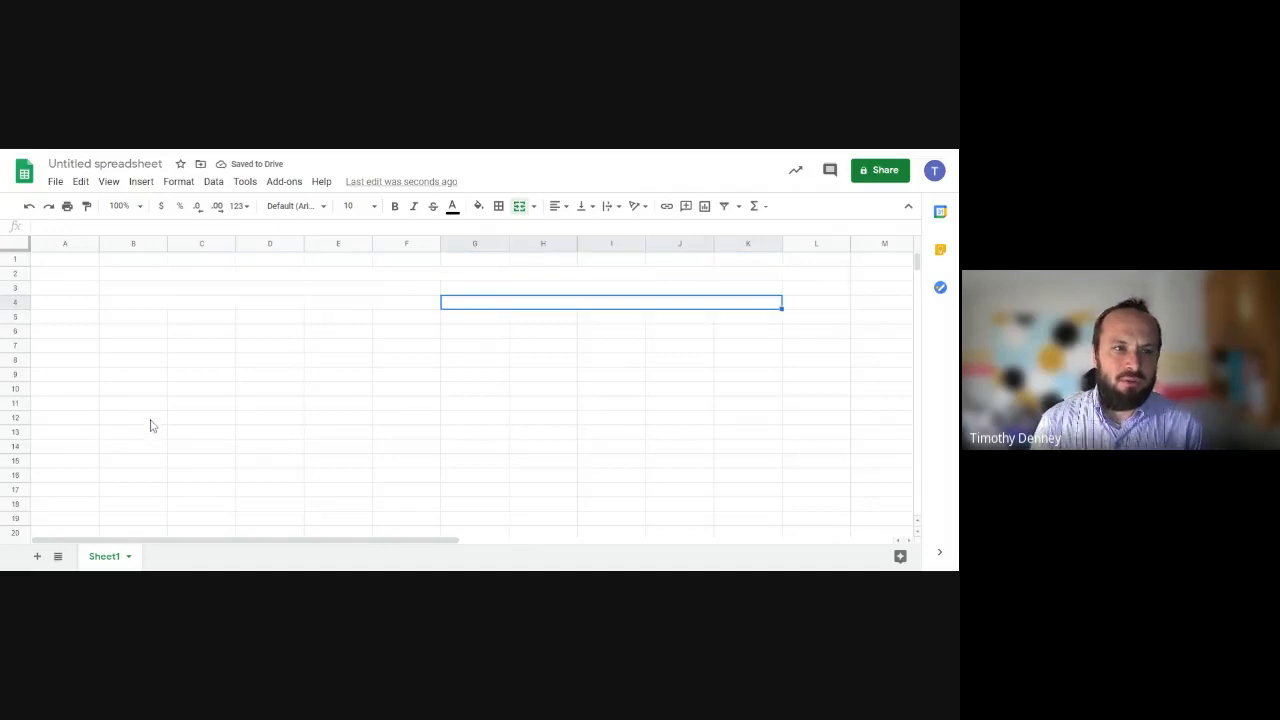
click(131, 277)
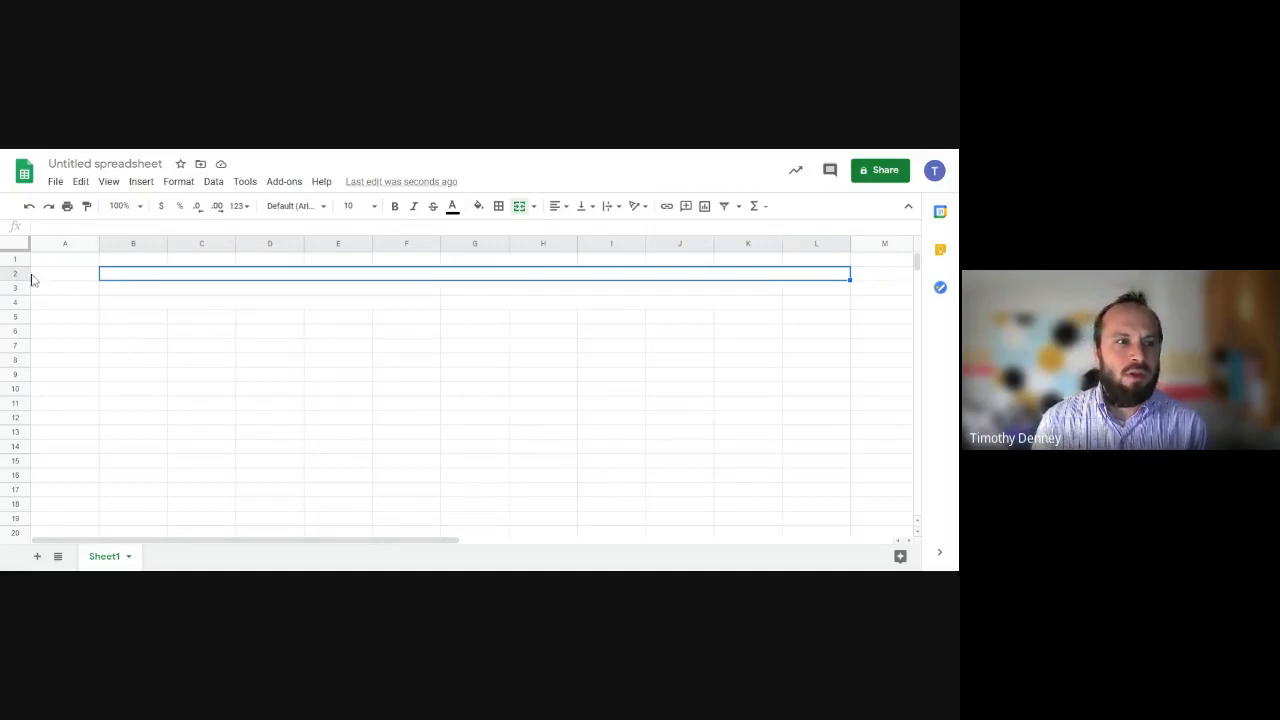
scroll(181, 422, down, 1)
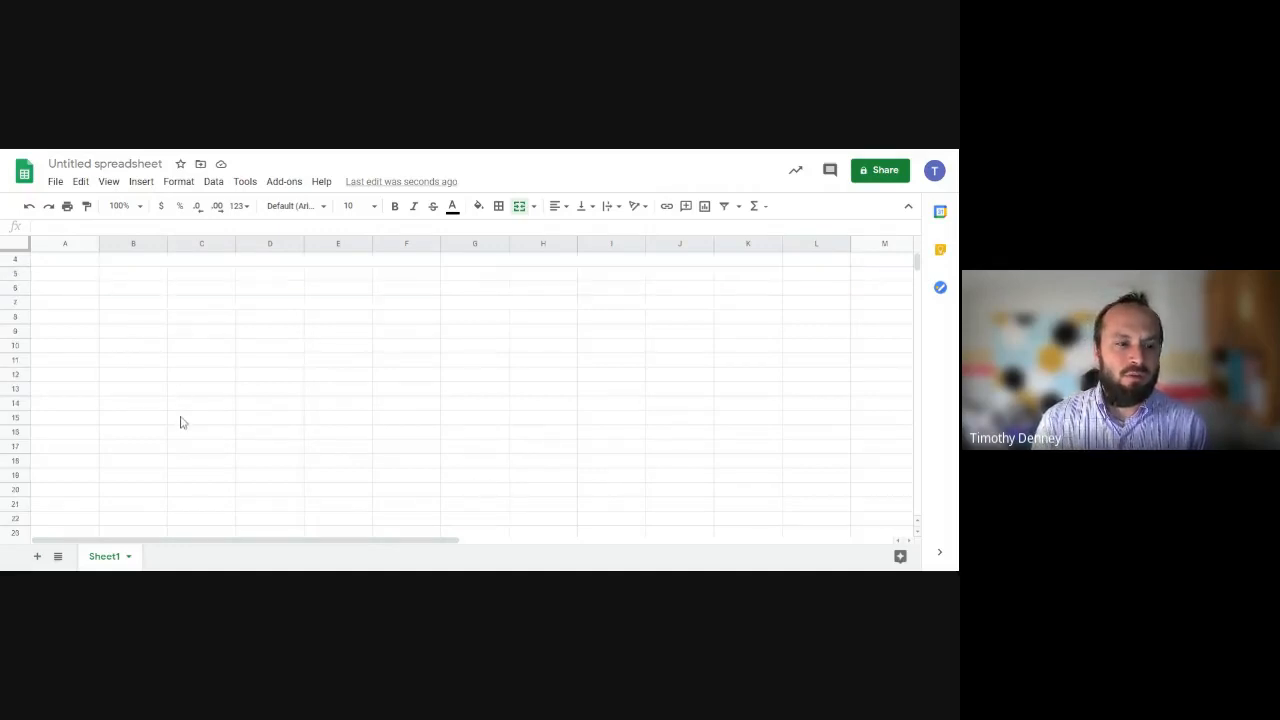
click(162, 478)
click(187, 480)
click(145, 481)
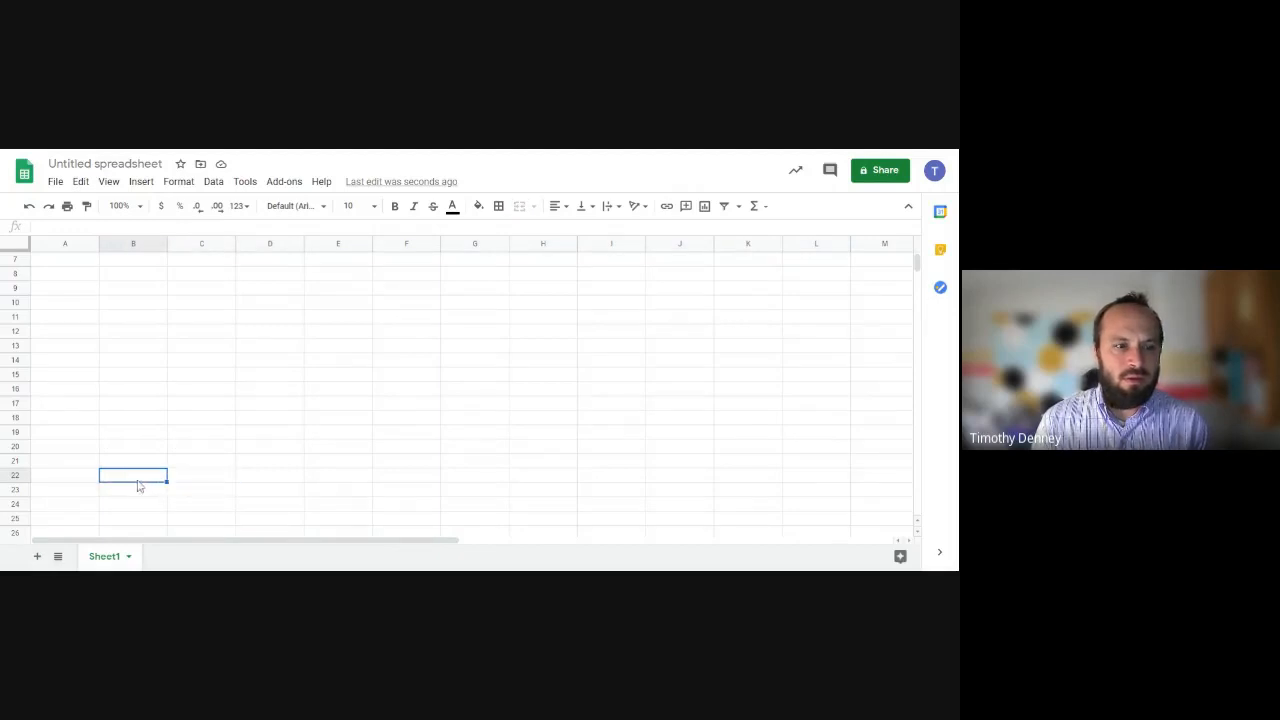
drag(139, 486, 397, 480)
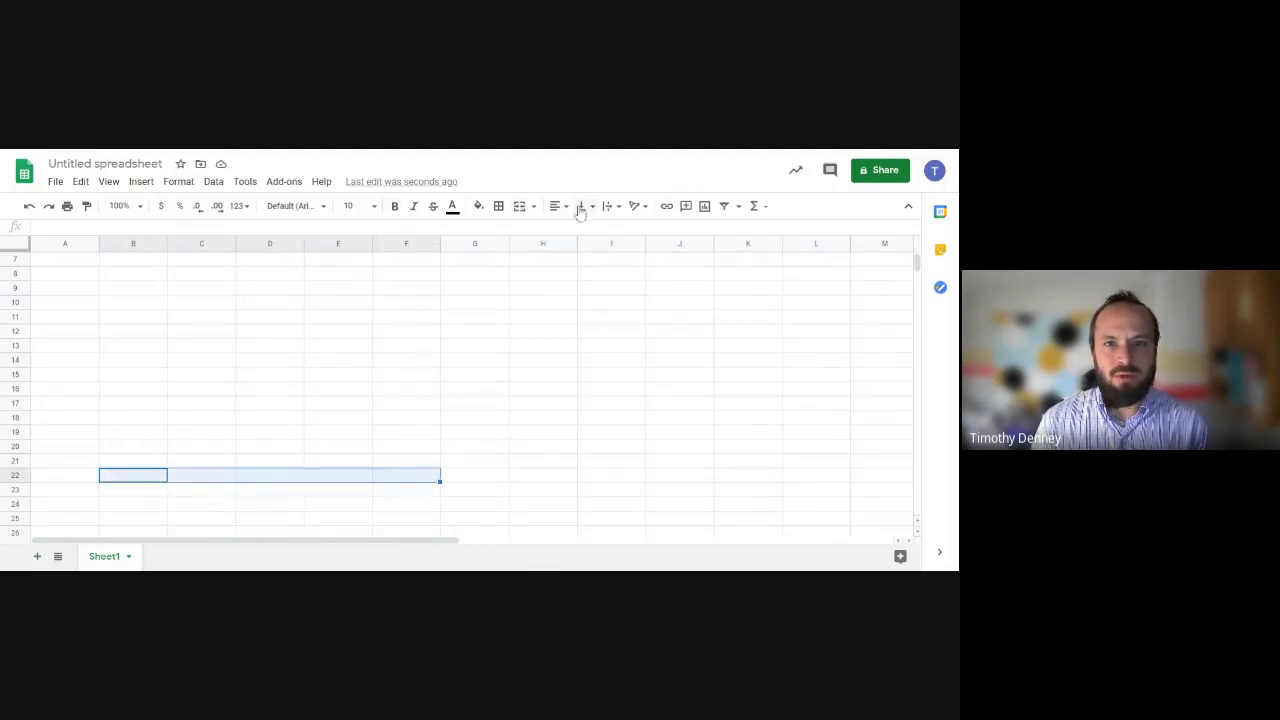
click(519, 206)
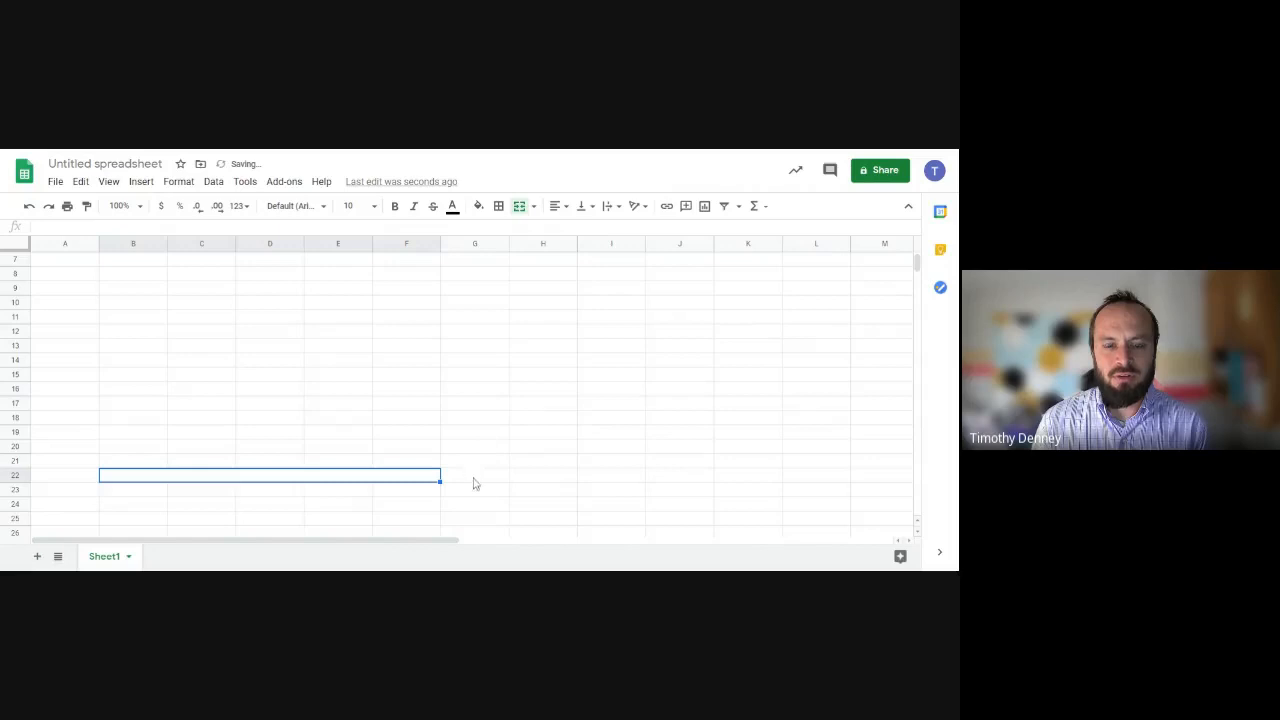
drag(475, 484, 770, 484)
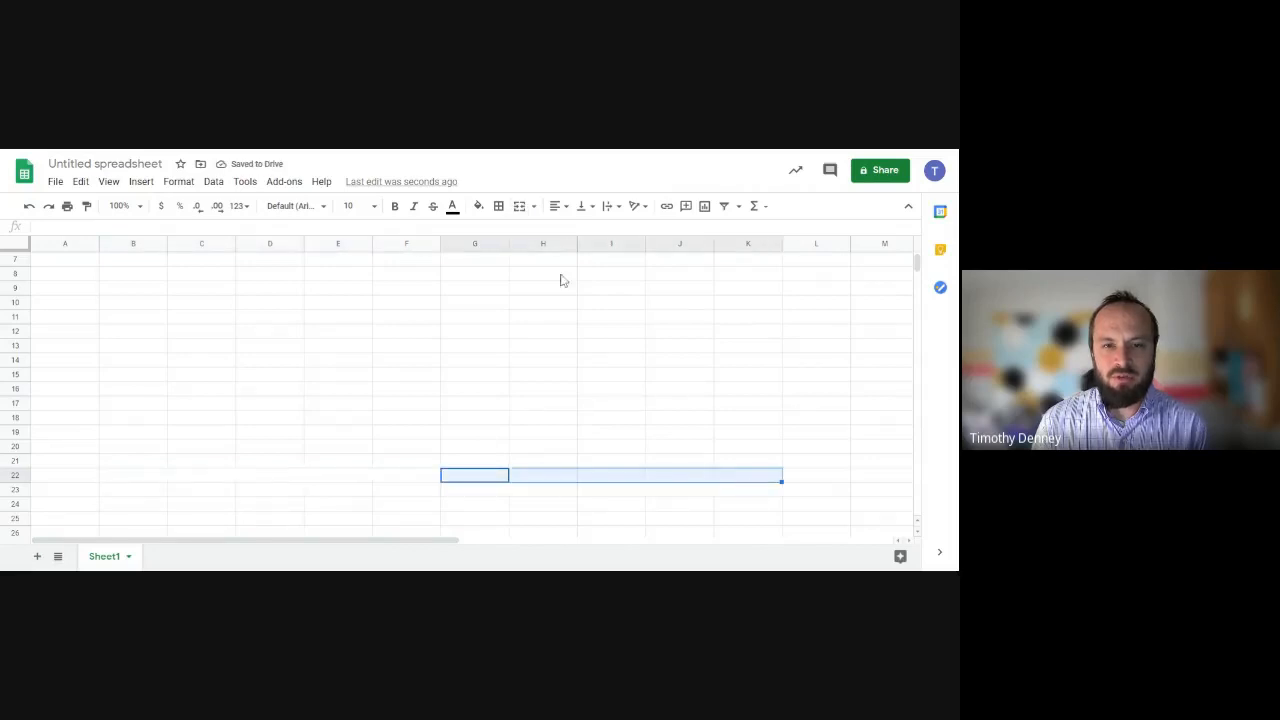
click(519, 208)
Enter TOTAL in both merged cells of row 22, B22:F22 and G22:K22
click(262, 484)
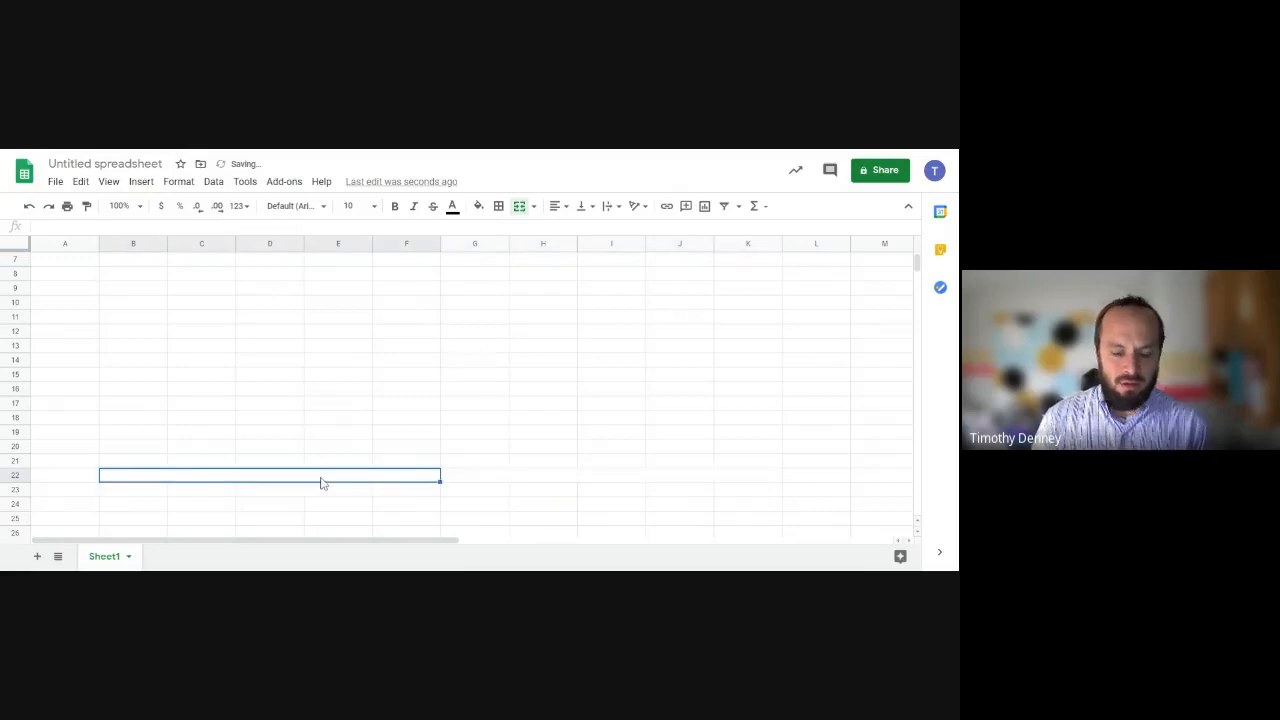
text(INT)
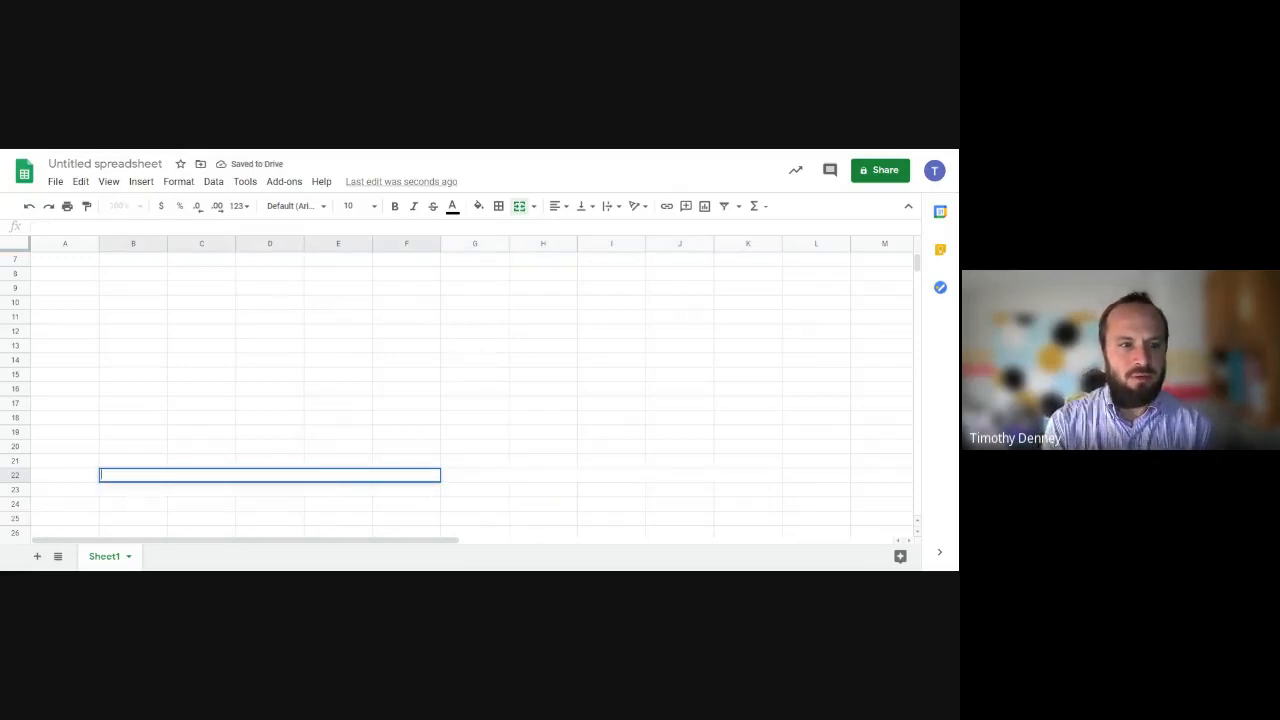
text(TOTLA)
key(BackSpace)
text(AL)
key(Tab)
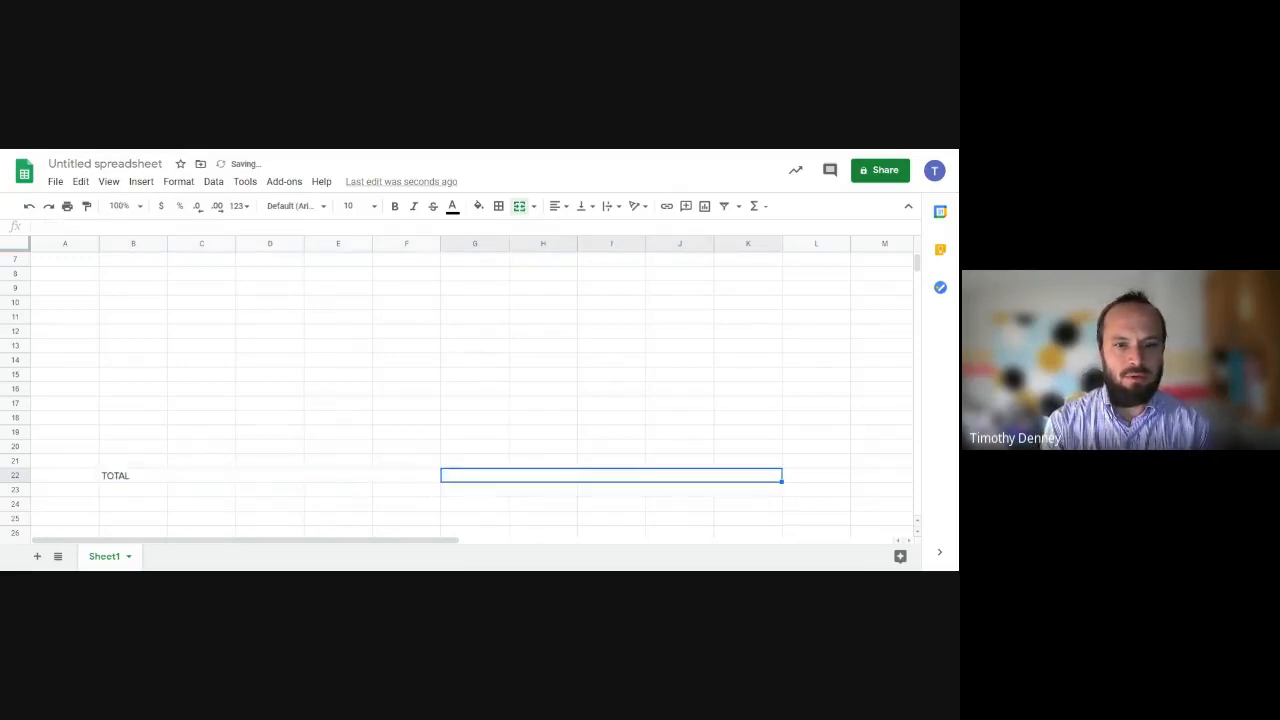
text(TOTAL)
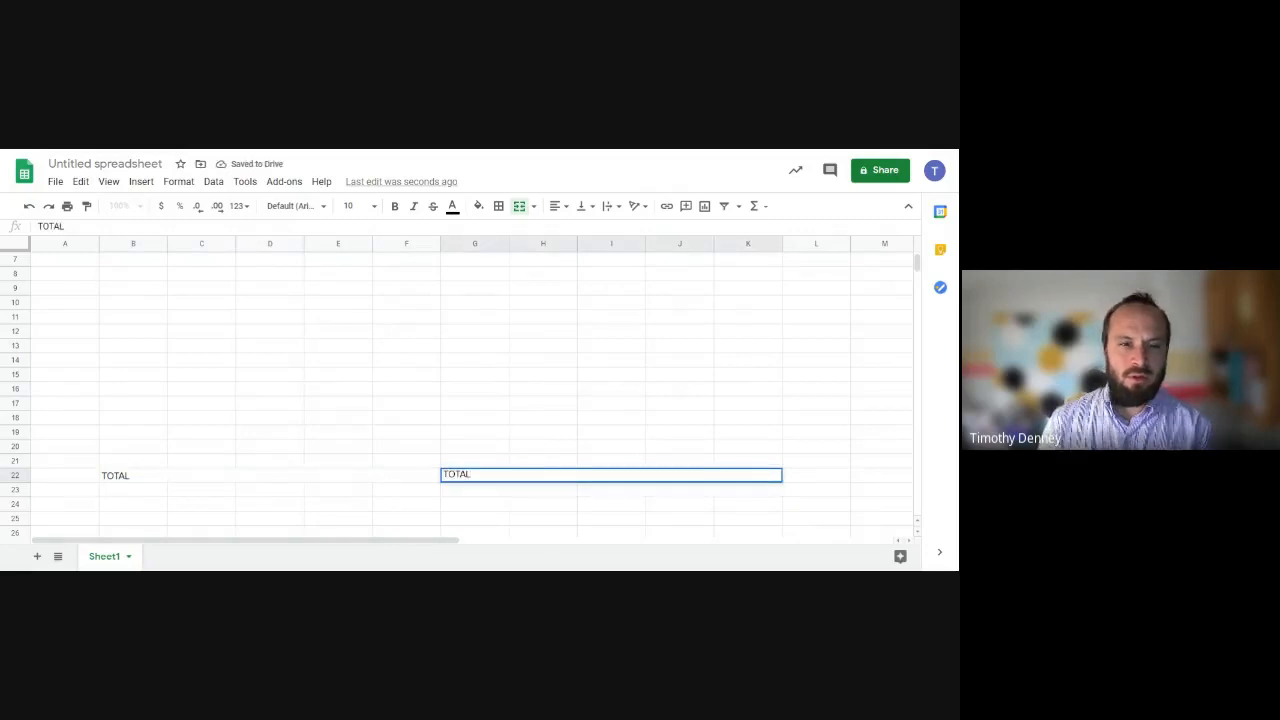
scroll(320, 483, up, 2)
click(194, 293)
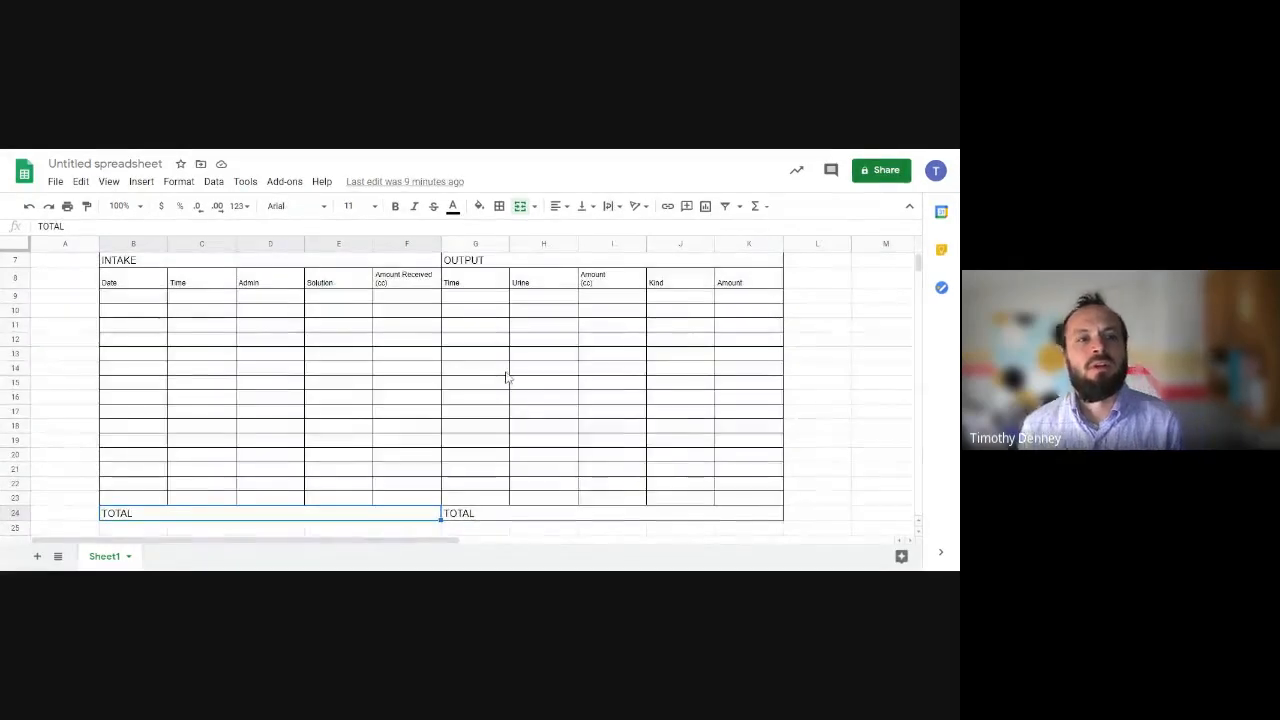
Review the bordered fluid intake and output table from its title to the TOTAL row, including the title cell's border options
scroll(443, 383, up, 2)
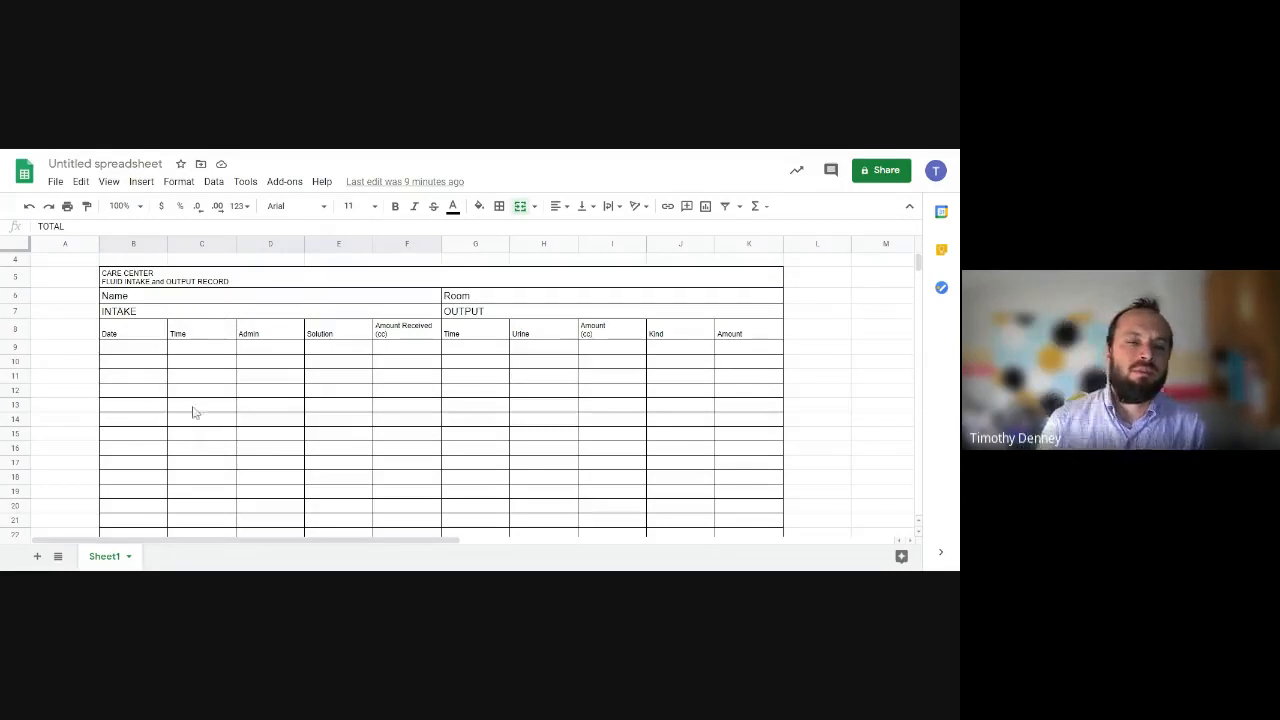
click(265, 285)
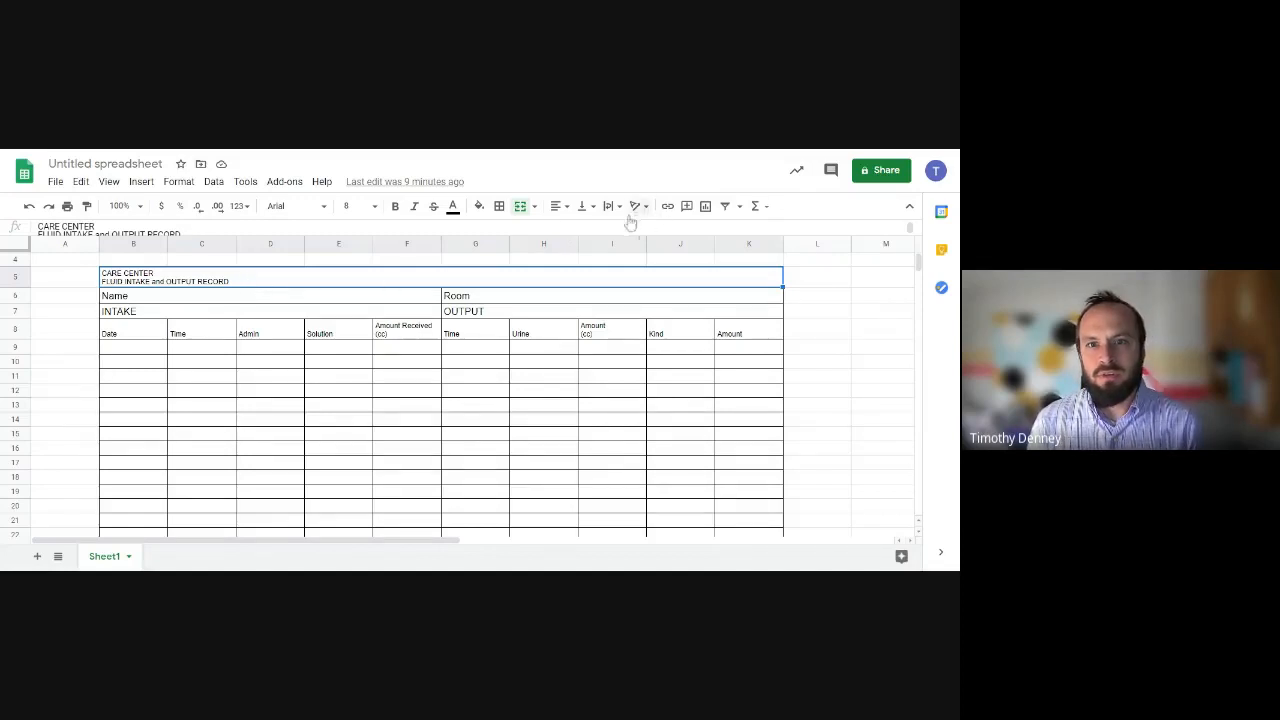
click(501, 210)
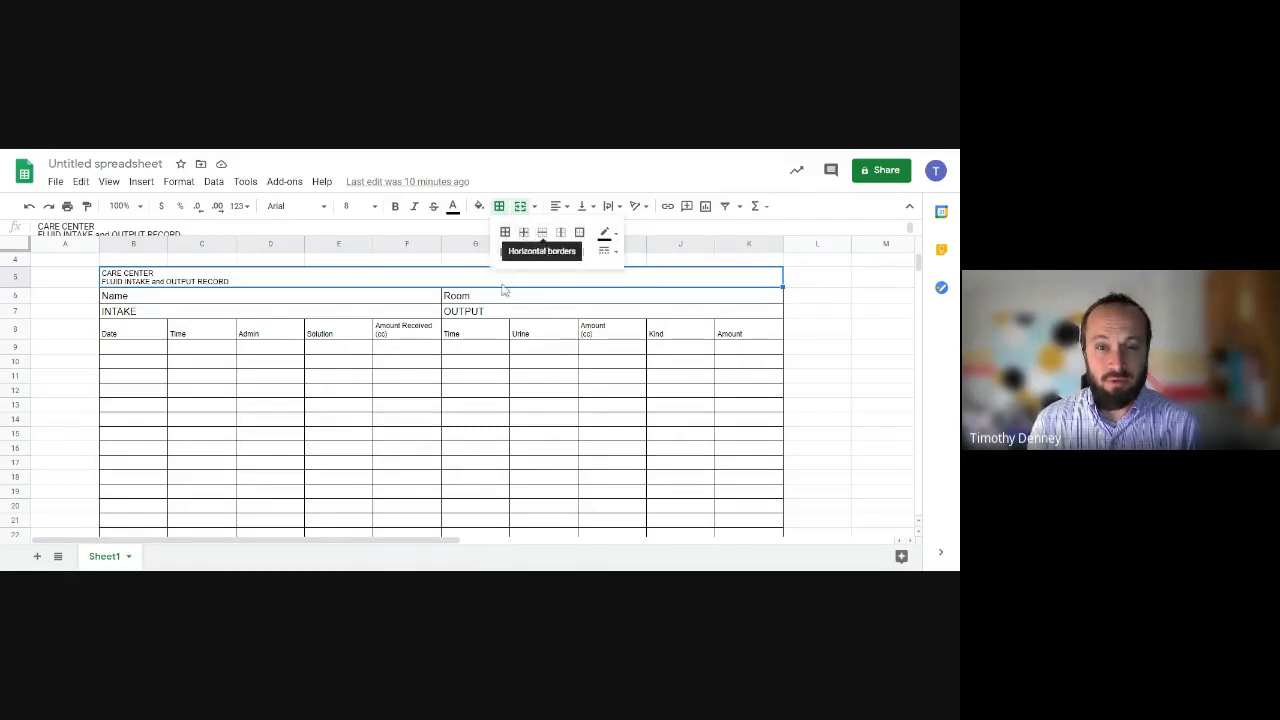
click(474, 300)
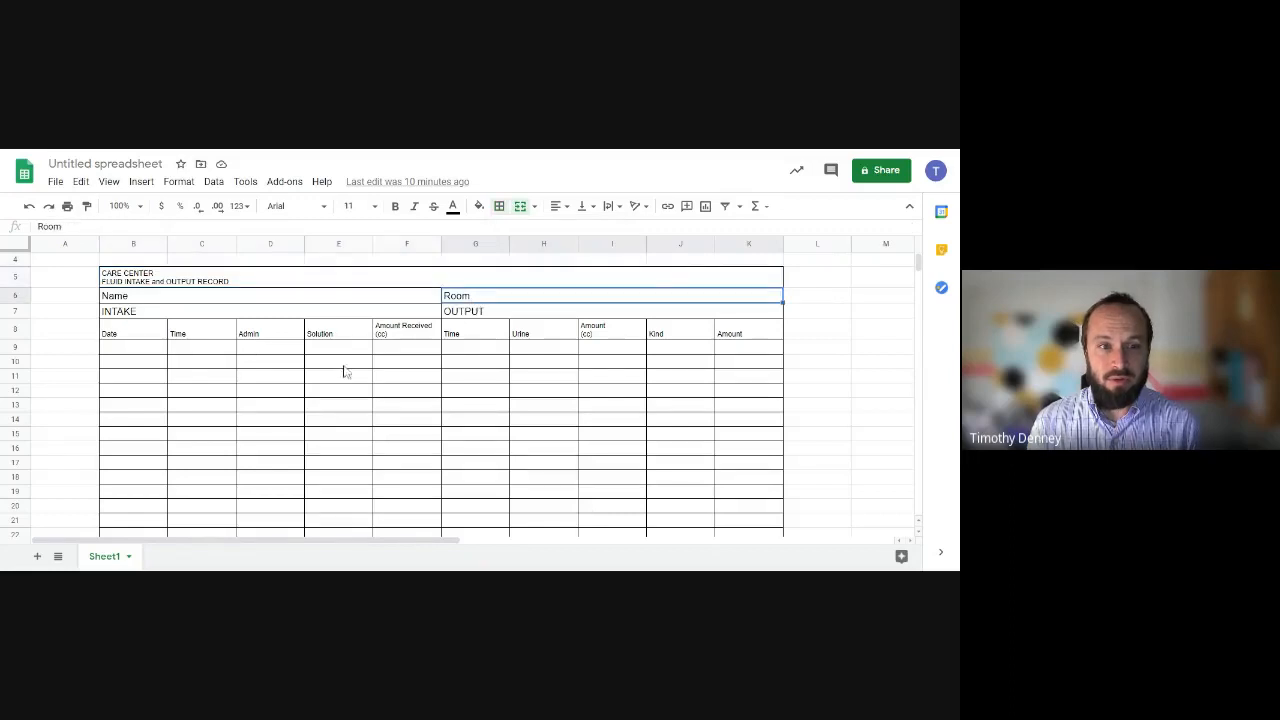
scroll(361, 361, down, 2)
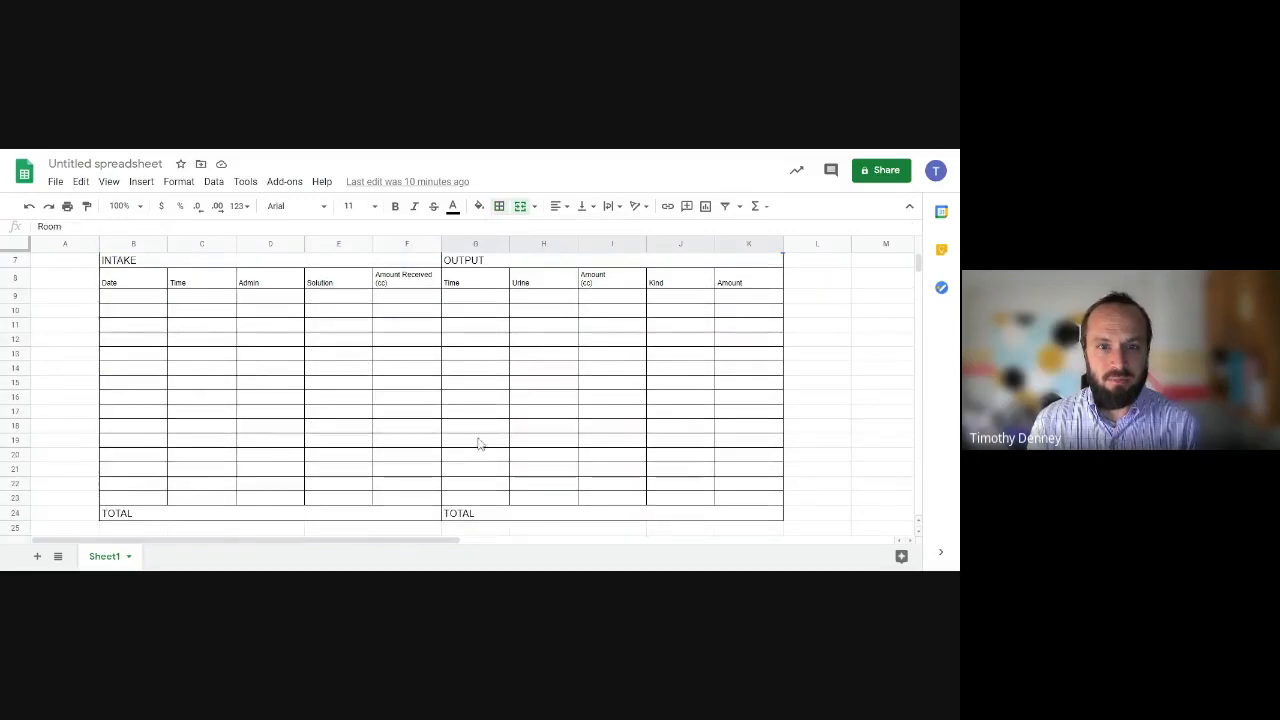
scroll(479, 443, up, 2)
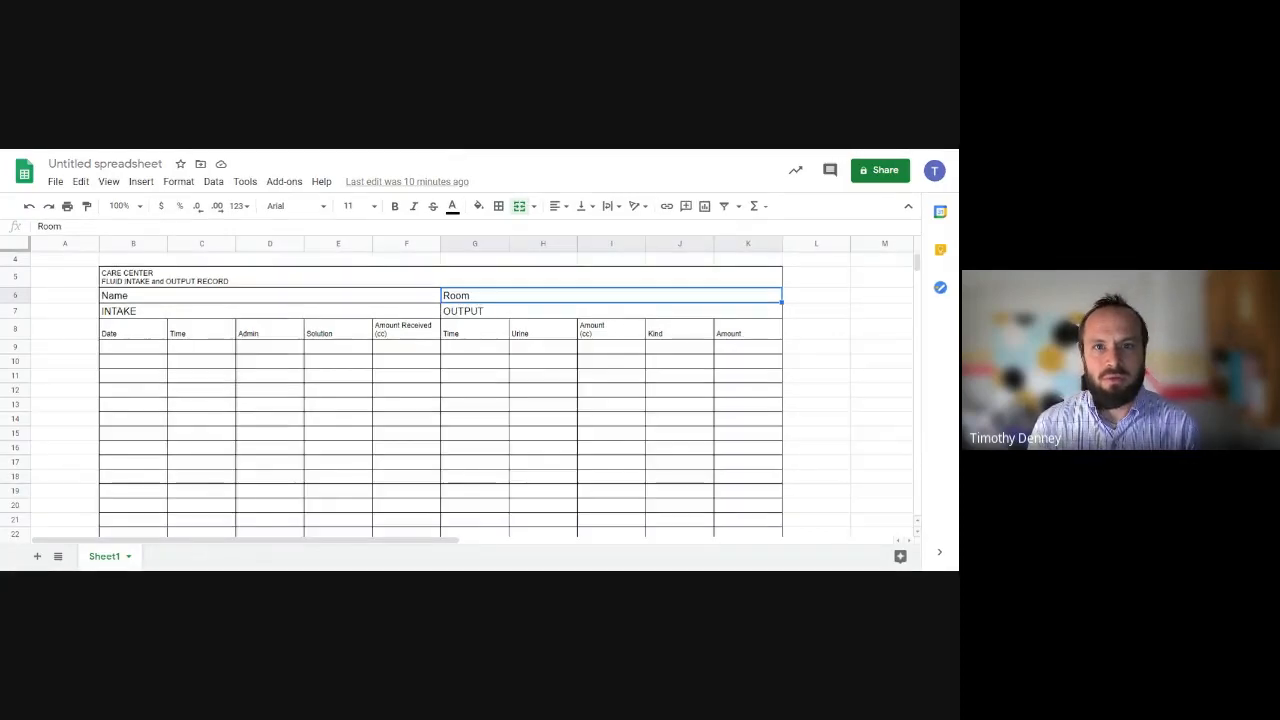
Switch to the Fluid Intake and Output Assignment Teacher Notes document and copy its record tables through the final TOTAL row
key(ctrl+Tab)
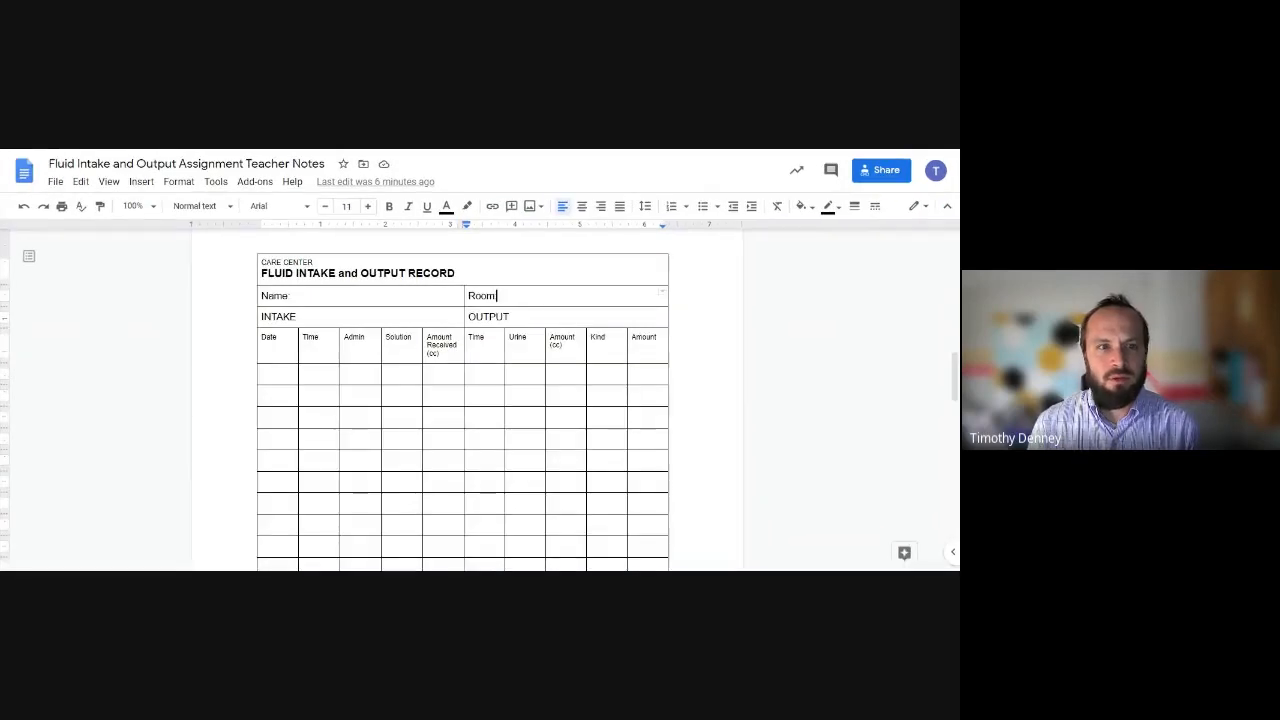
drag(261, 262, 525, 569)
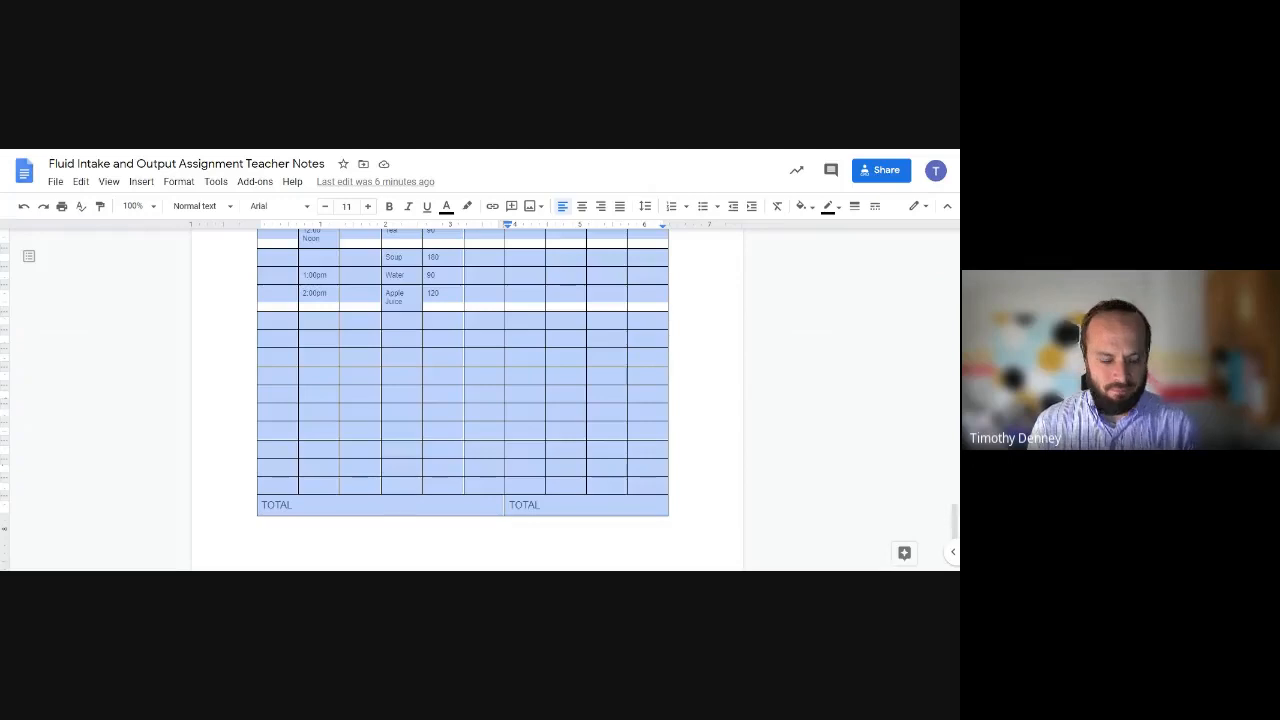
key(alt+Tab)
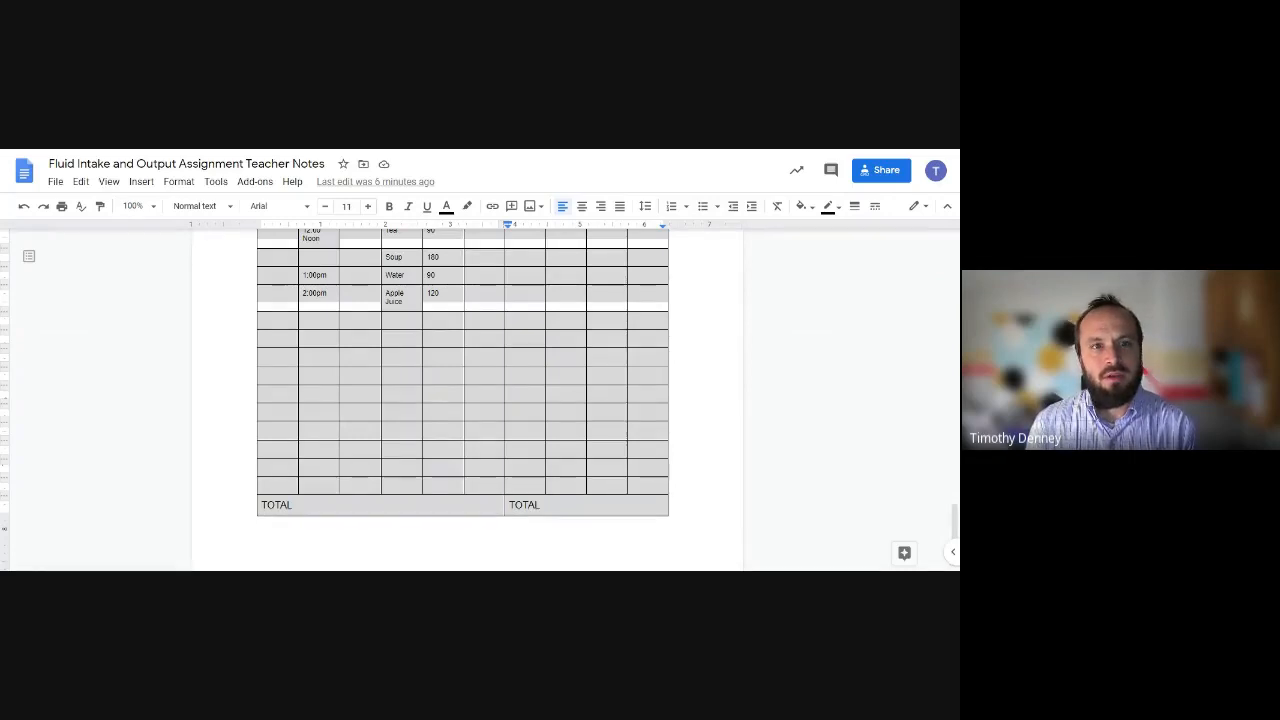
key(ctrl+Tab)
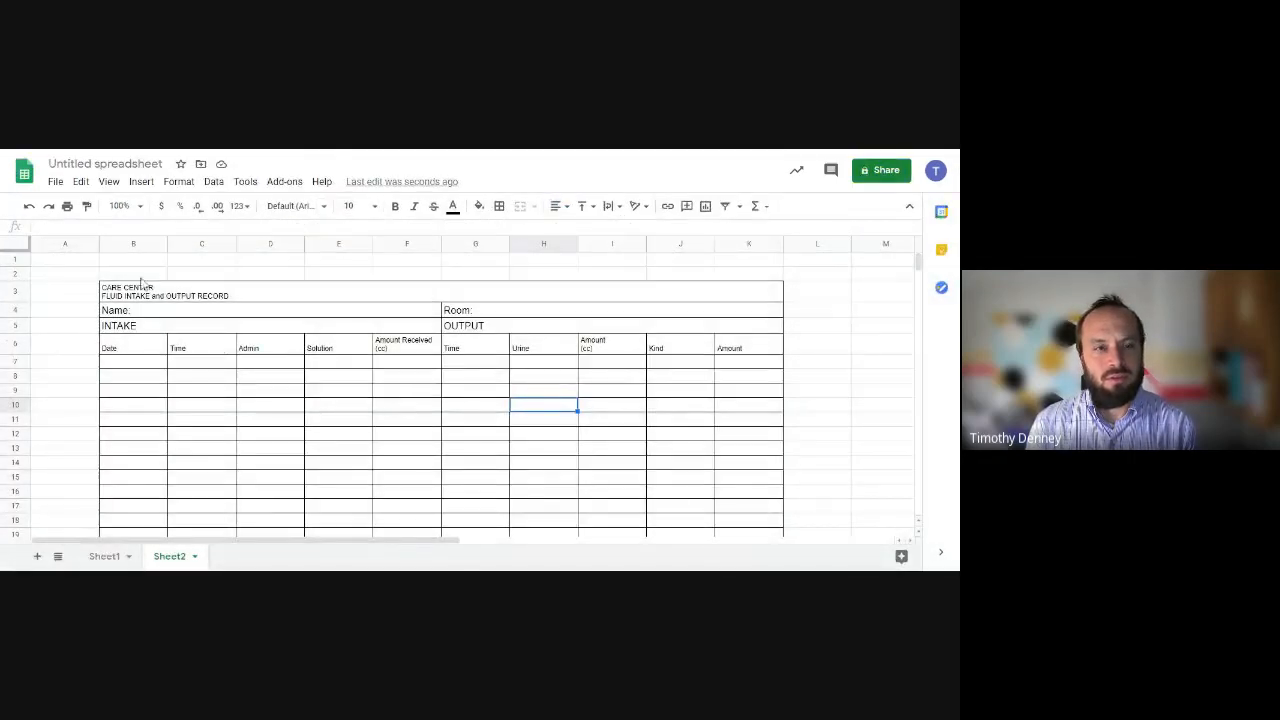
Add a new sheet to the spreadsheet and paste the copied record tables so the CARE CENTER title starts in B3
click(37, 556)
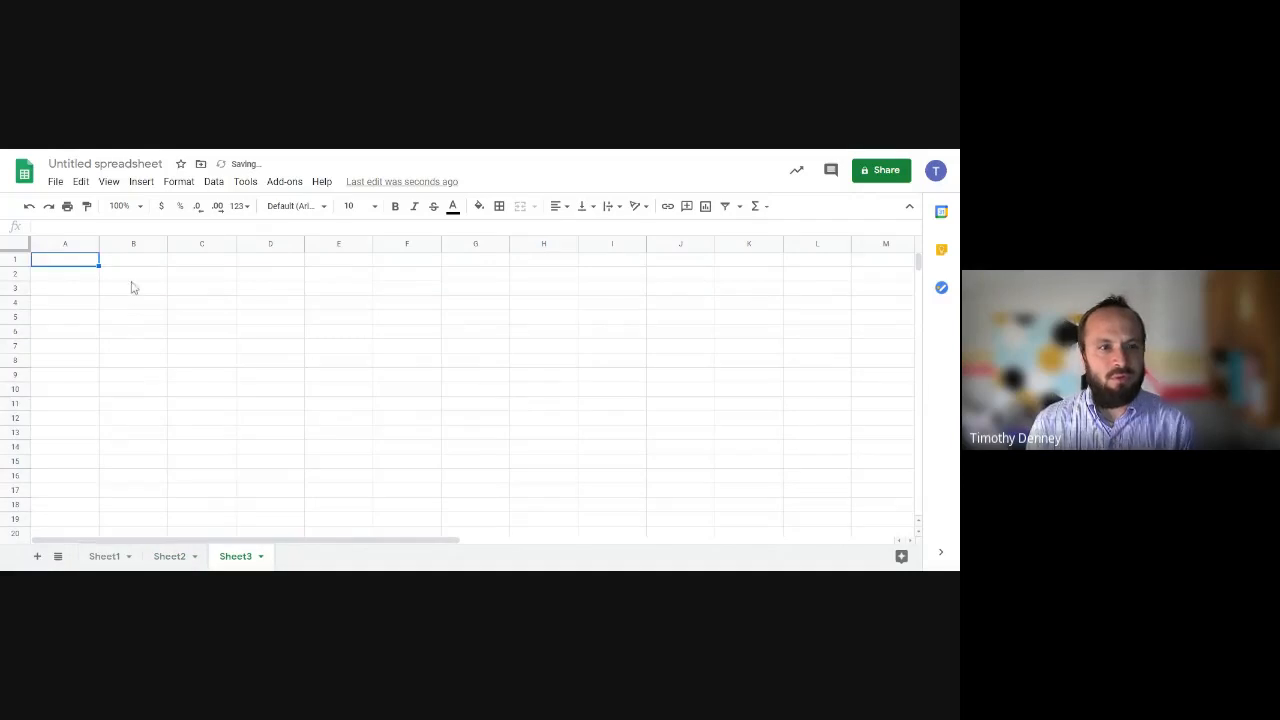
click(131, 279)
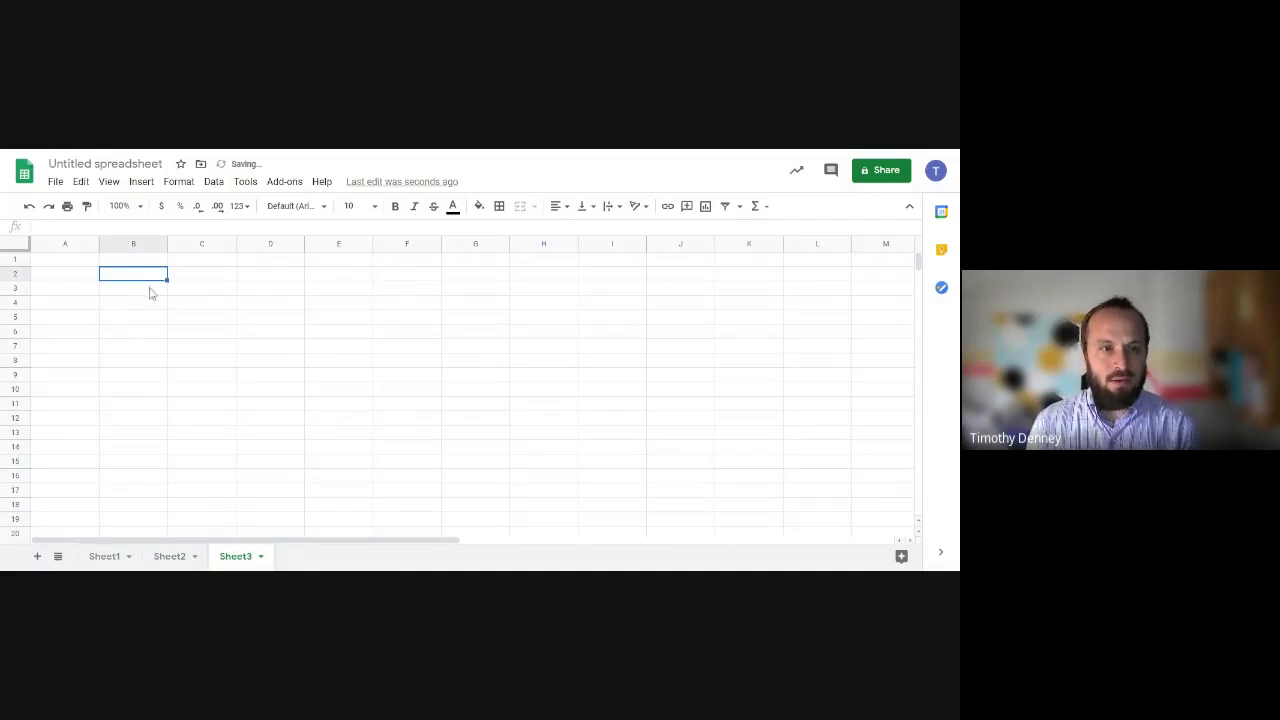
key(ctrl+v)
click(492, 391)
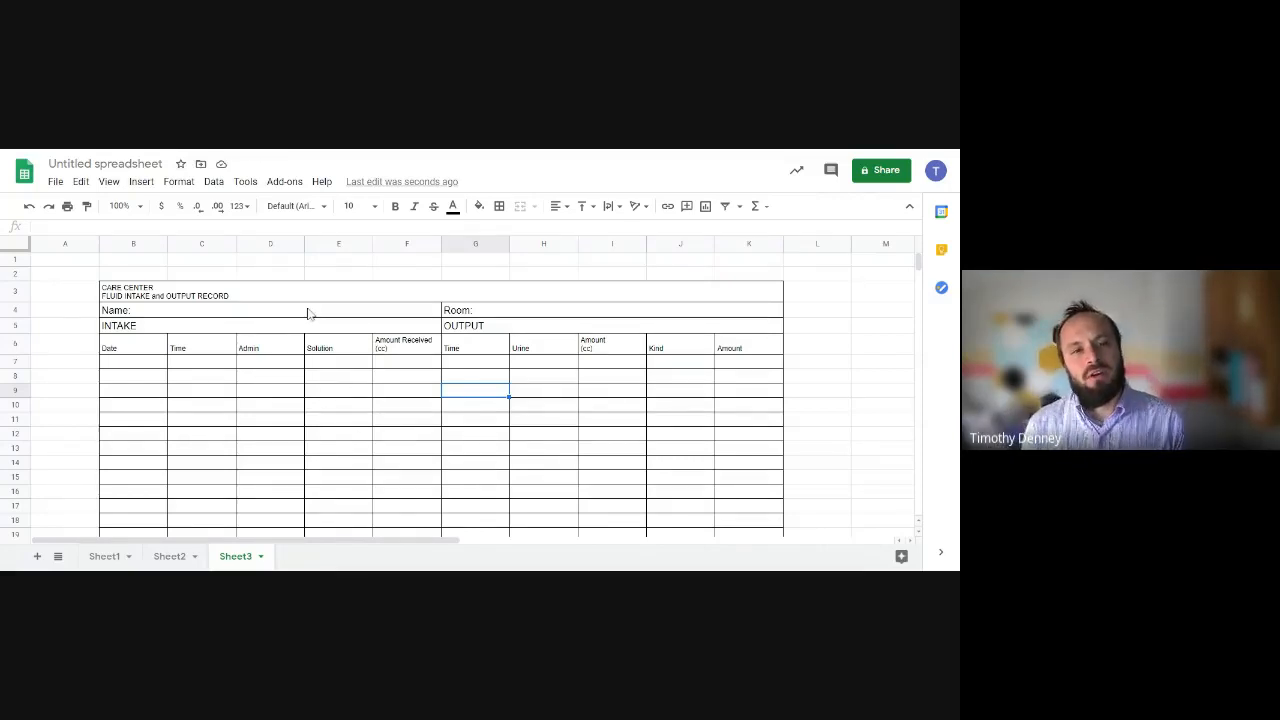
click(153, 383)
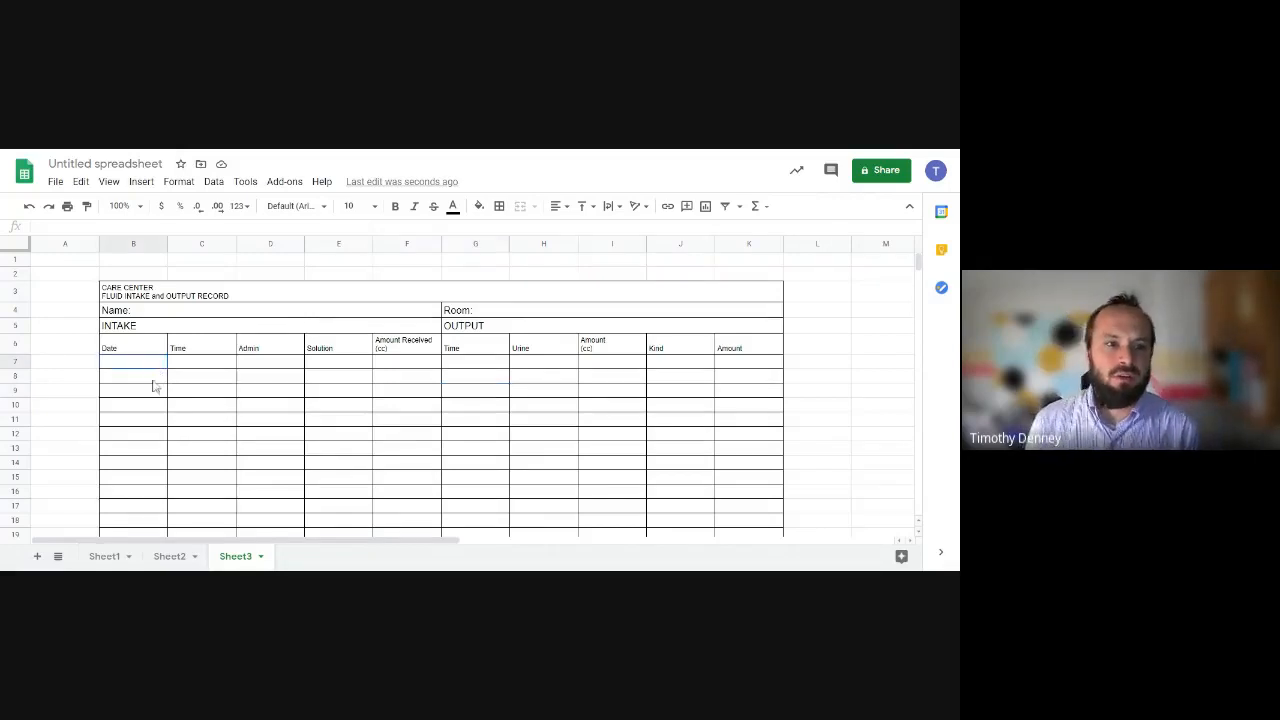
drag(153, 386, 160, 509)
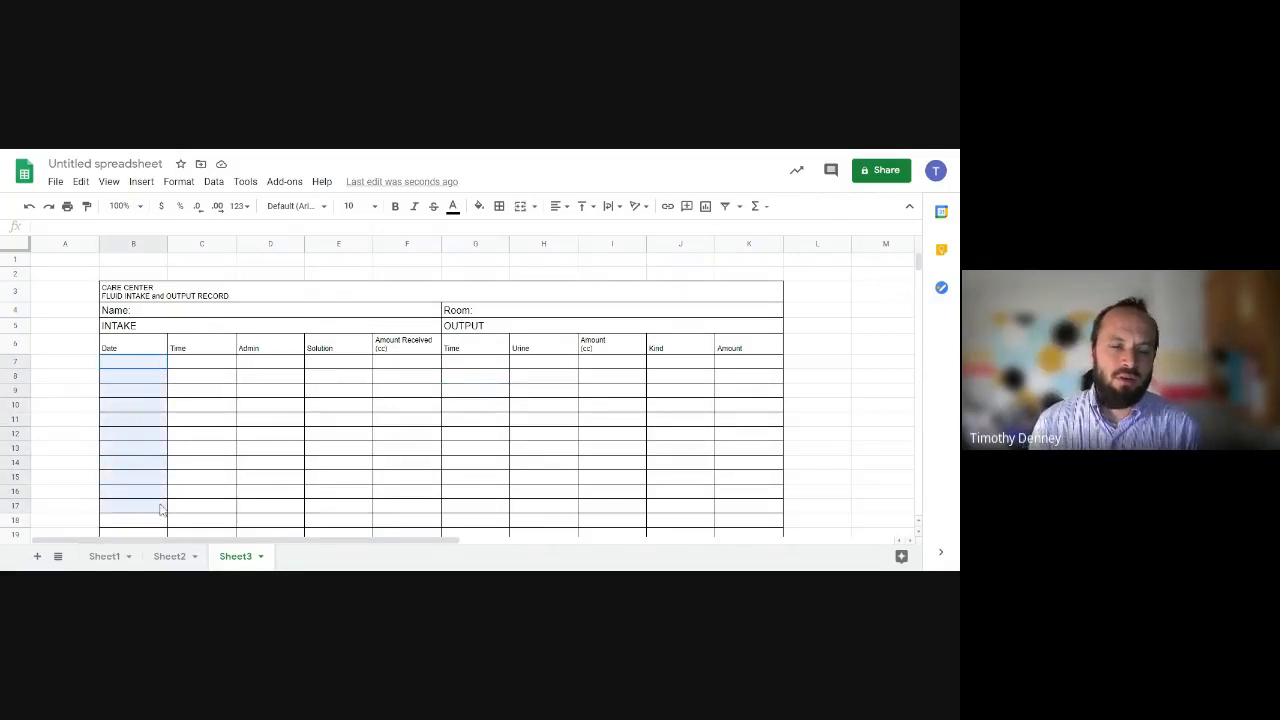
drag(157, 362, 388, 365)
click(390, 366)
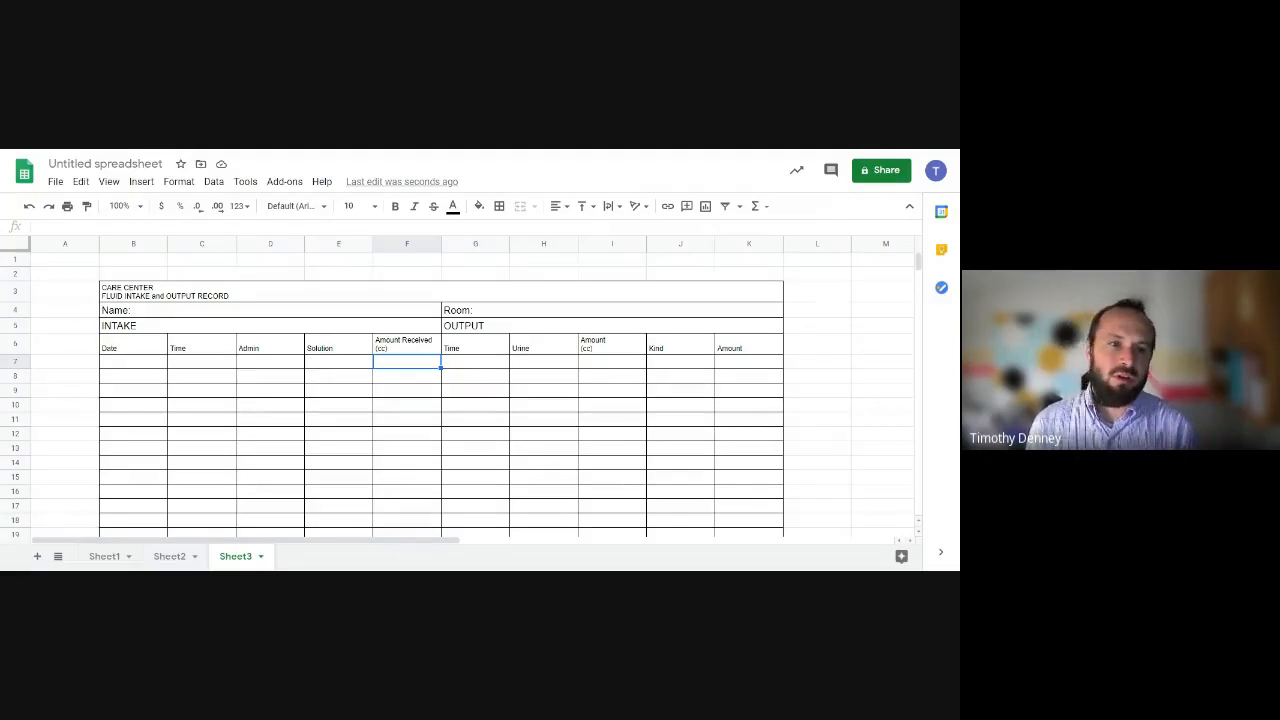
Enter Oral in the Admin column of the first intake row, cell D7
click(265, 366)
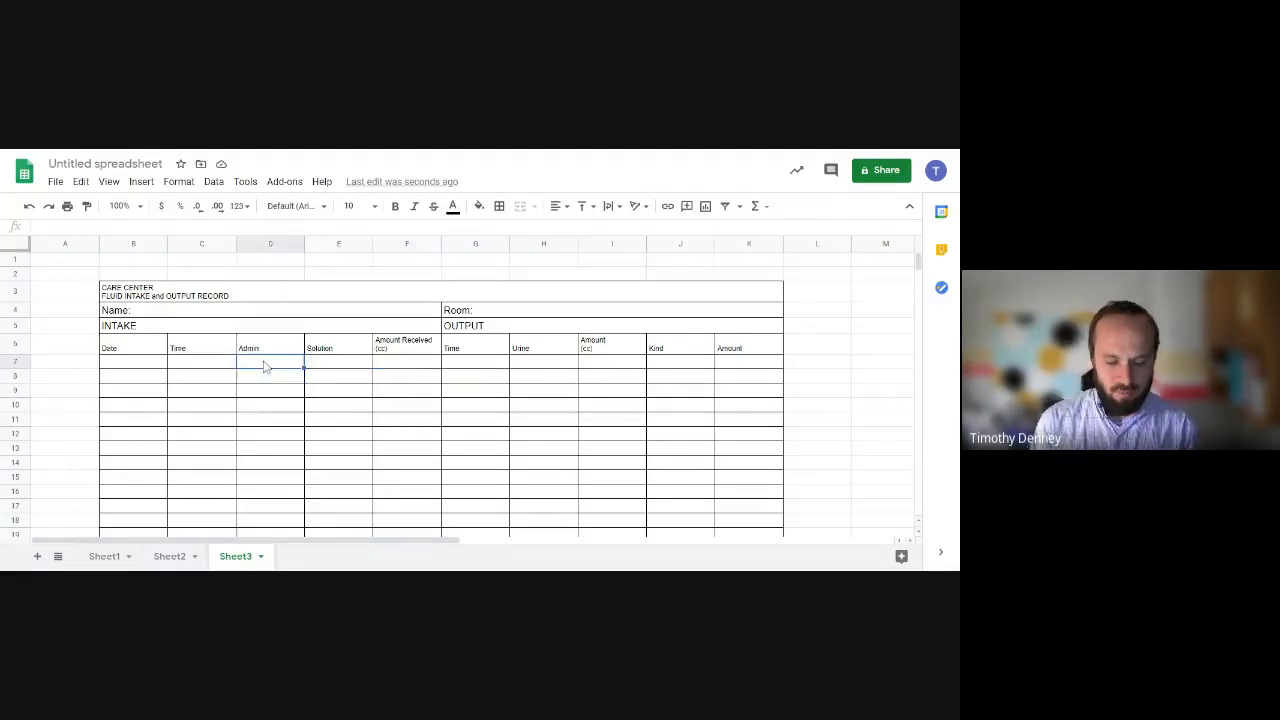
text(oRL)
key(BackSpace)
key(BackSpace)
key(BackSpace)
text(O)
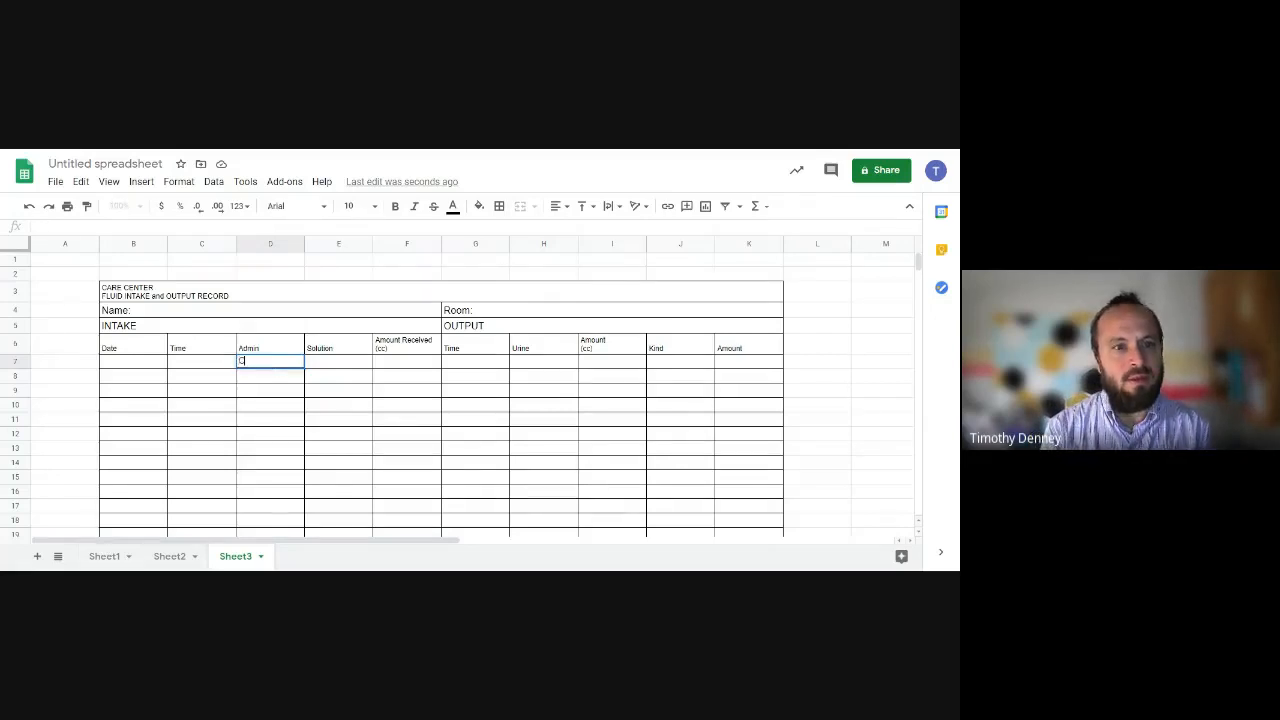
text(ral)
key(Tab)
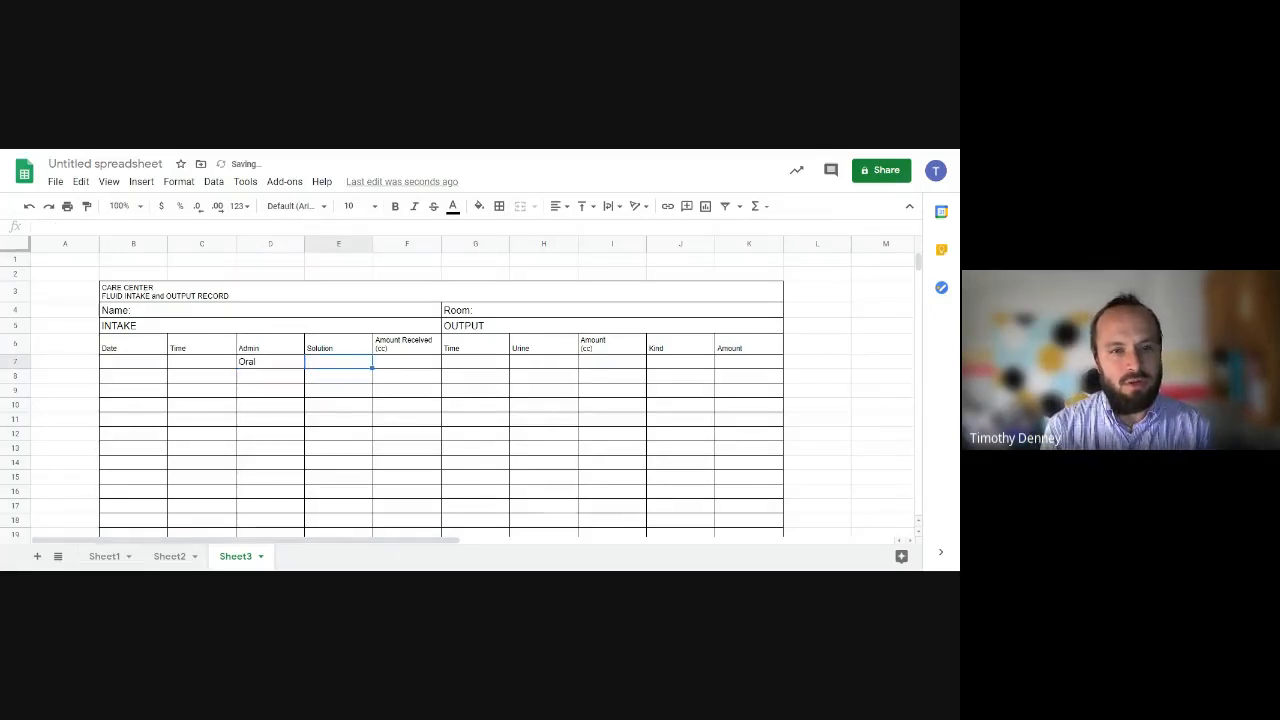
Complete the first intake row with Grape Juice as the solution and 90 as the amount received
text(Graph)
key(BackSpace)
text(e)
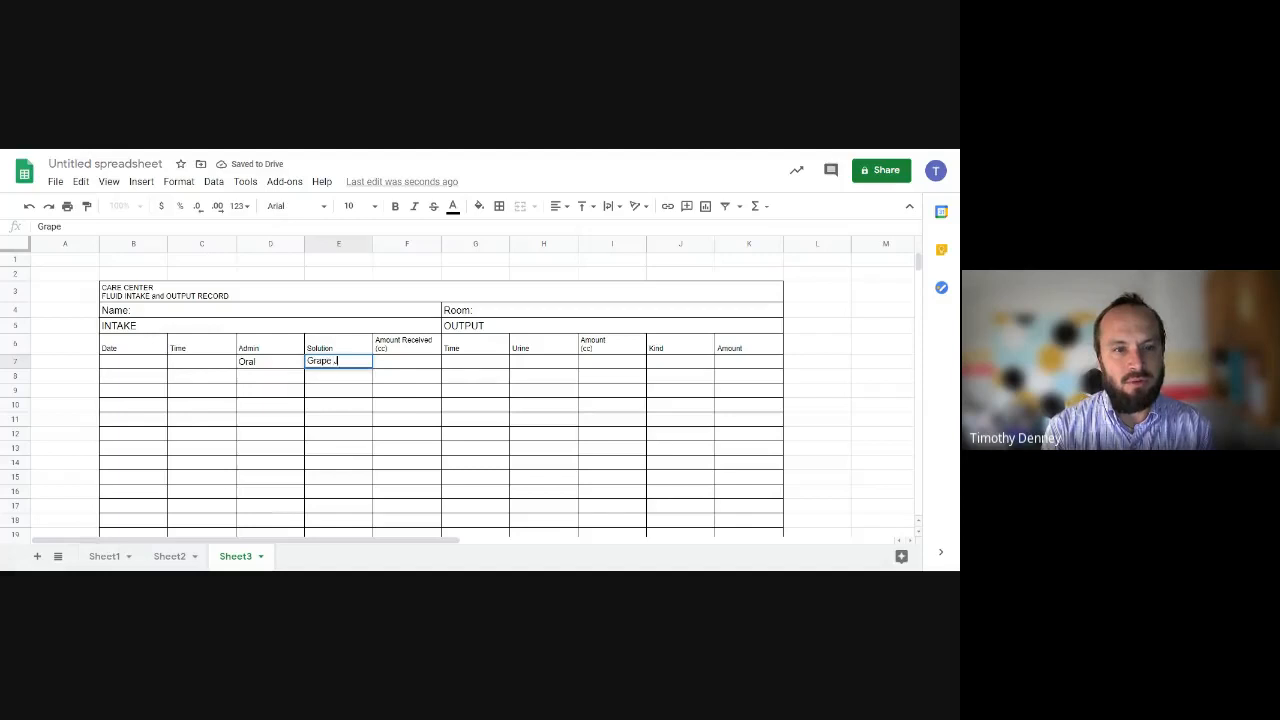
text( Juice)
key(Tab)
text(9)
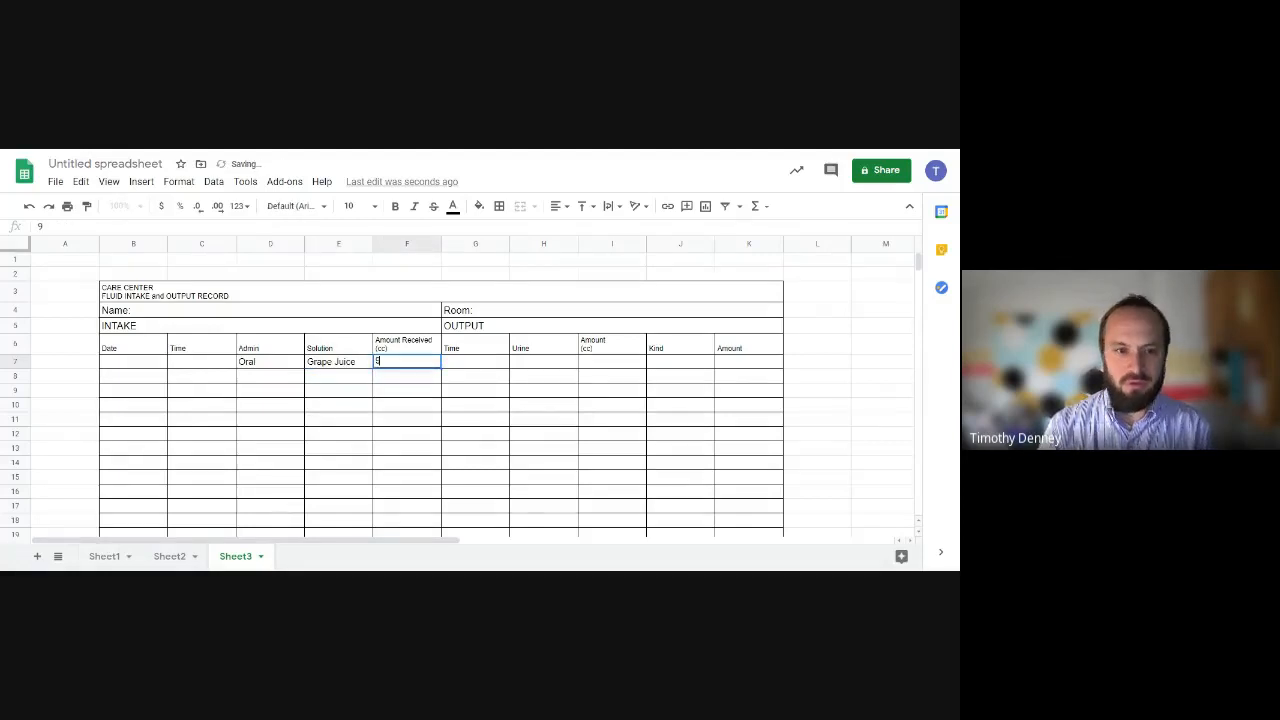
key(Return)
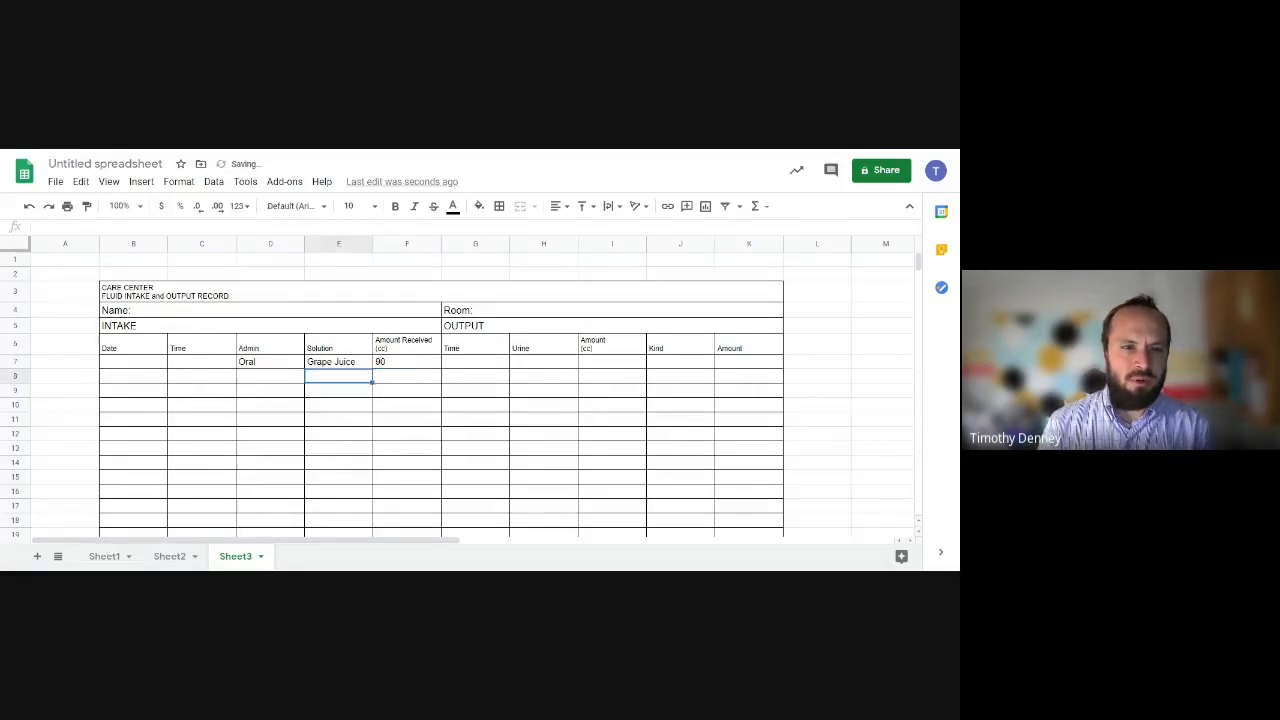
Record Water as the solution and 120 as the amount received in row 8
text(Water)
key(Tab)
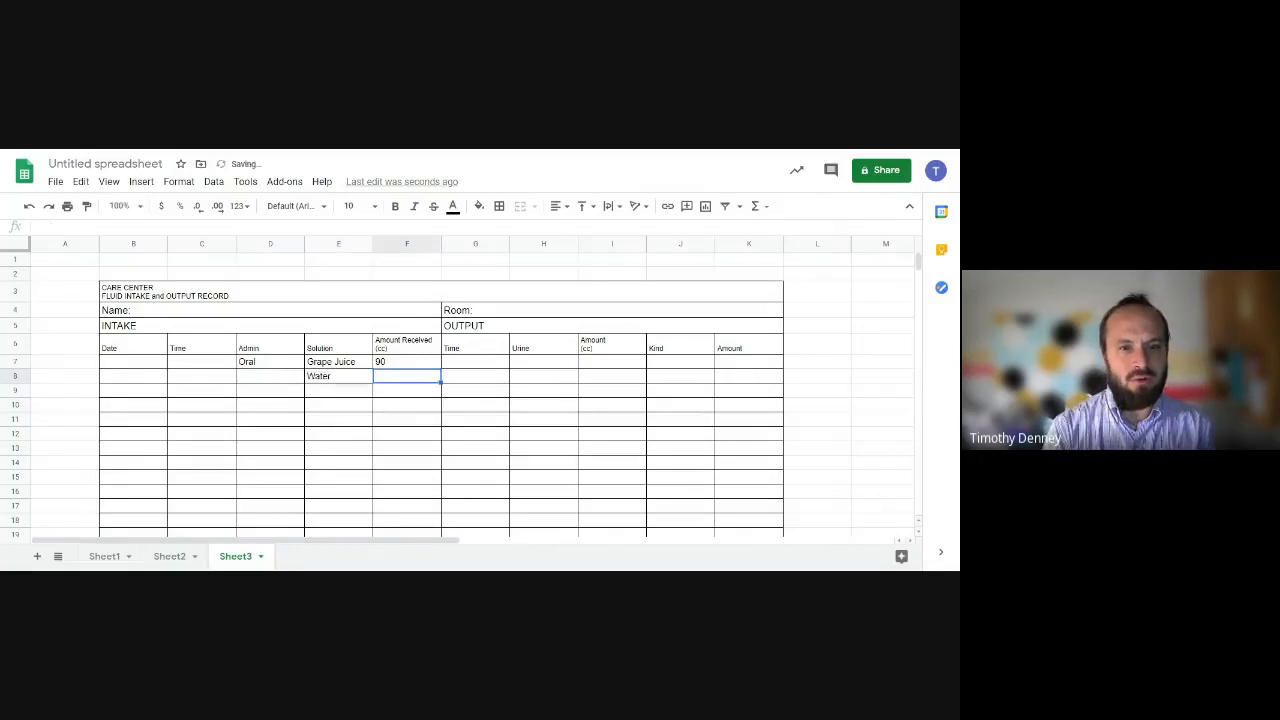
text(120)
key(Return)
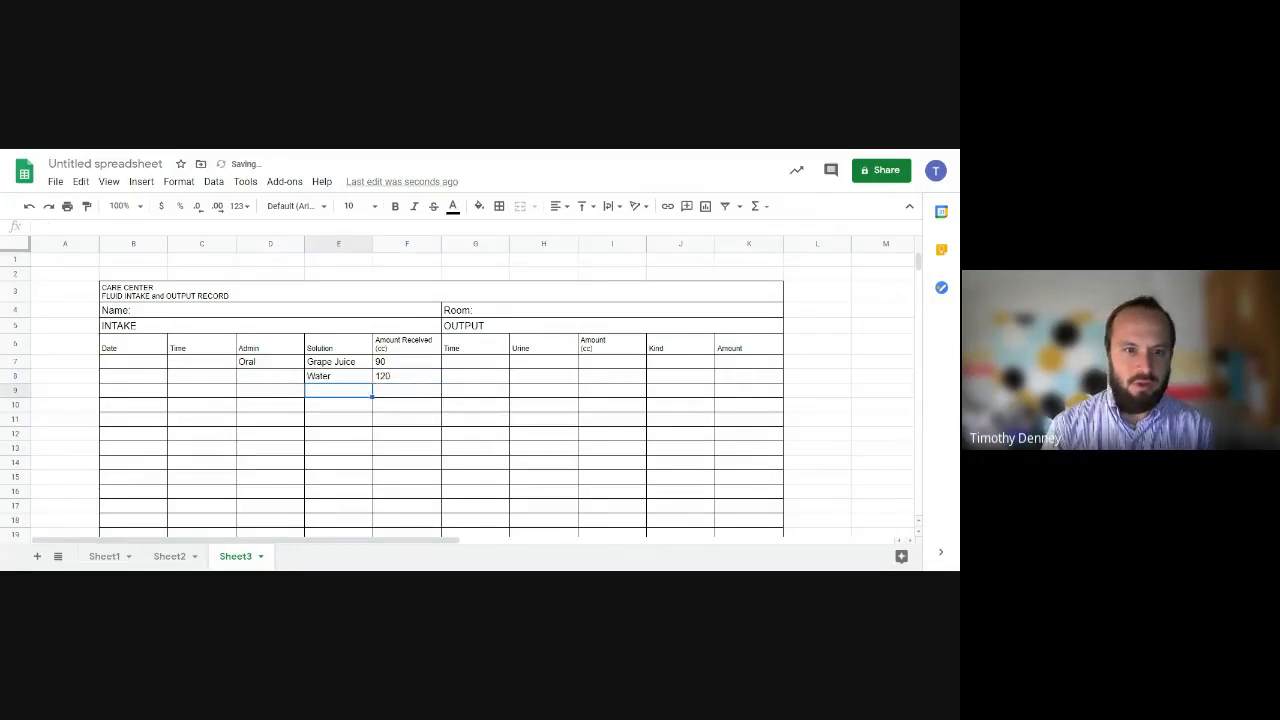
Fill the Oral entry from D7 down the Admin column through D12
click(278, 378)
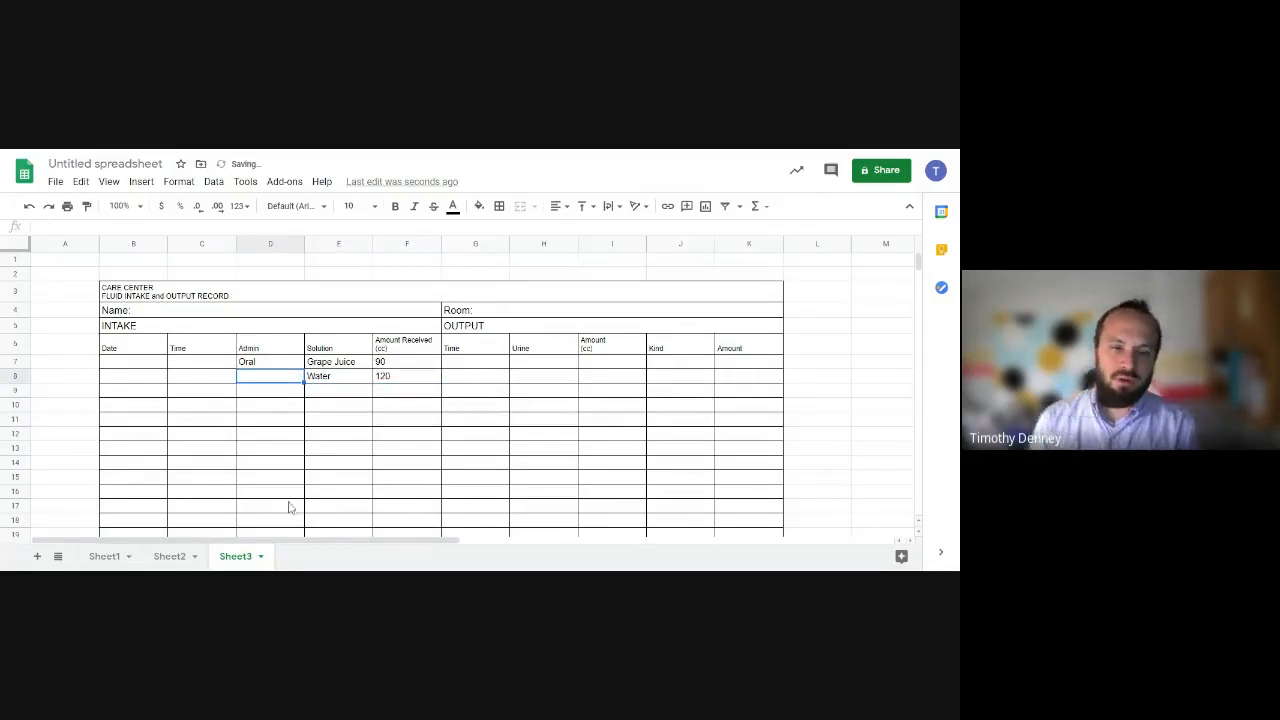
click(275, 365)
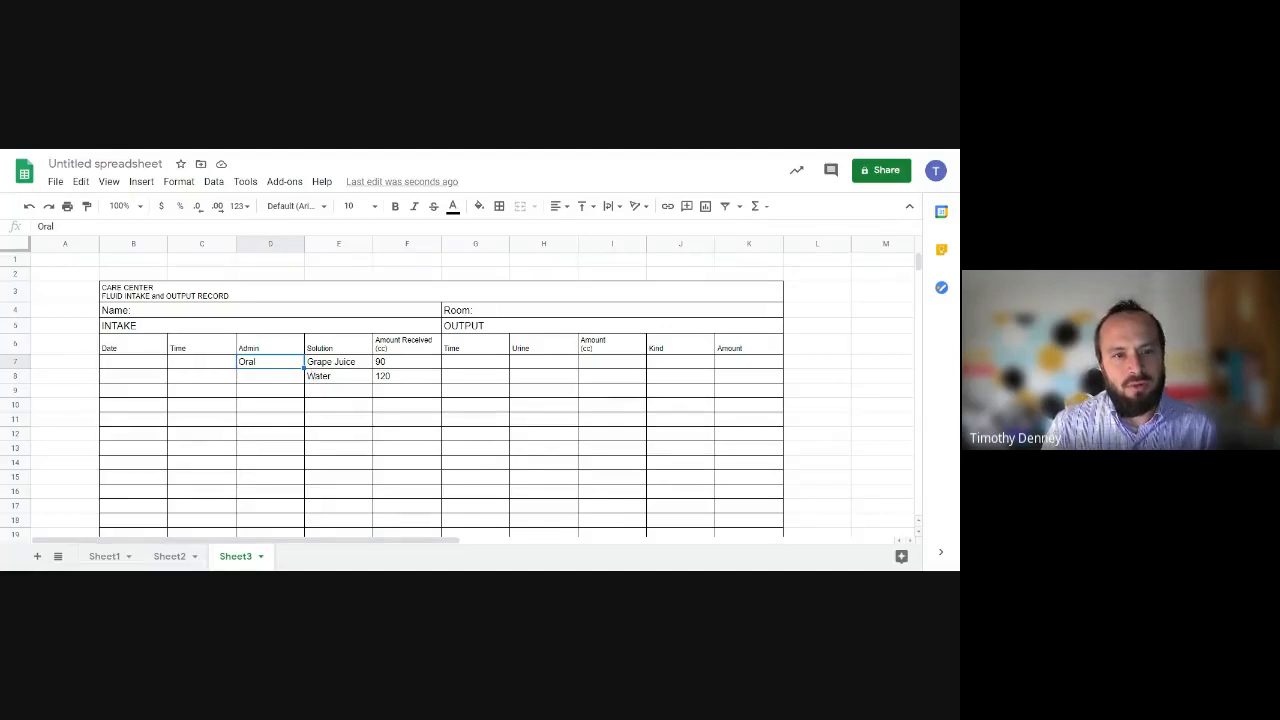
mouse_move(304, 368)
mouse_down()
mouse_move(304, 440)
mouse_move(304, 368)
mouse_up()
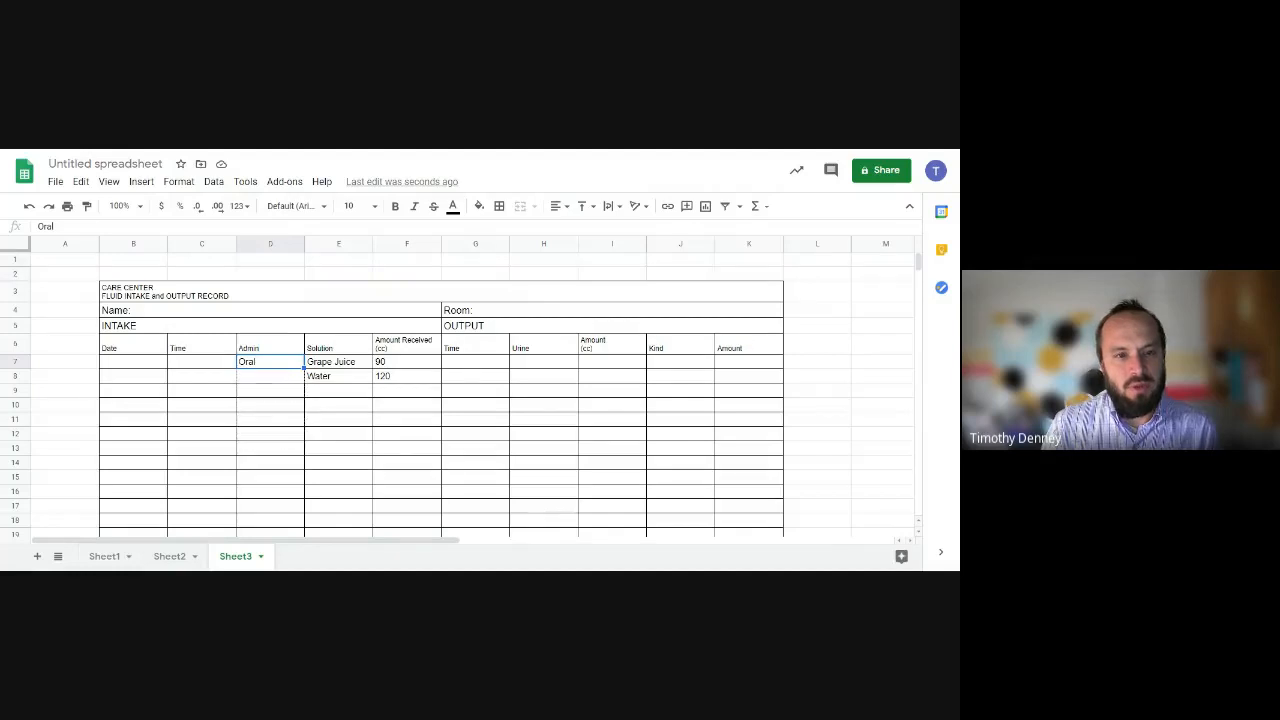
click(288, 380)
click(283, 363)
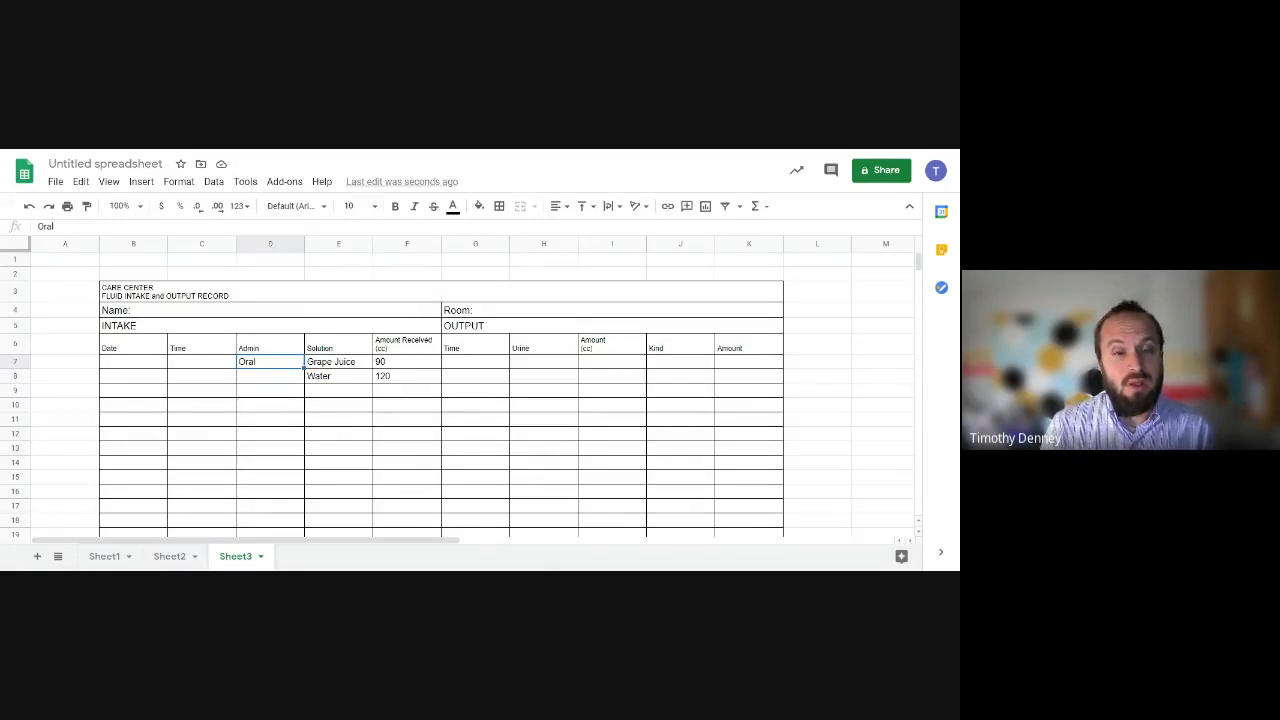
drag(304, 368, 300, 440)
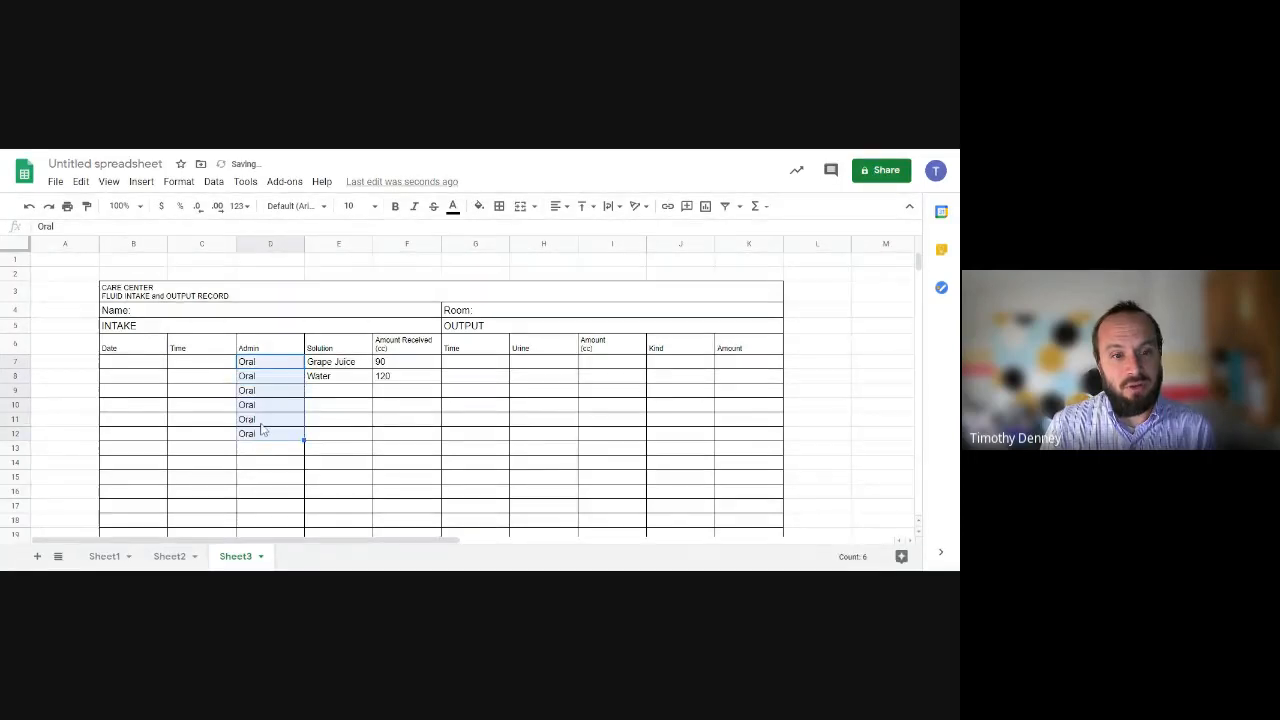
click(321, 422)
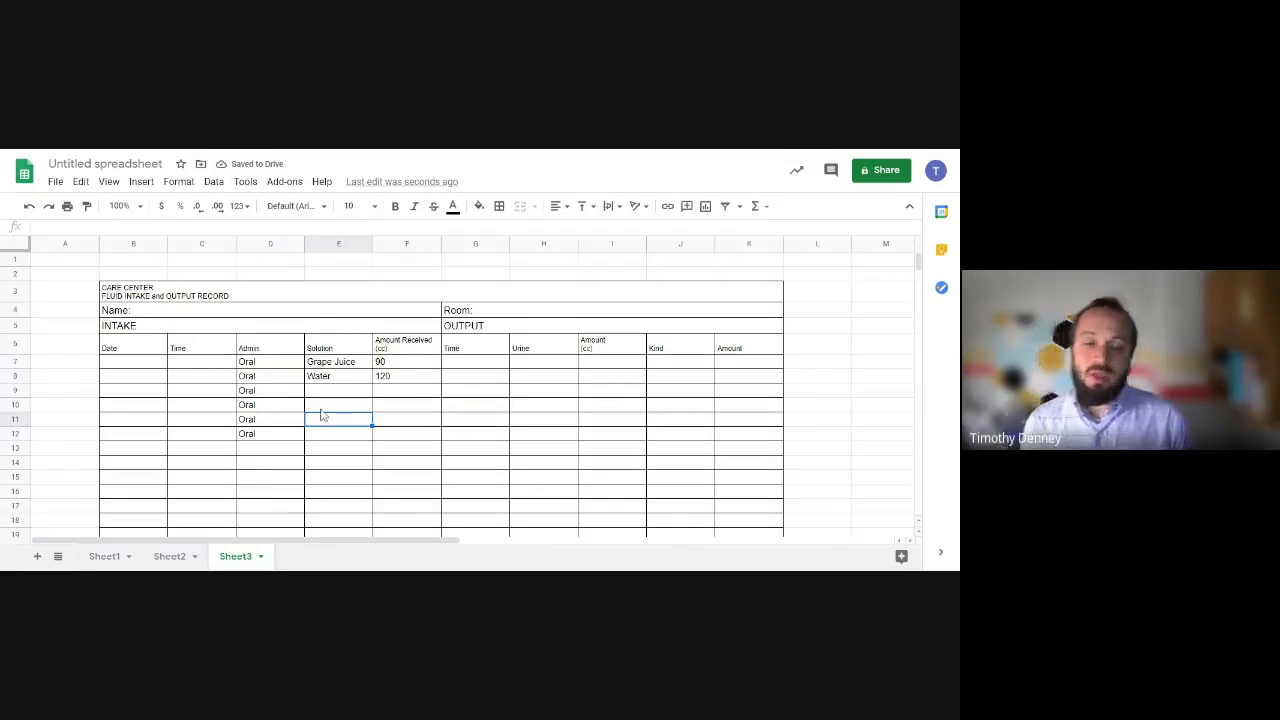
Unmerge the intake TOTAL cell in row 22 back into separate cells B22 to F22
scroll(316, 415, down, 1)
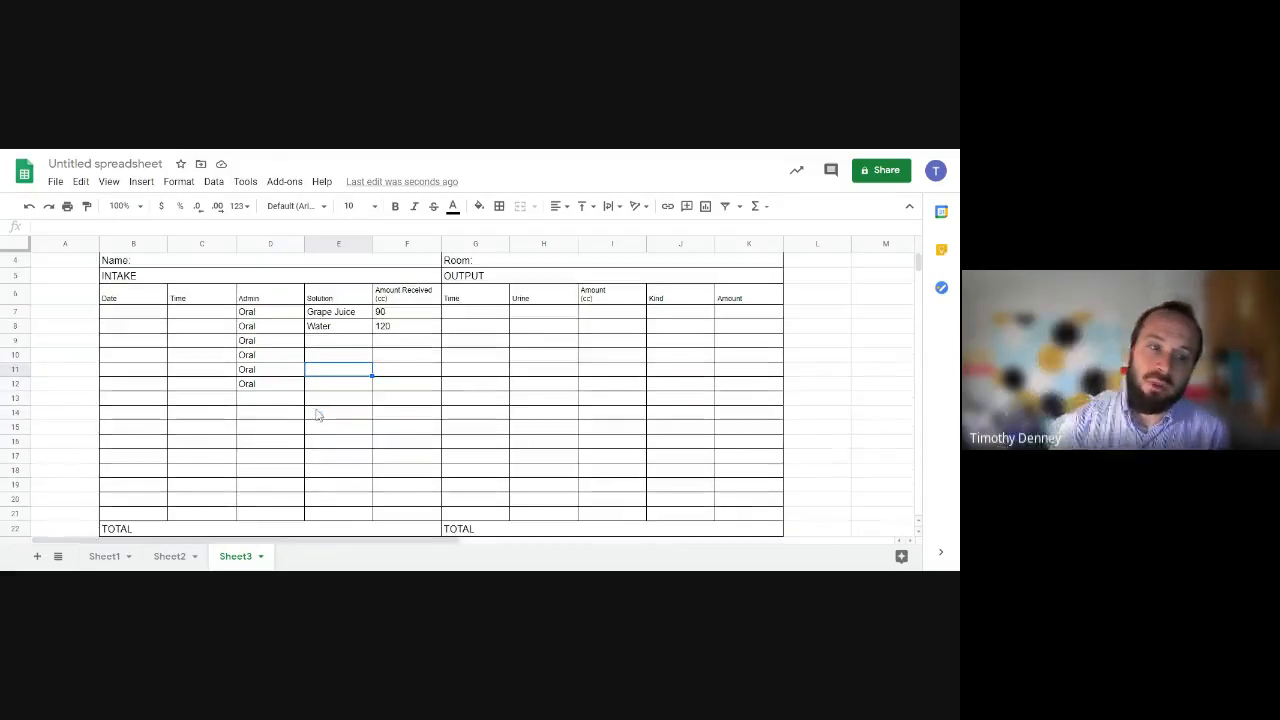
click(349, 533)
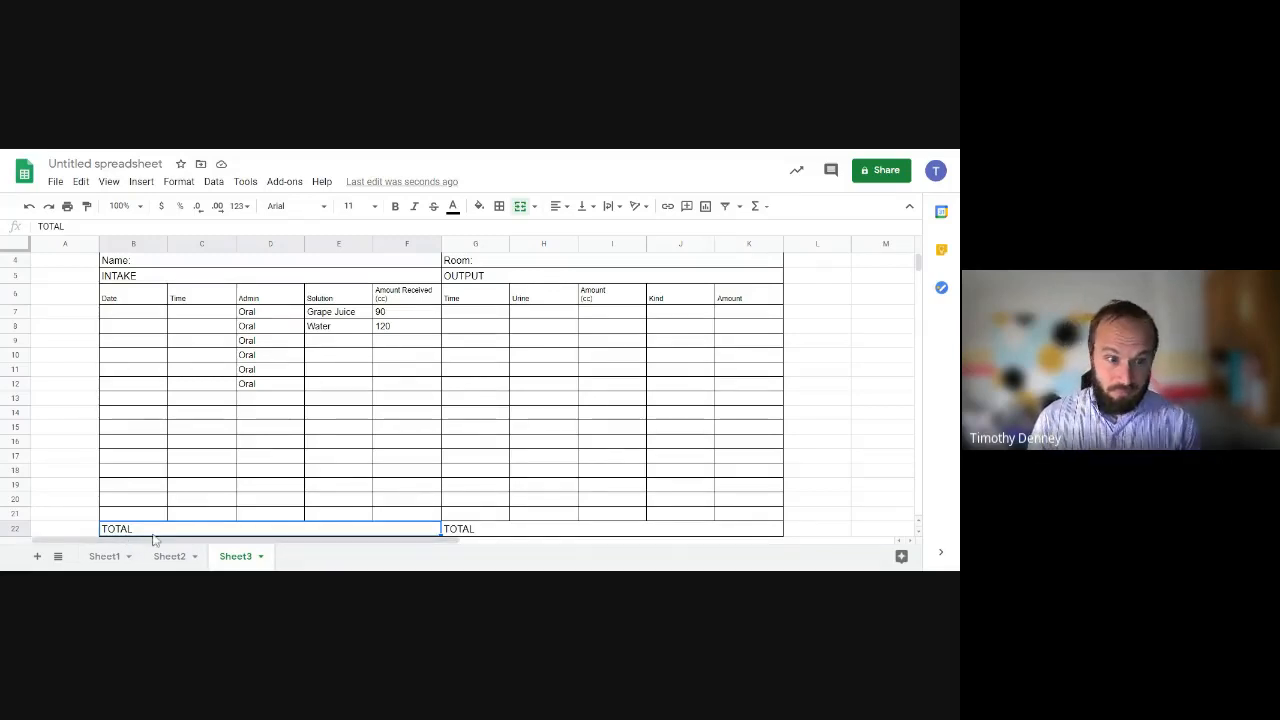
double_click(234, 532)
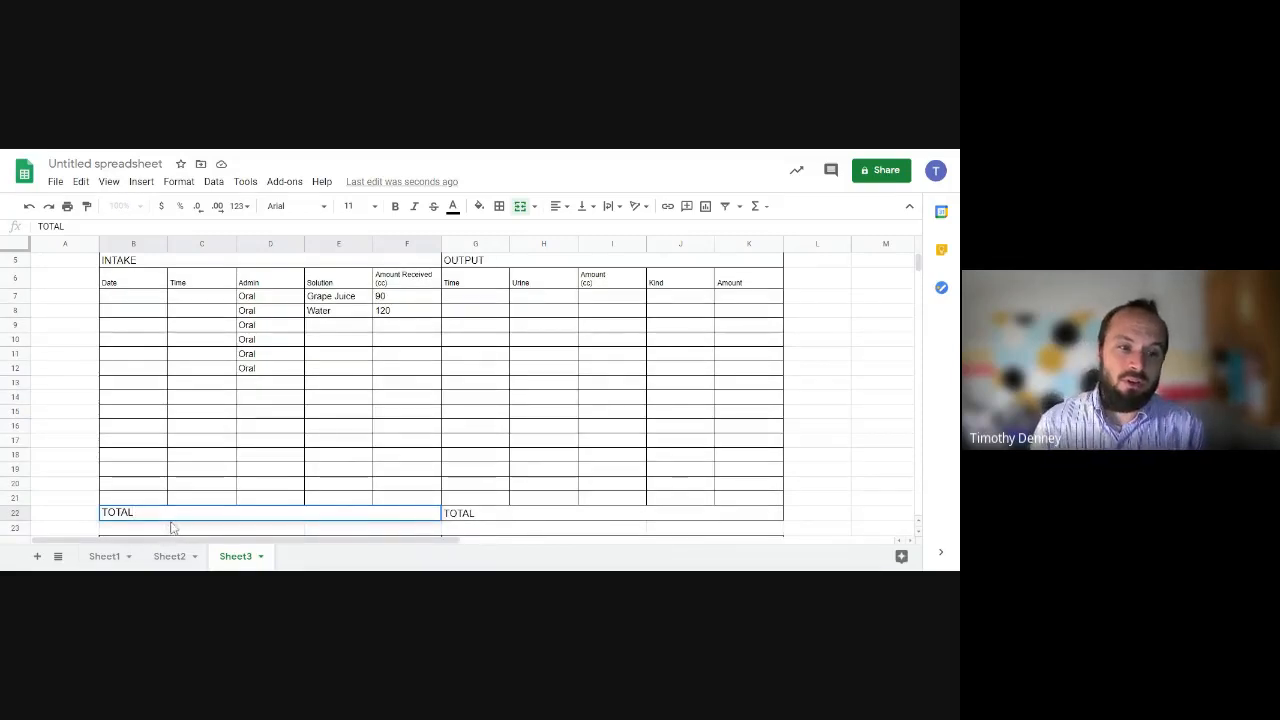
click(412, 527)
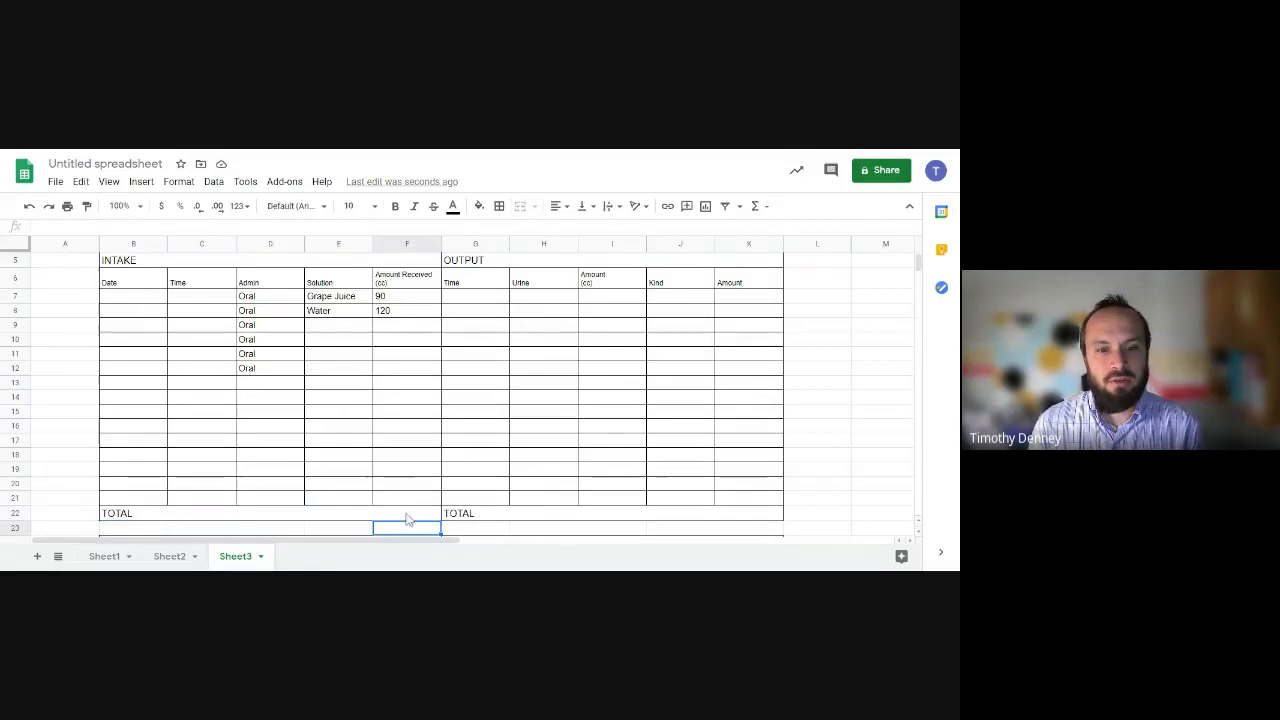
click(407, 516)
click(520, 206)
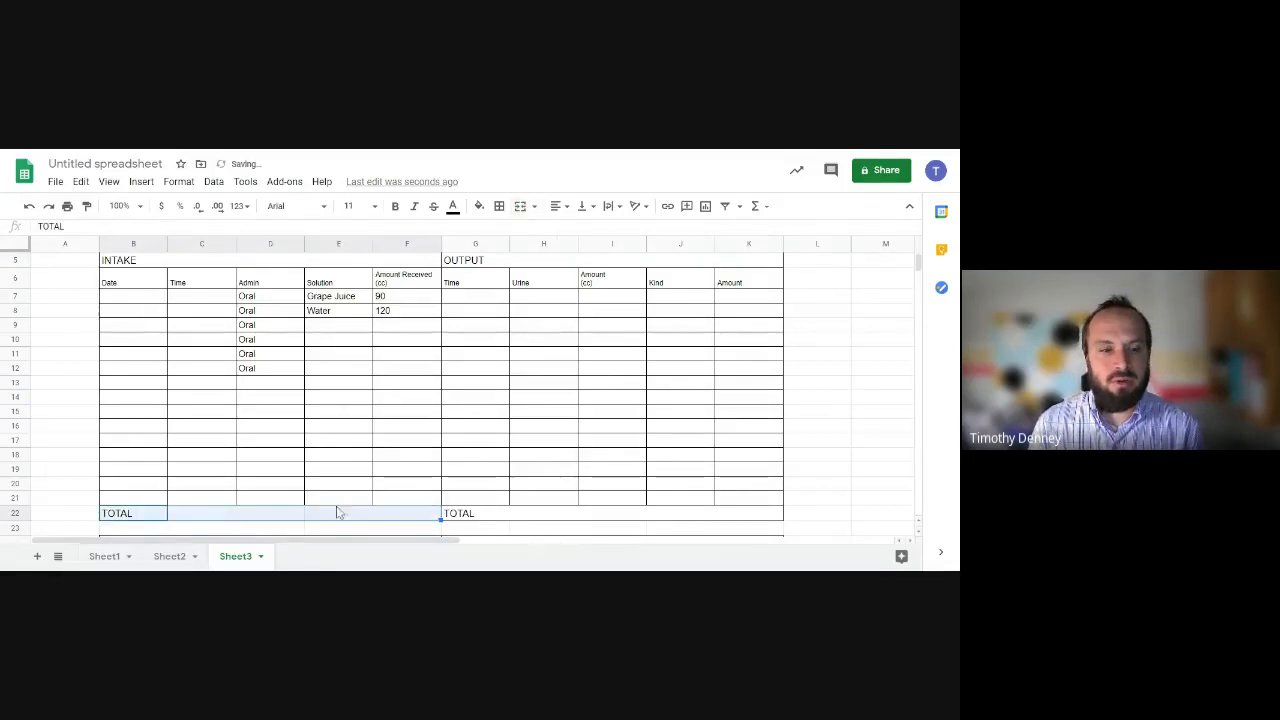
click(155, 516)
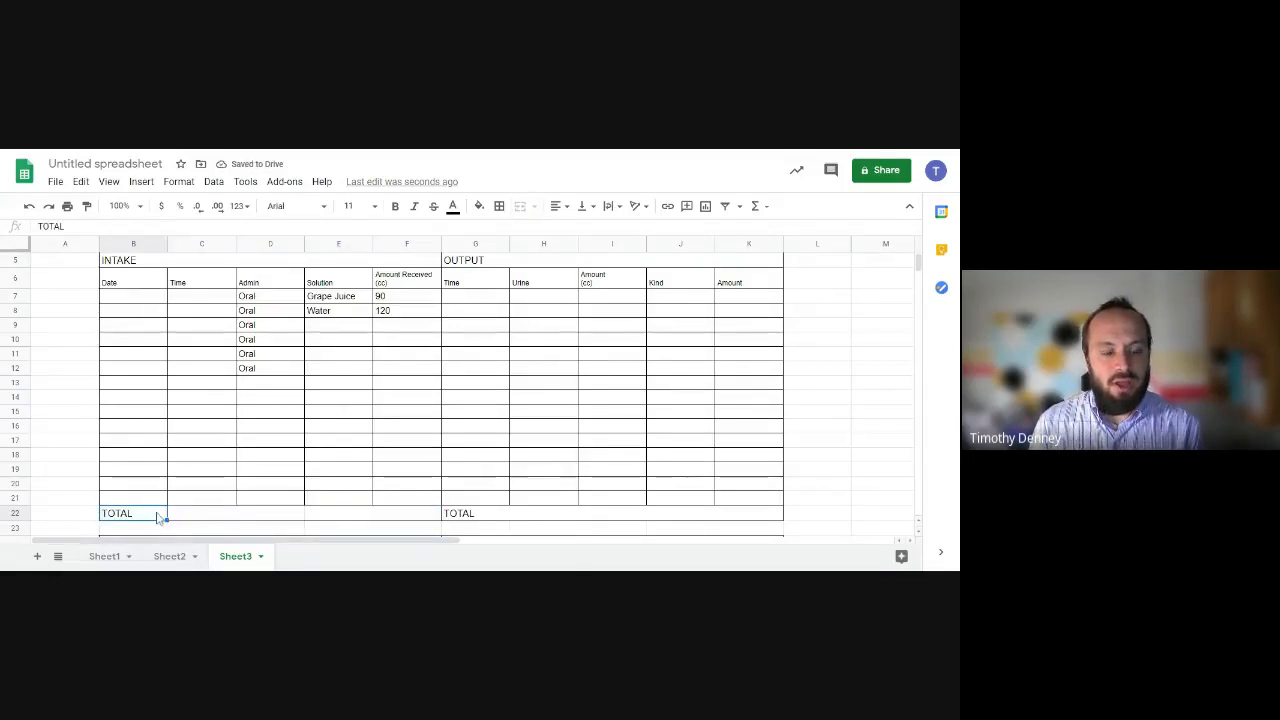
Try to total the intake amounts in F22 with a formula adding cells F7 through F16 individually
click(391, 517)
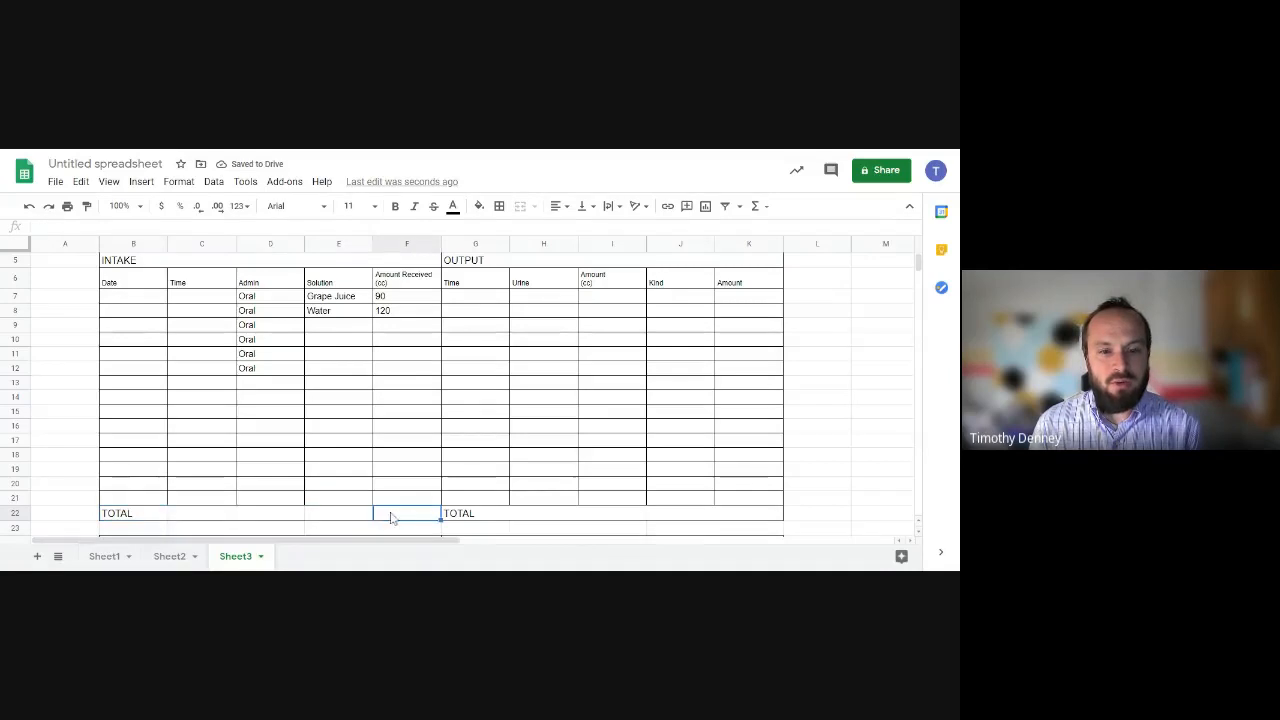
text(=)
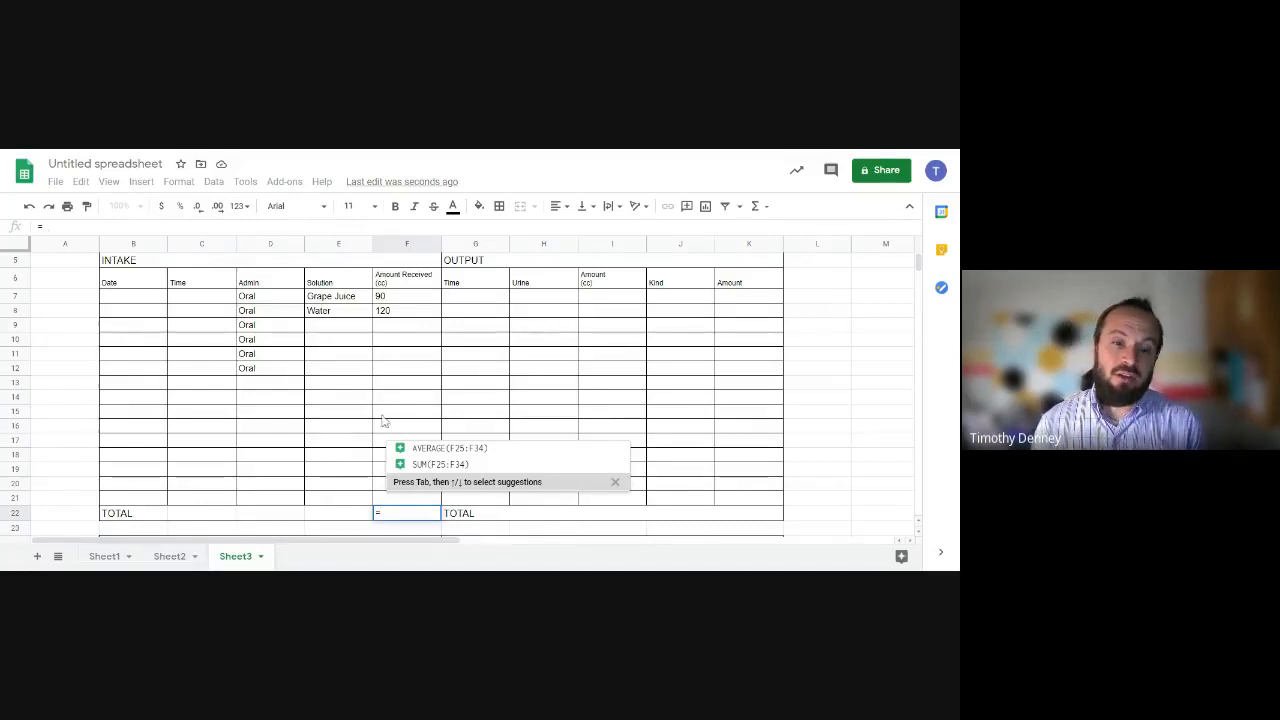
click(399, 298)
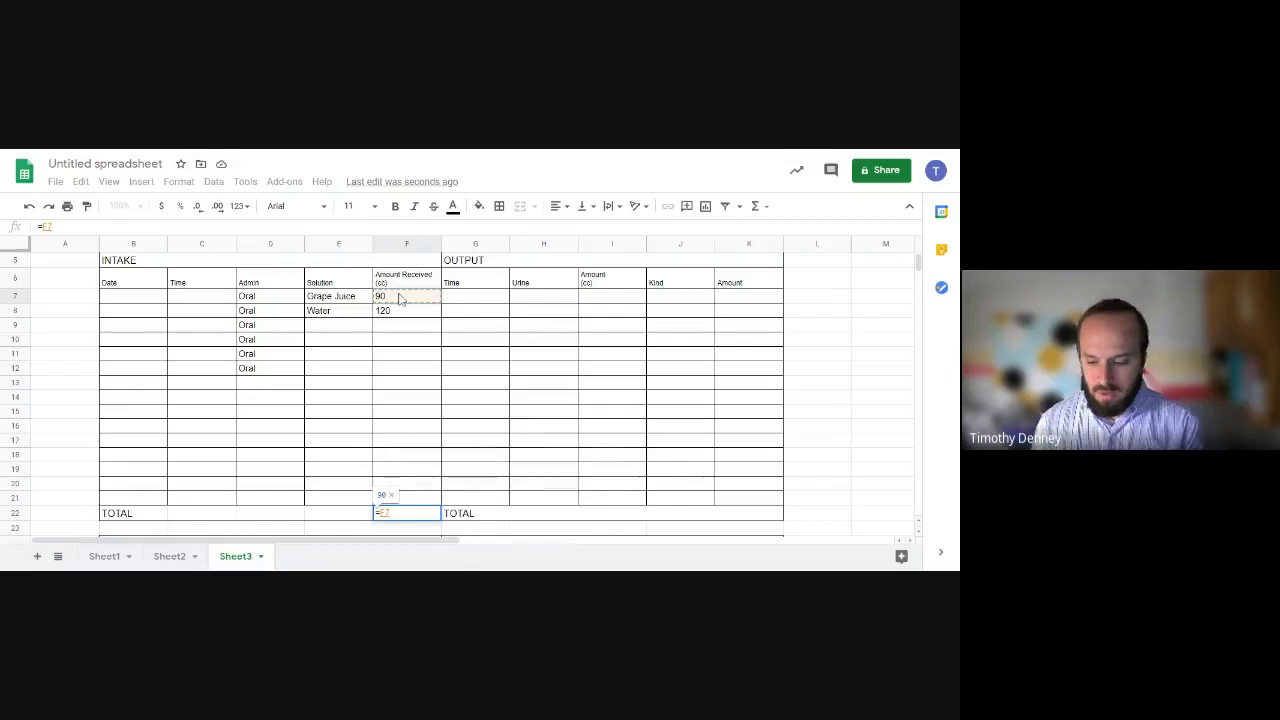
text(+)
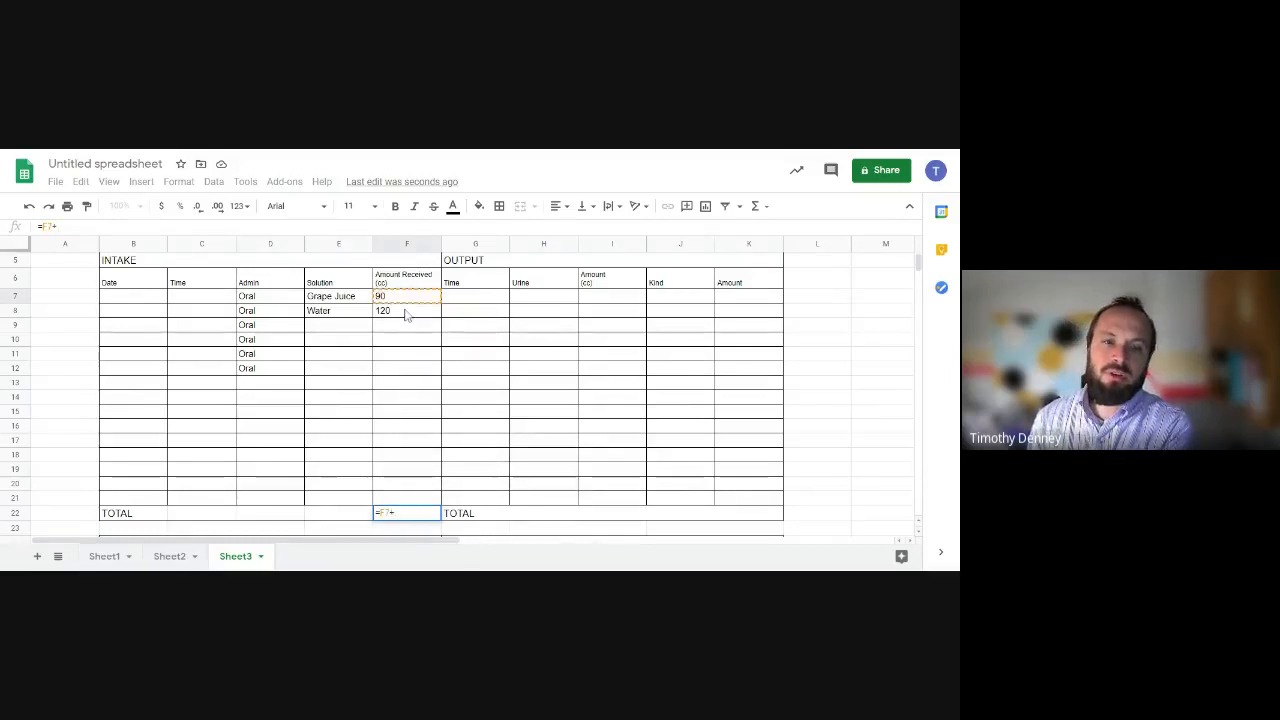
click(407, 315)
text(+)
click(414, 329)
text(+)
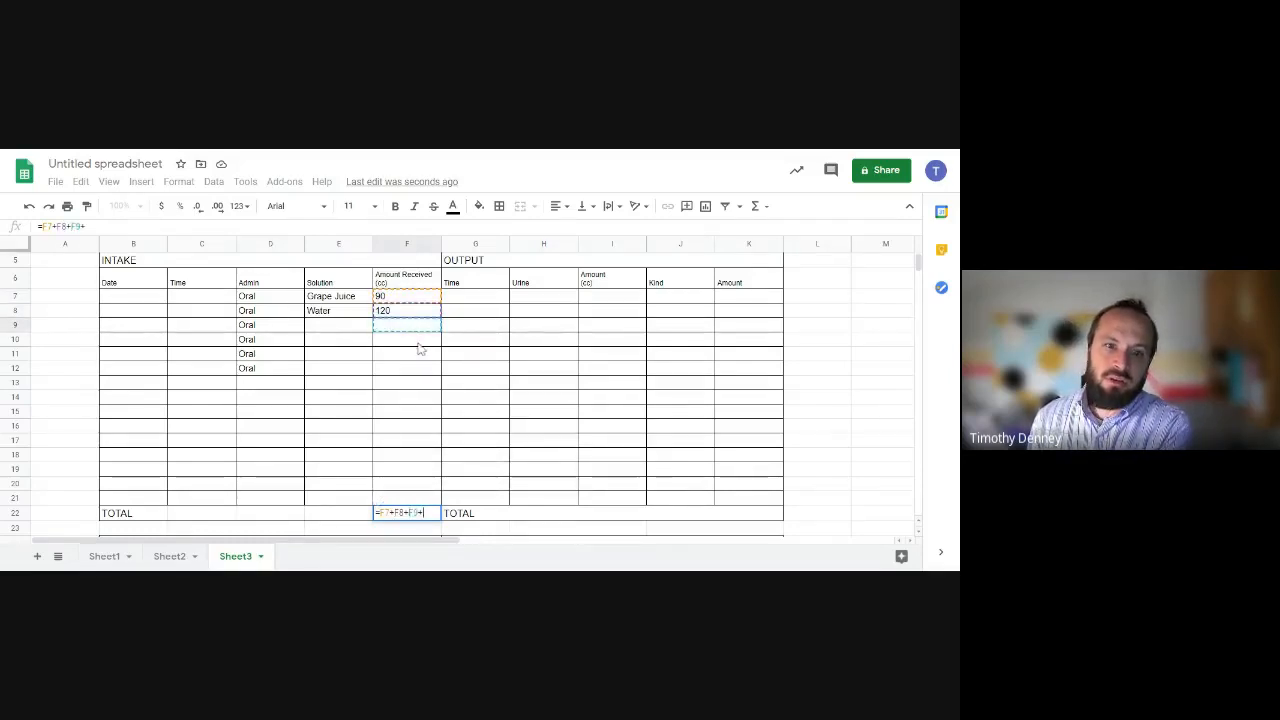
click(420, 341)
text(+)
click(423, 354)
text(+)
click(425, 383)
text(+)
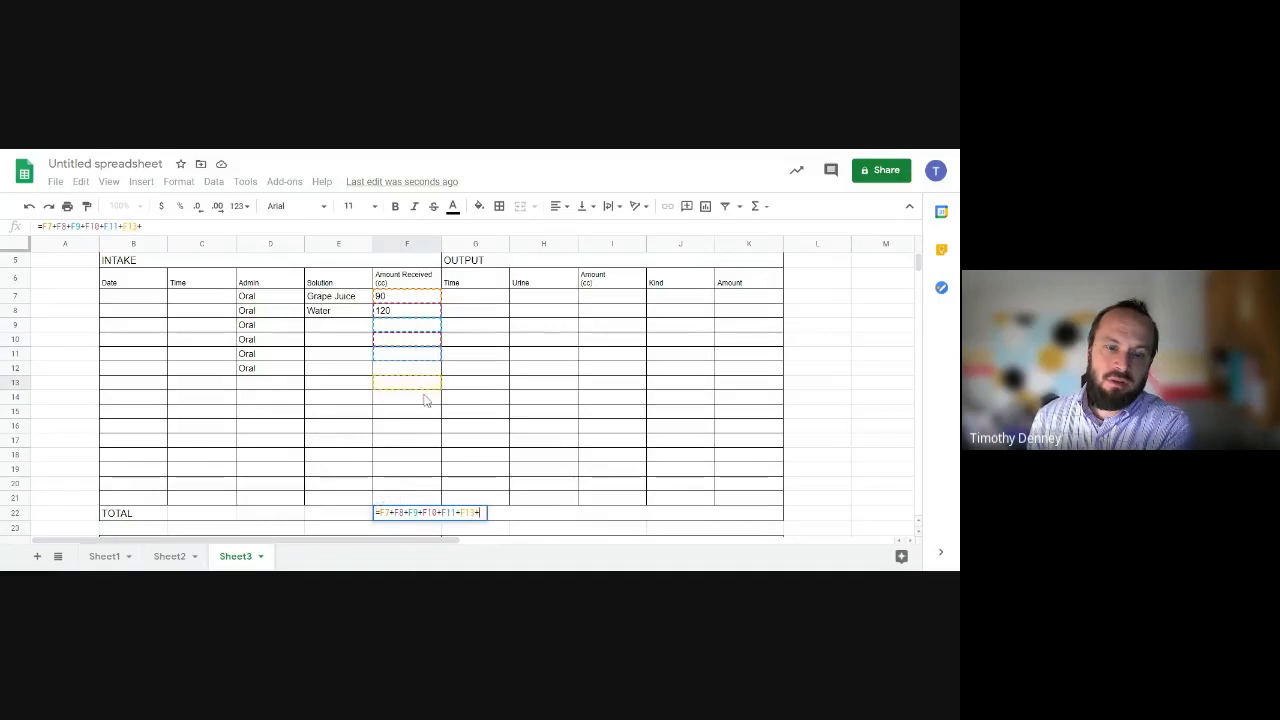
click(424, 399)
text(+)
click(426, 370)
text(+)
click(429, 414)
text(+)
click(429, 430)
text(+)
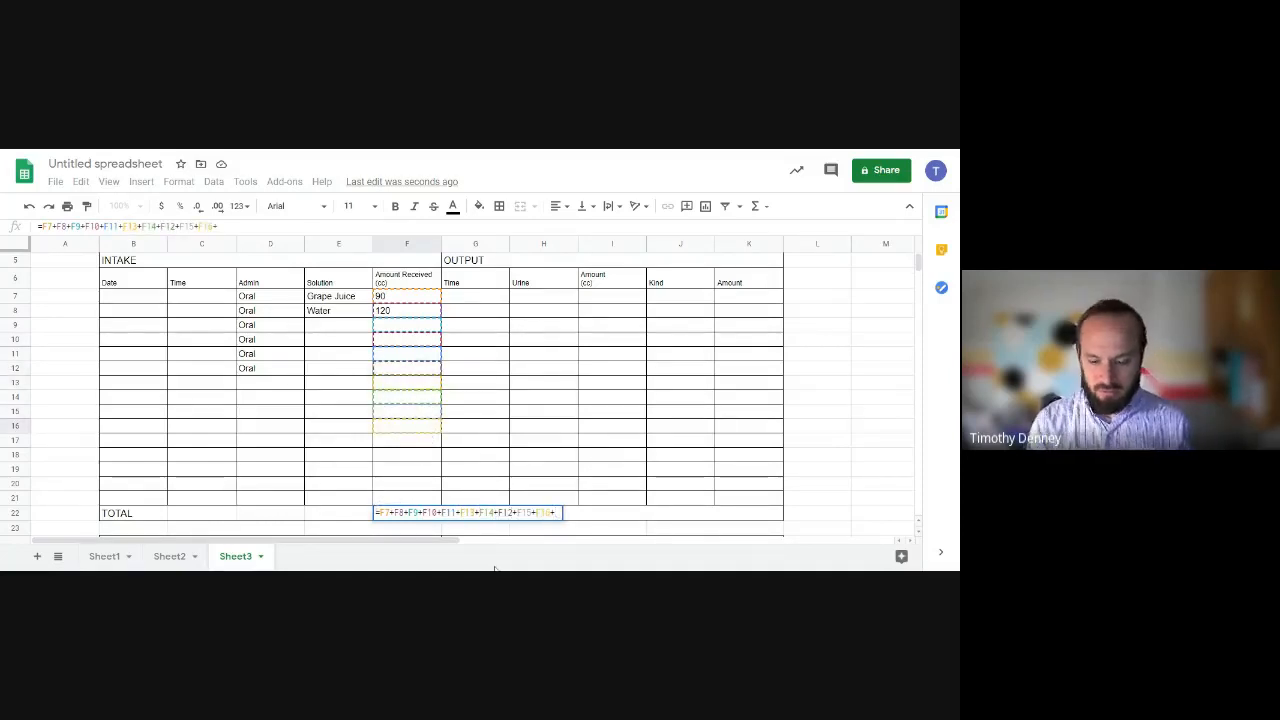
key(BackSpace)
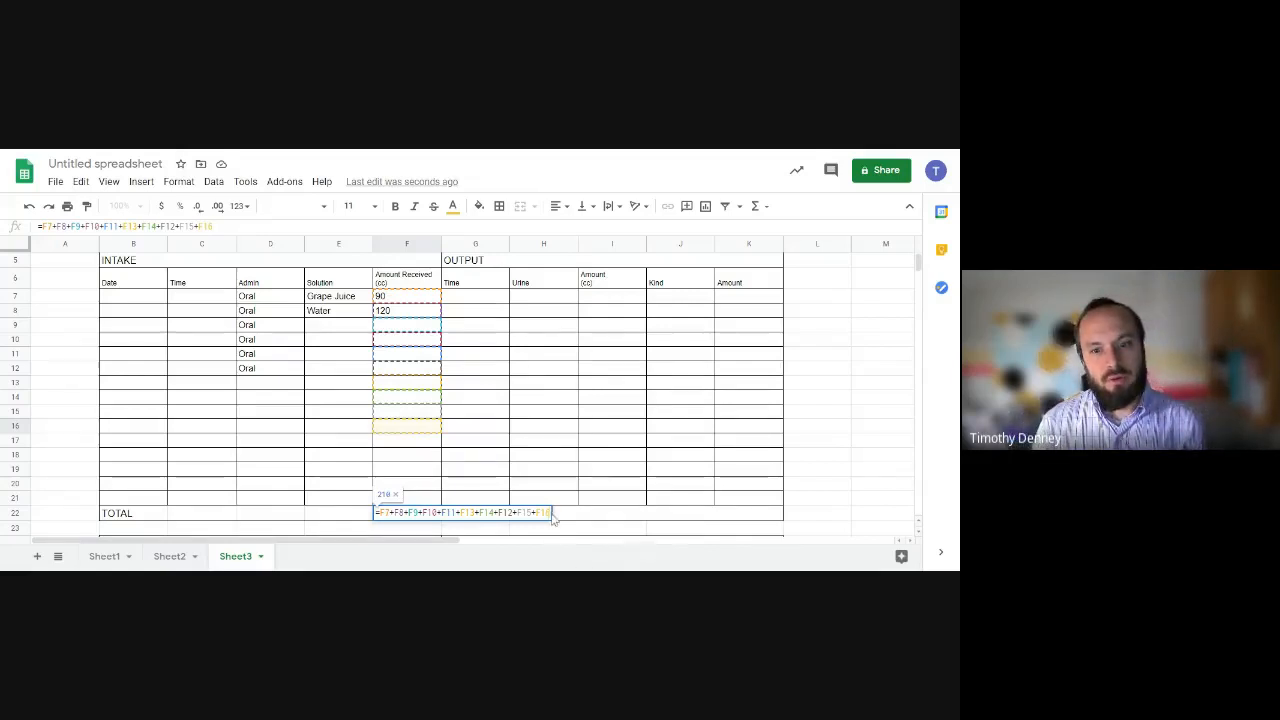
Replace the cell-by-cell addition in F22 with the formula =sum(F7:F21)
drag(552, 516, 384, 515)
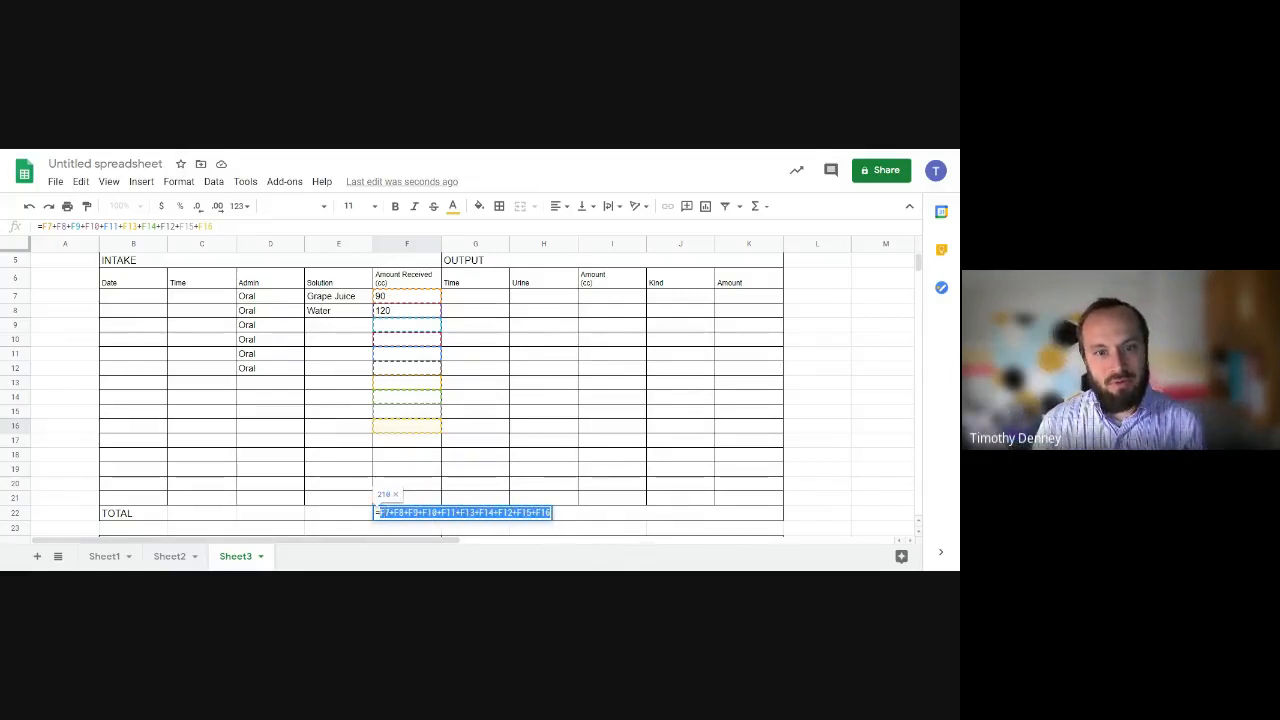
text(sum)
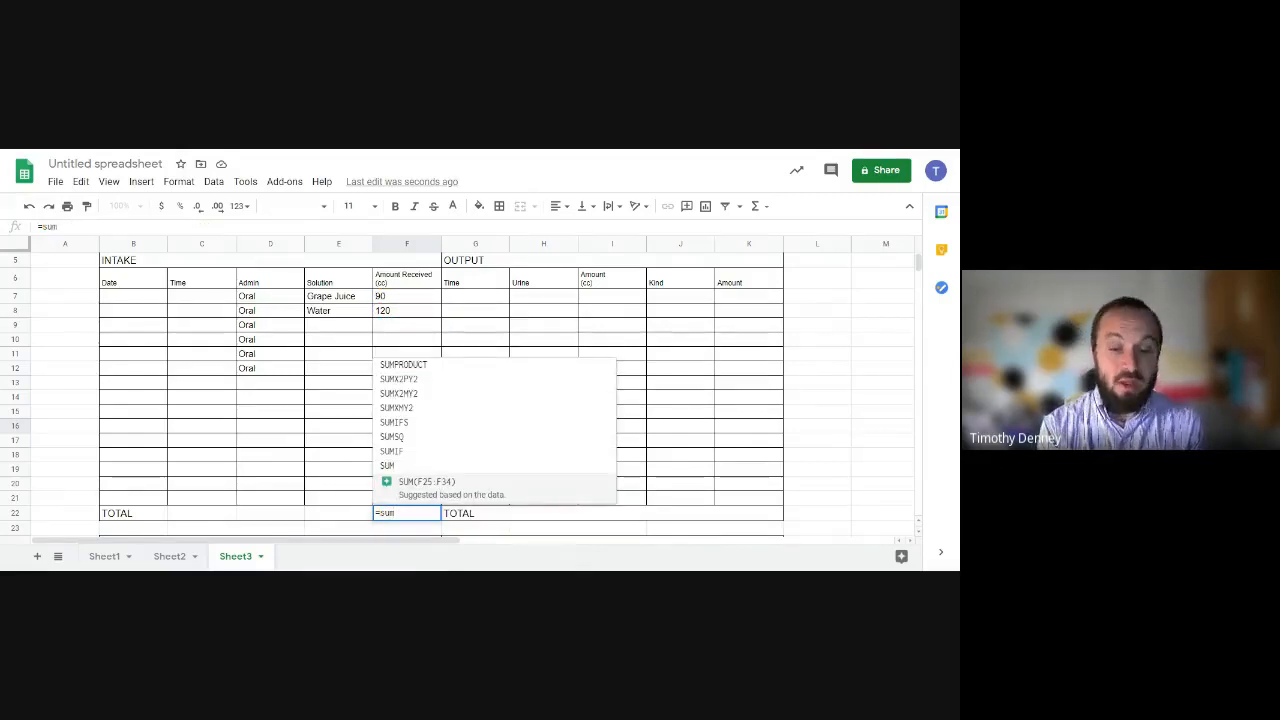
text(()
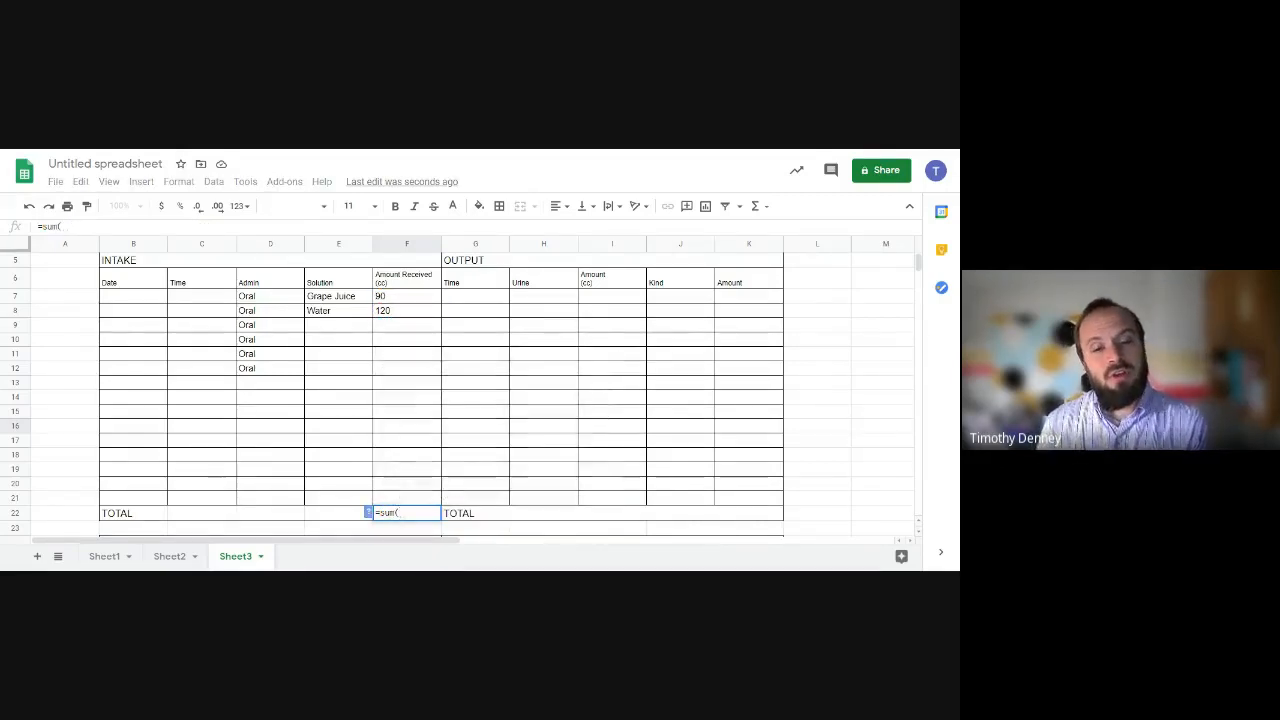
drag(405, 300, 428, 498)
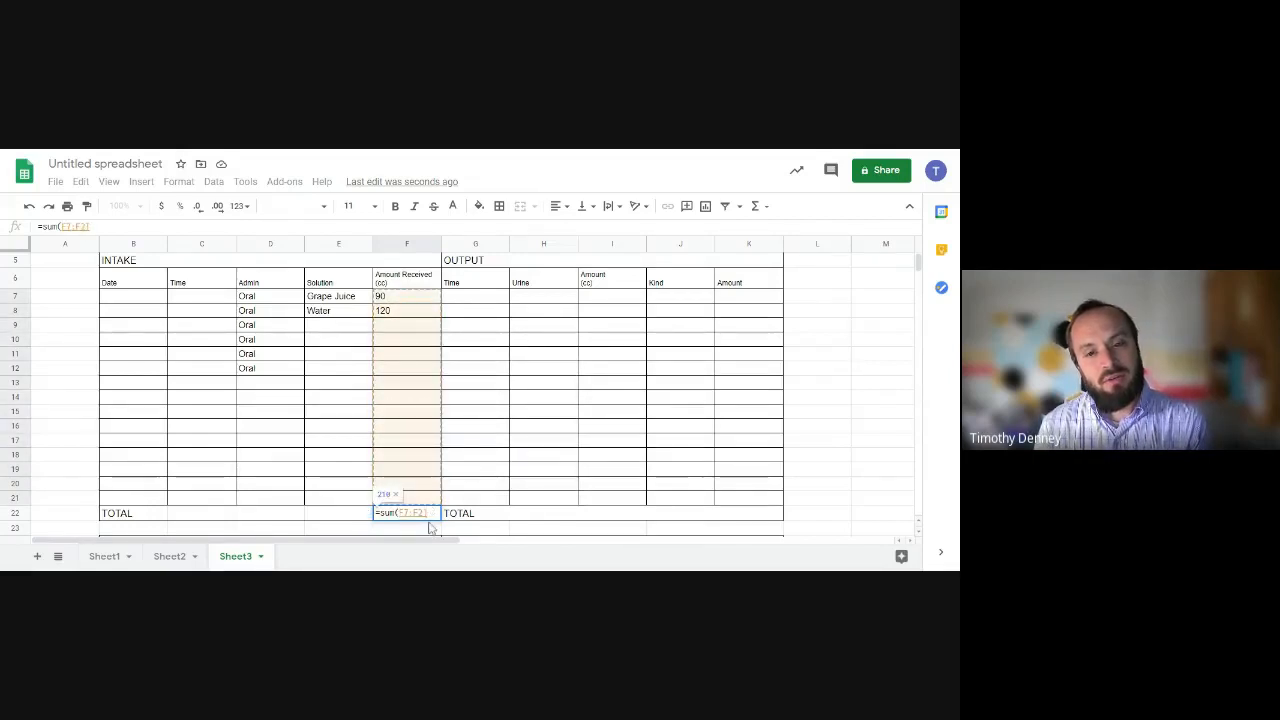
text())
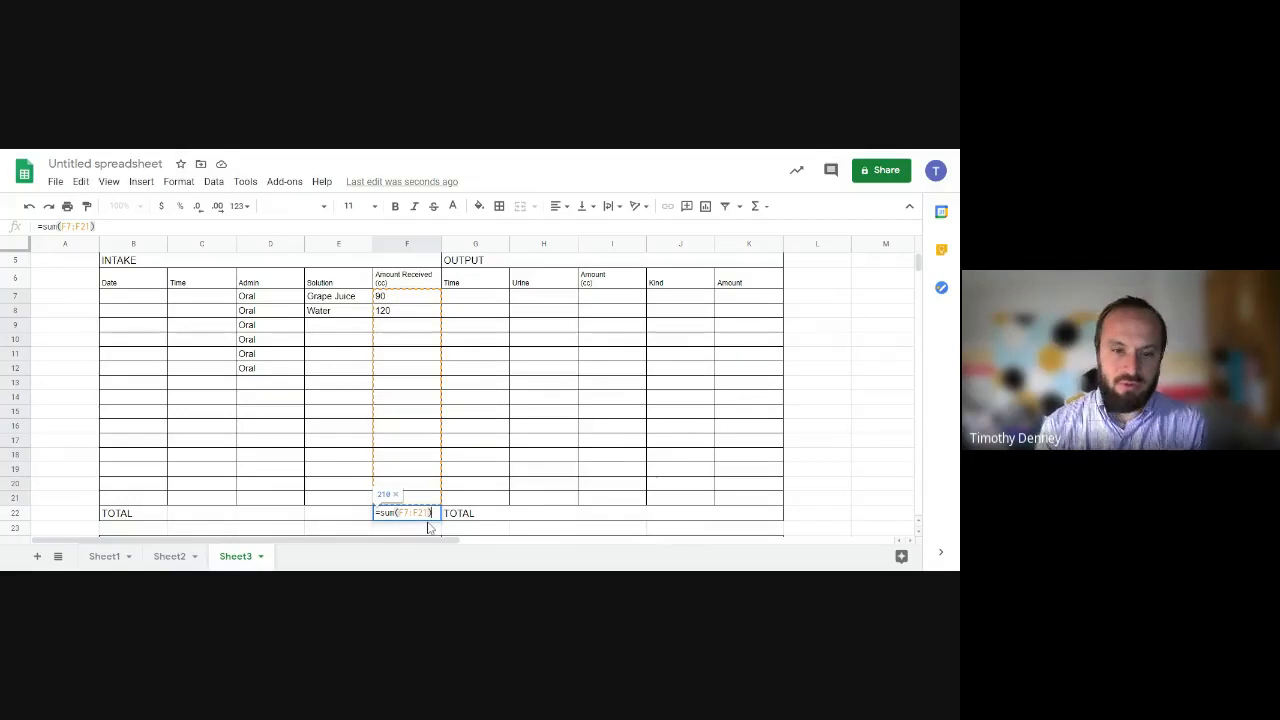
key(Return)
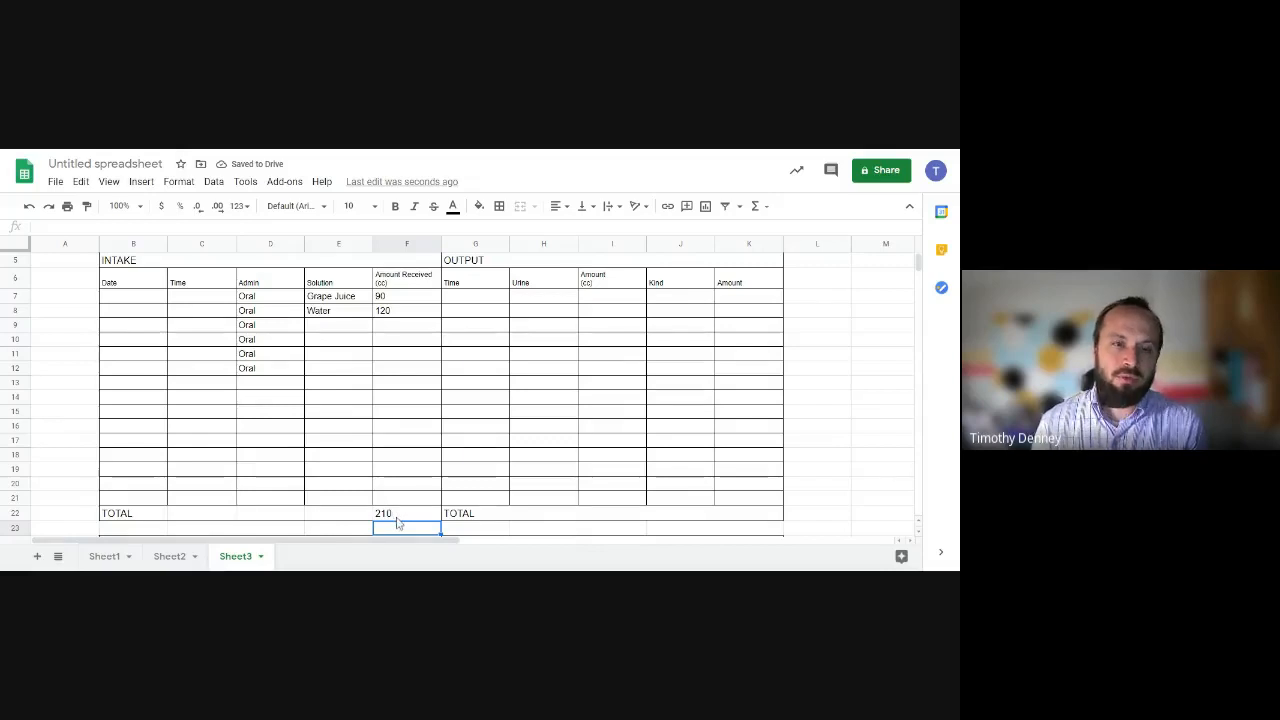
click(397, 516)
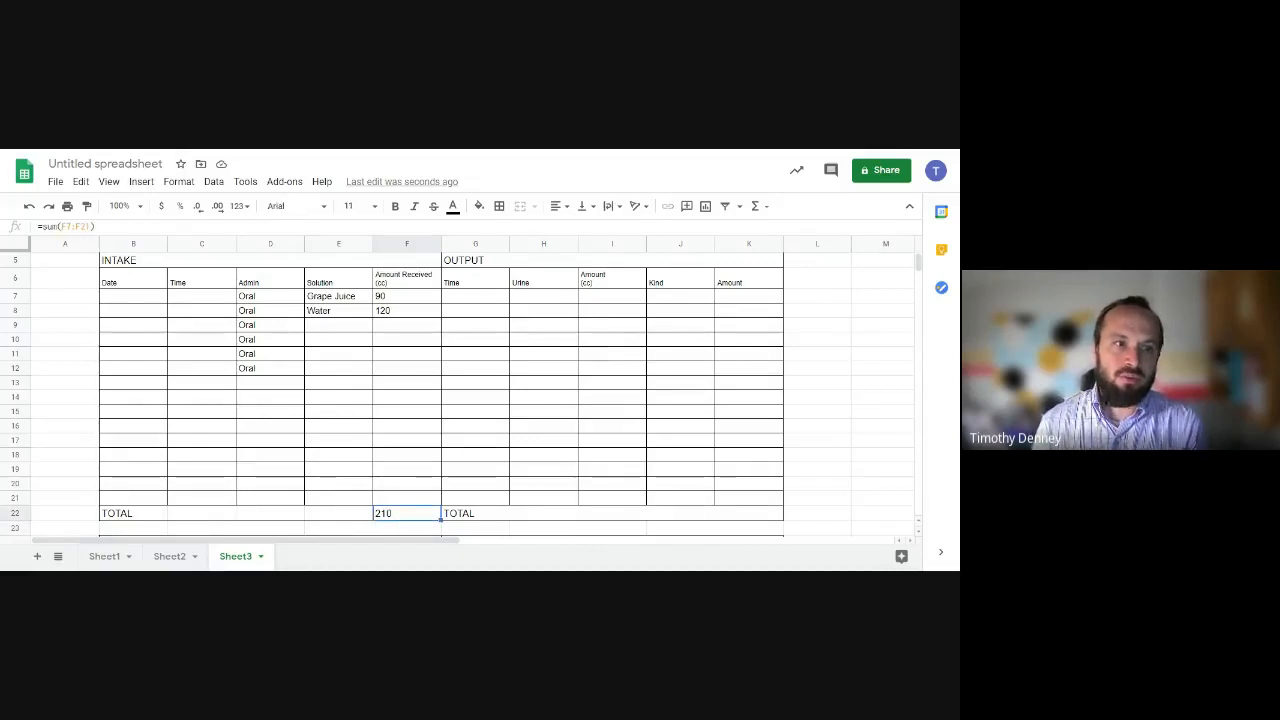
Test the intake total by changing the Water amount in F8 to 210, and restore it to 120
click(380, 313)
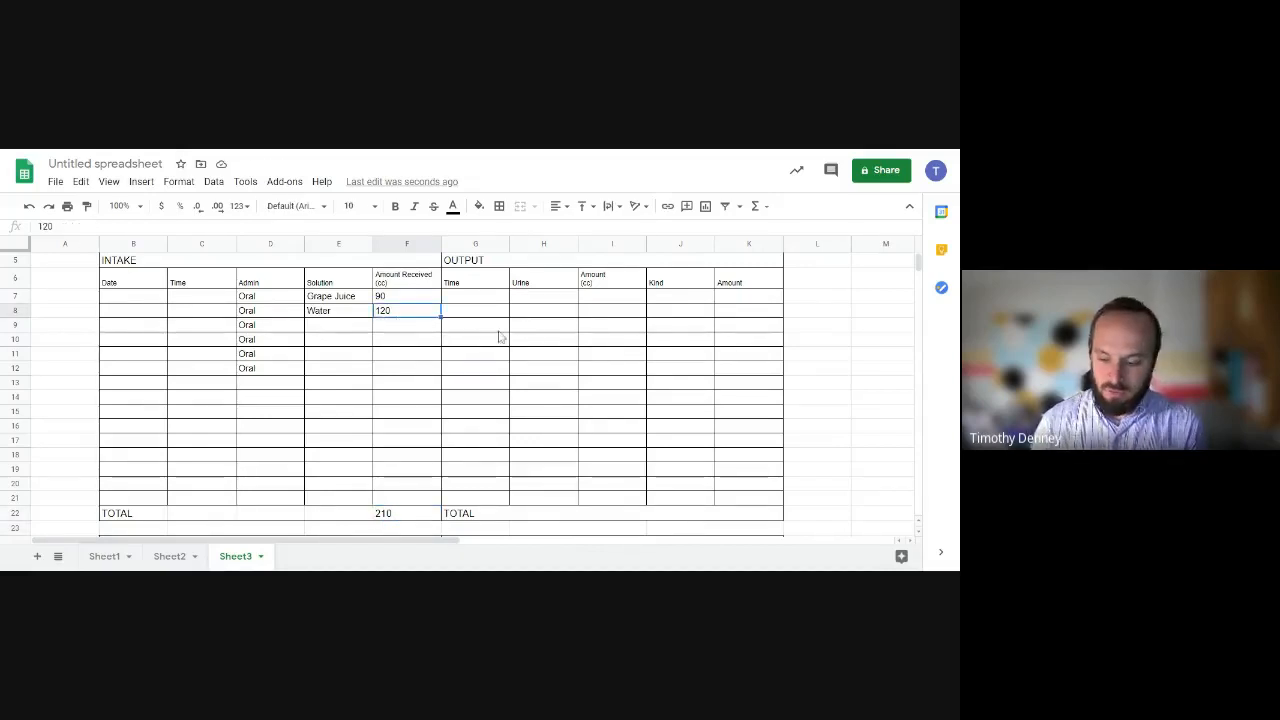
text(210)
key(Return)
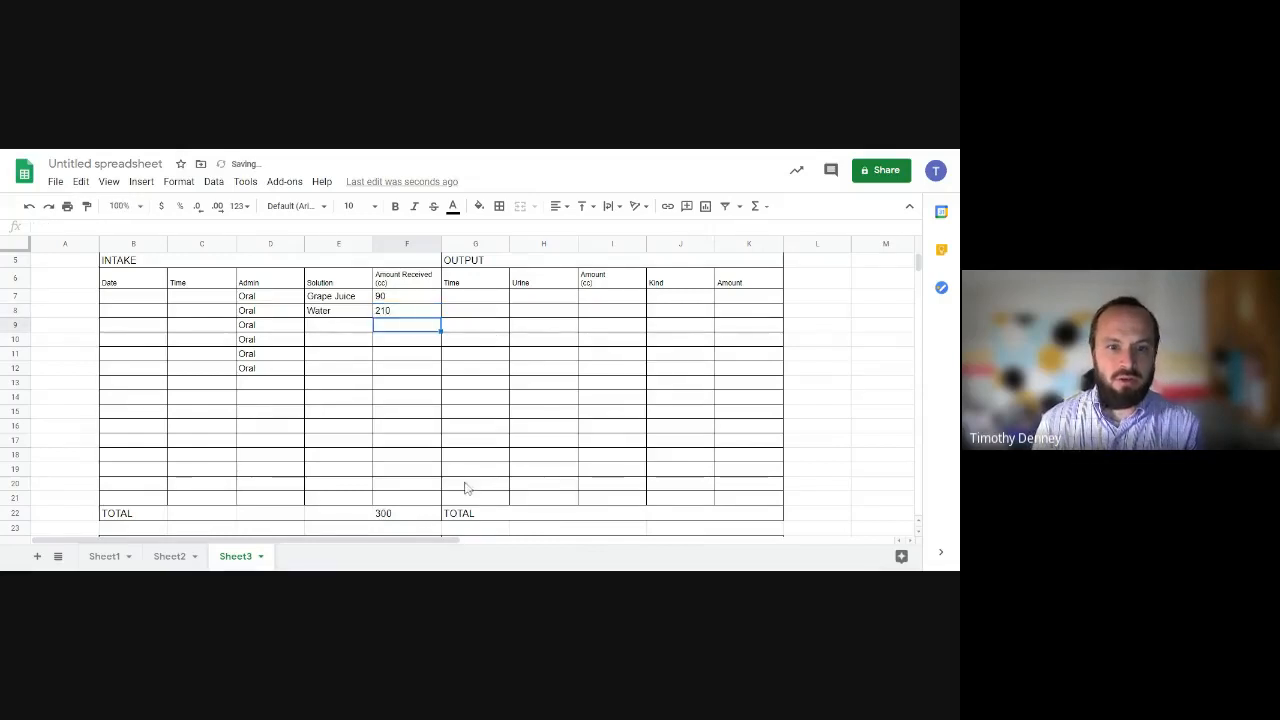
click(409, 515)
click(403, 317)
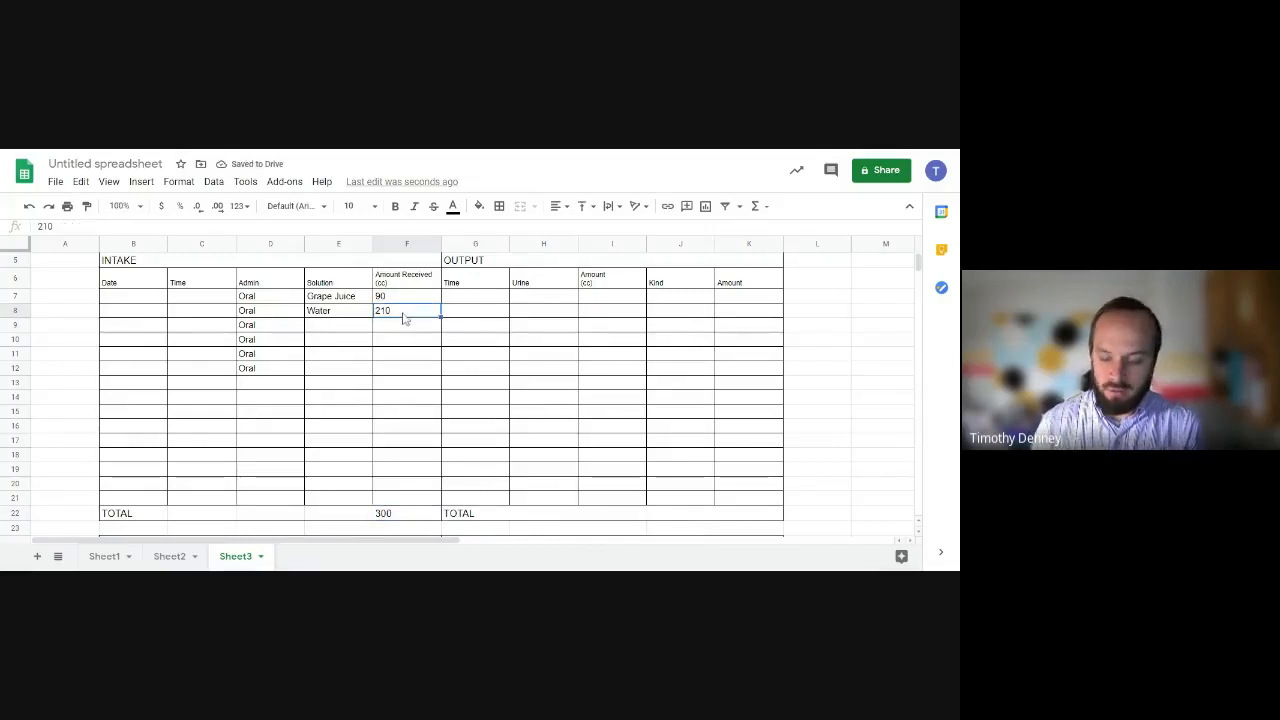
text(120)
key(Return)
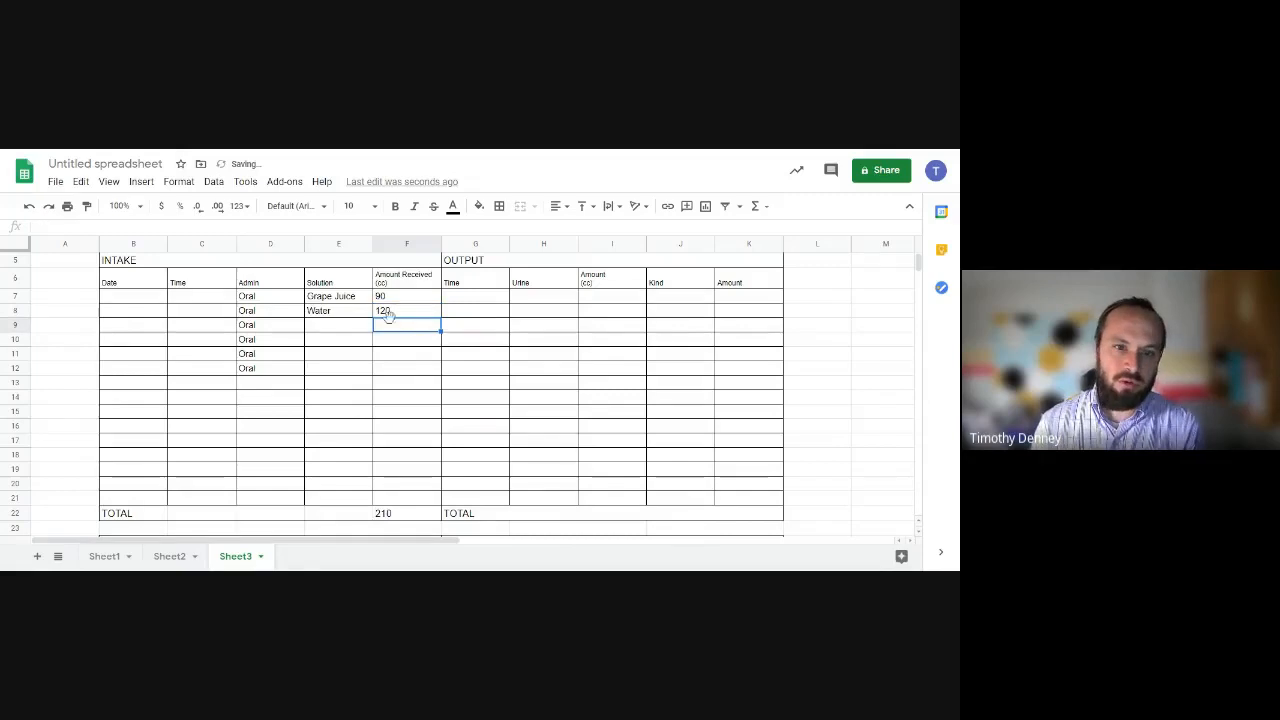
Record Orange Juice as the solution and 60 as the amount received in row 9
key(Left)
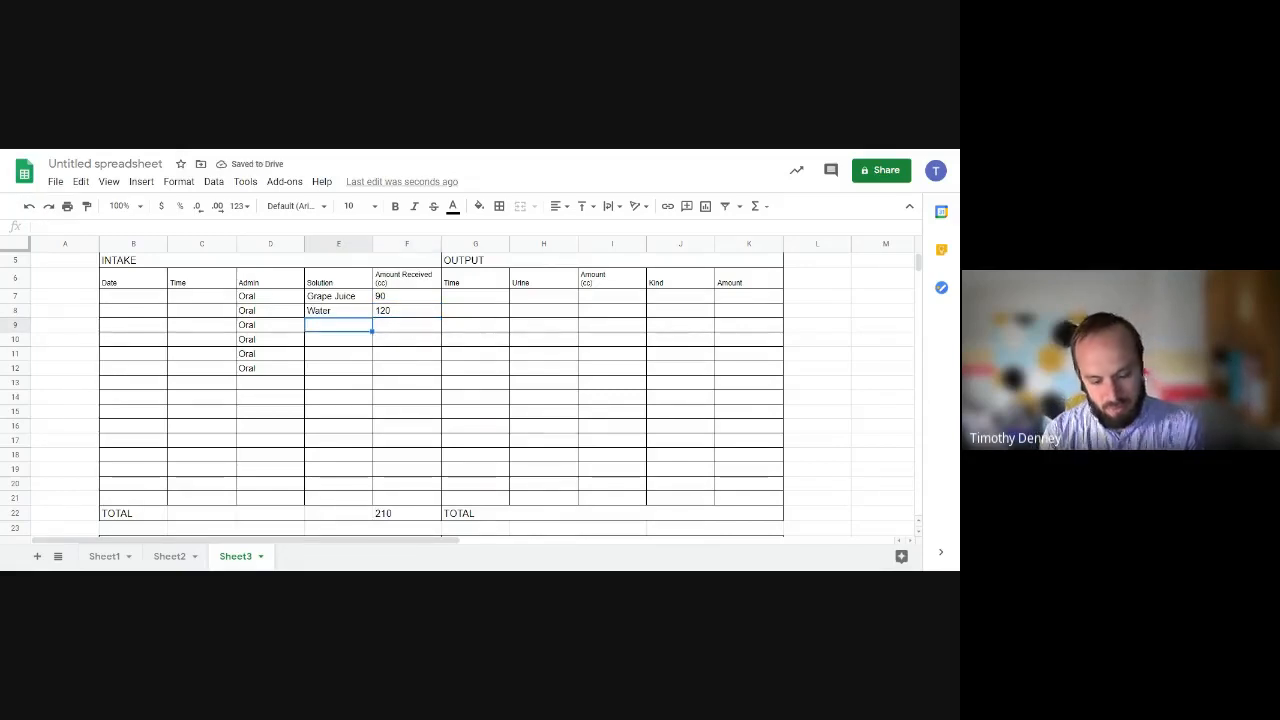
text(Orange Jui)
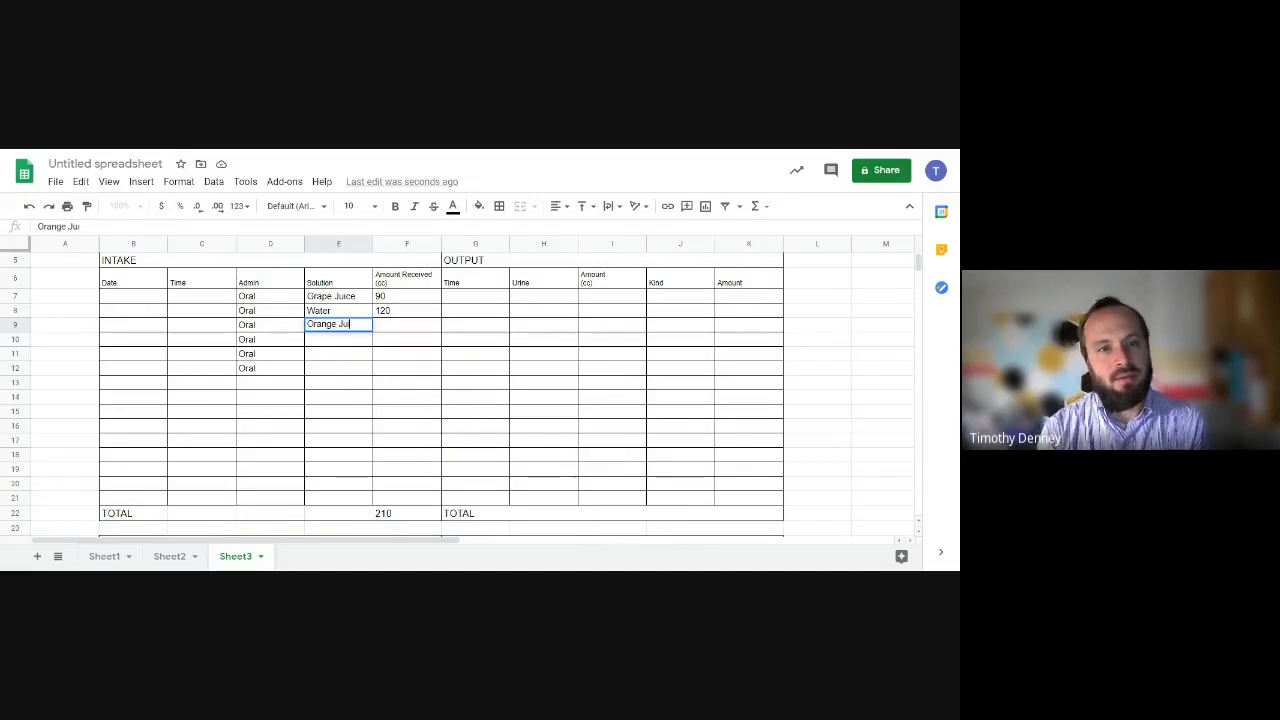
text(ce)
key(Tab)
text(6)
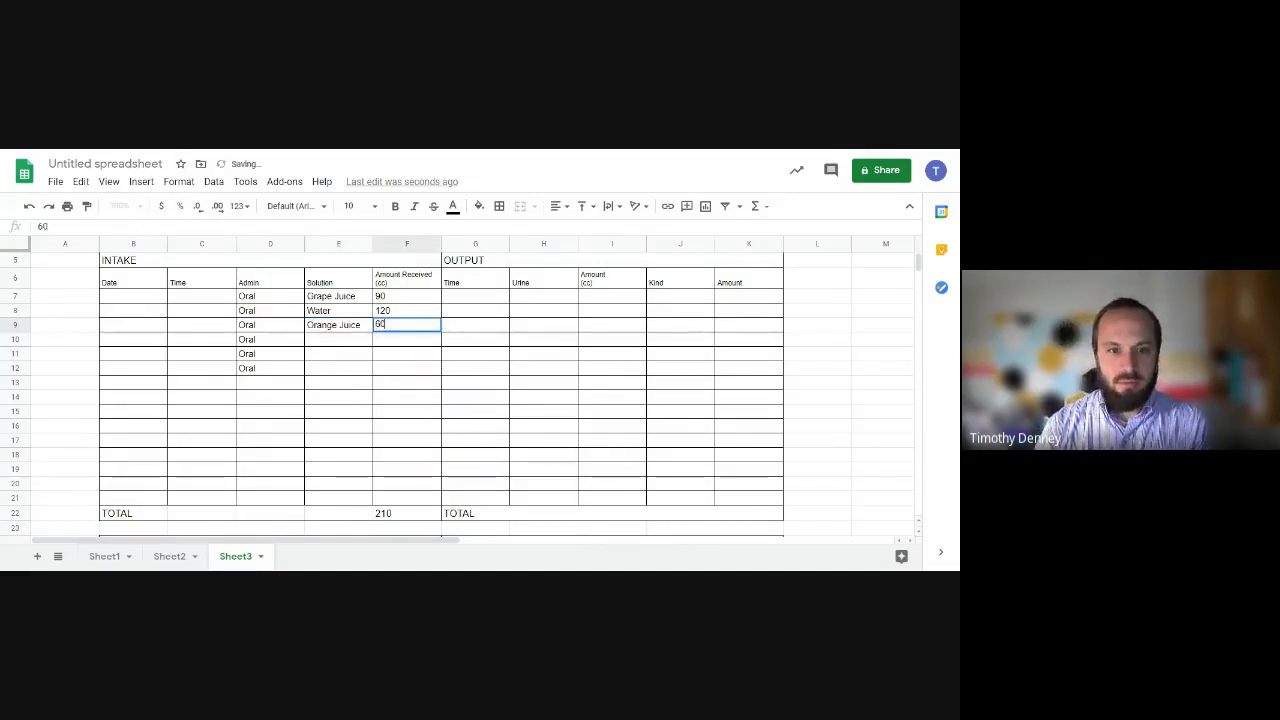
key(Return)
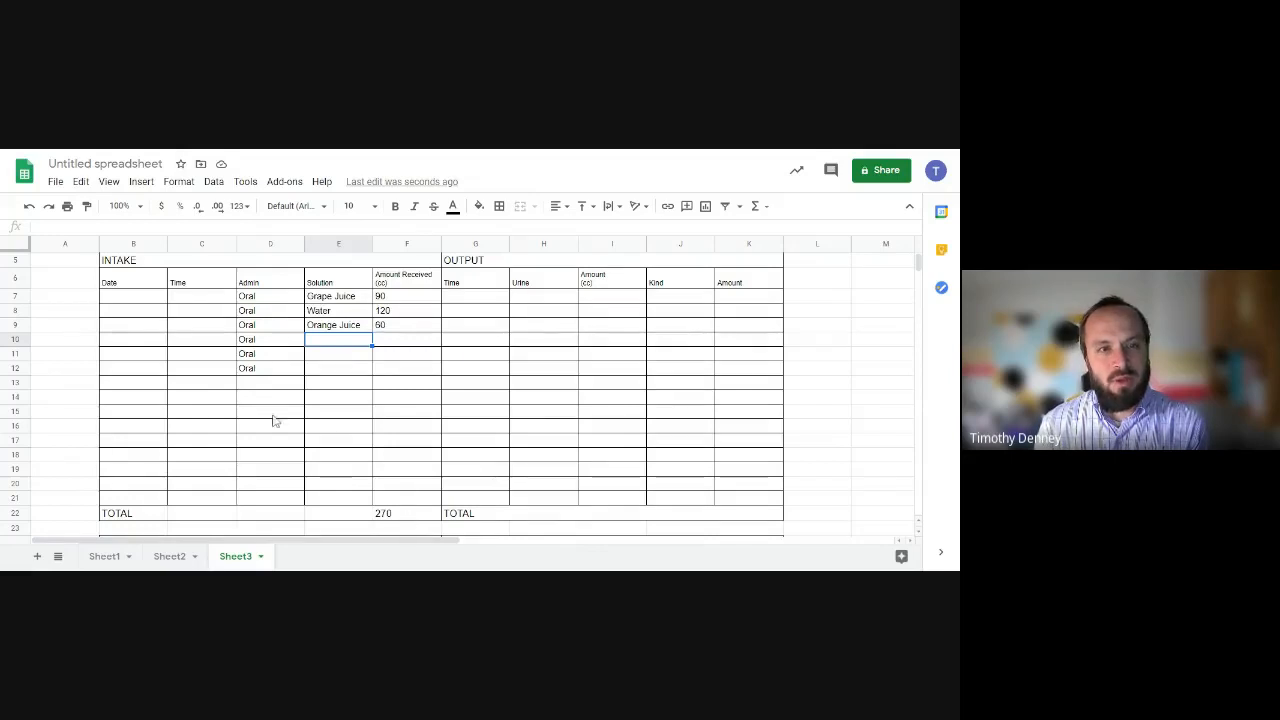
Enter 5/16 as the date of the first intake entry in B7
click(142, 298)
text(9)
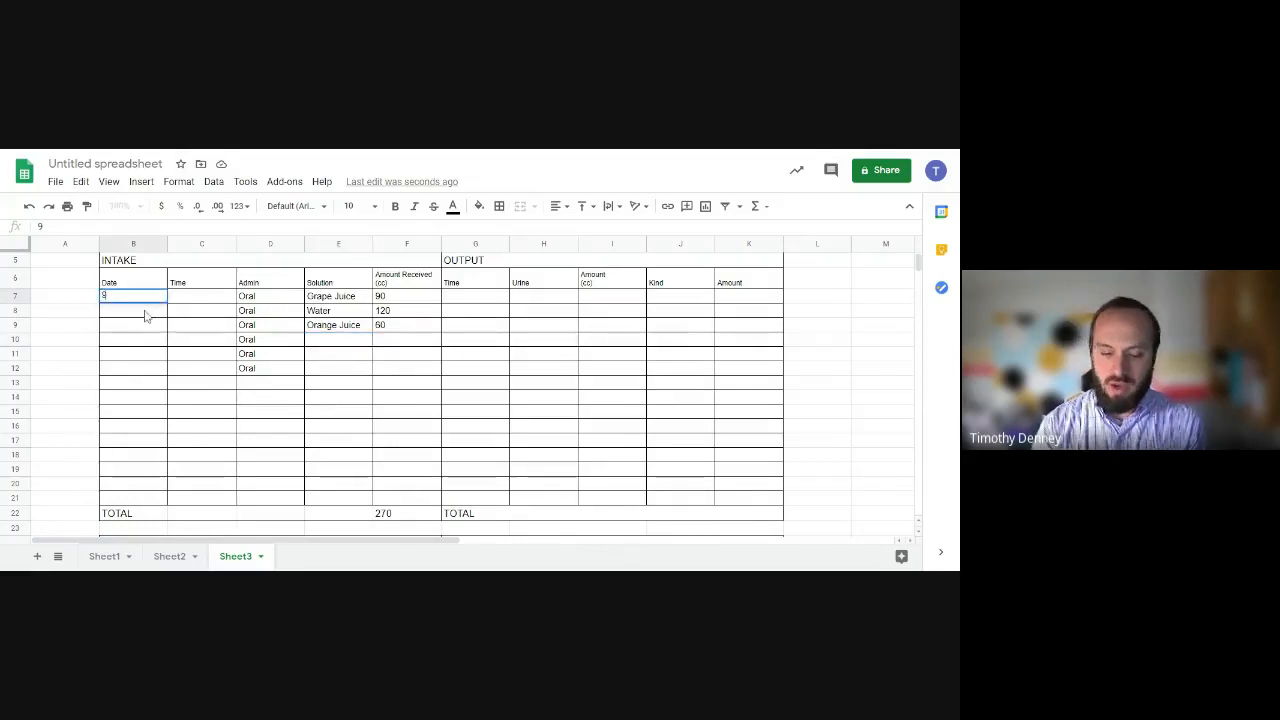
text(/16)
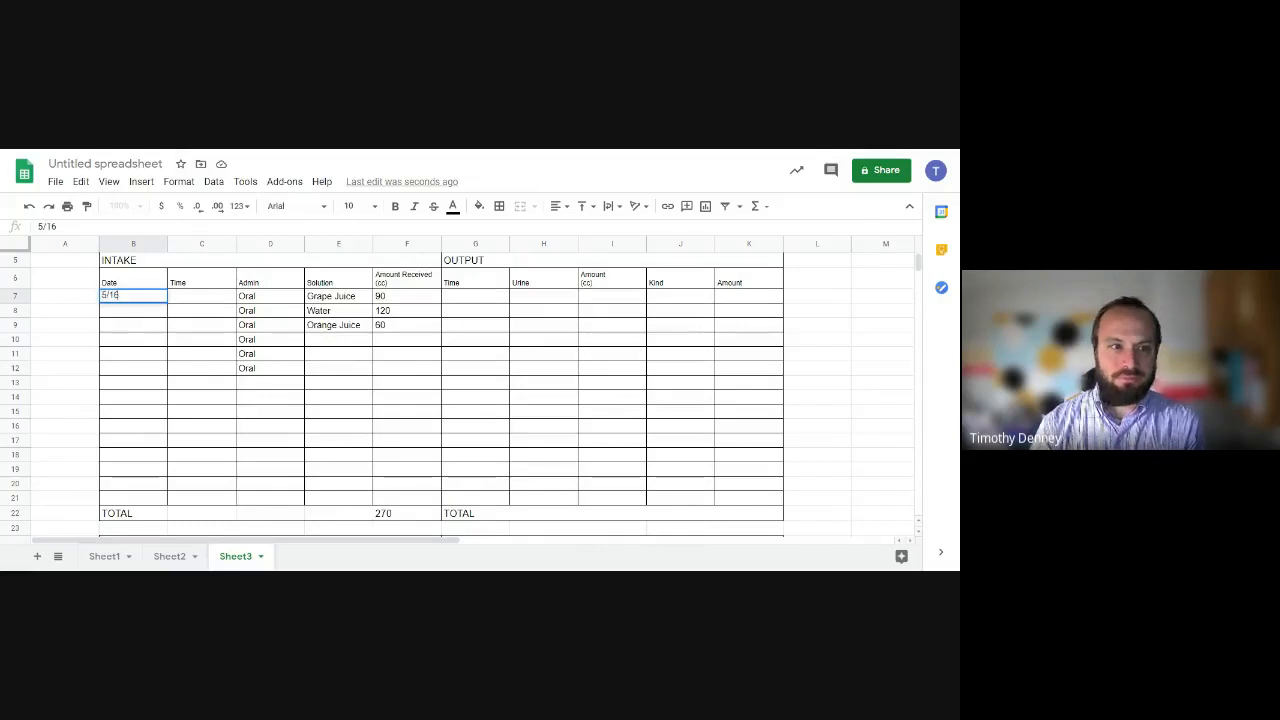
key(Return)
Fill the date from B7 down to B20 as a series, and clear the filled dates from B8 down
click(164, 300)
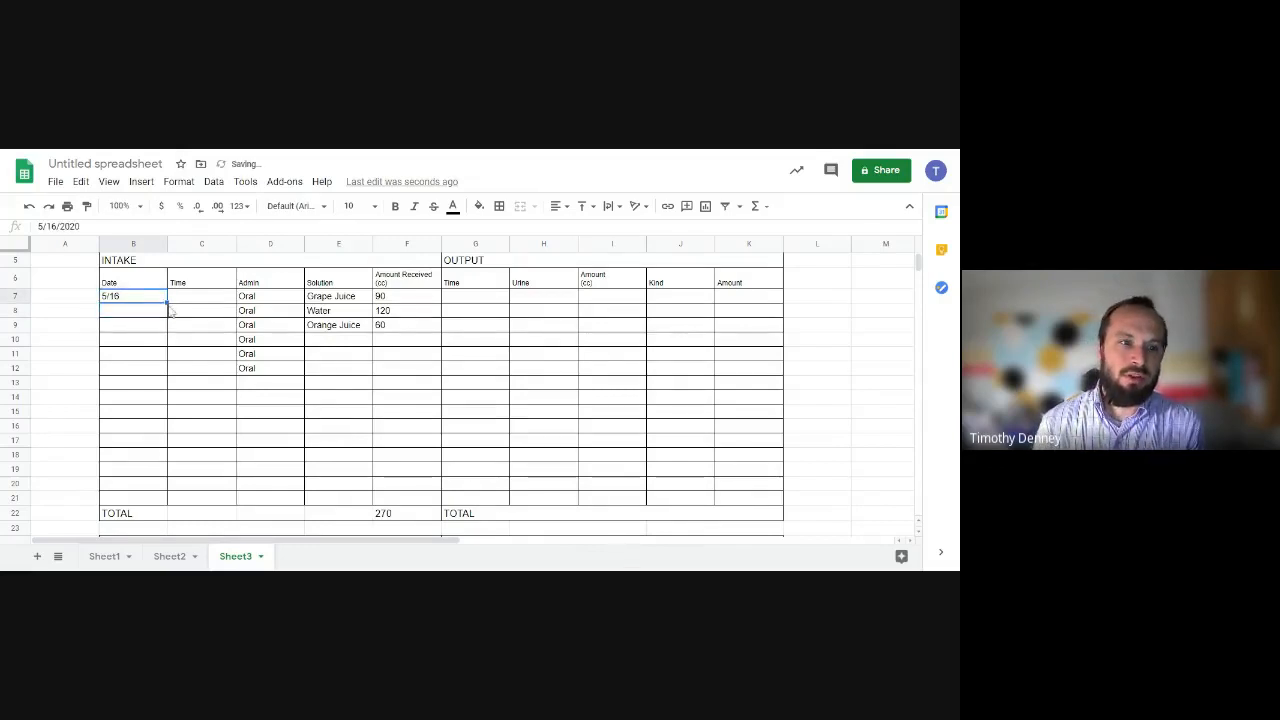
drag(165, 301, 160, 488)
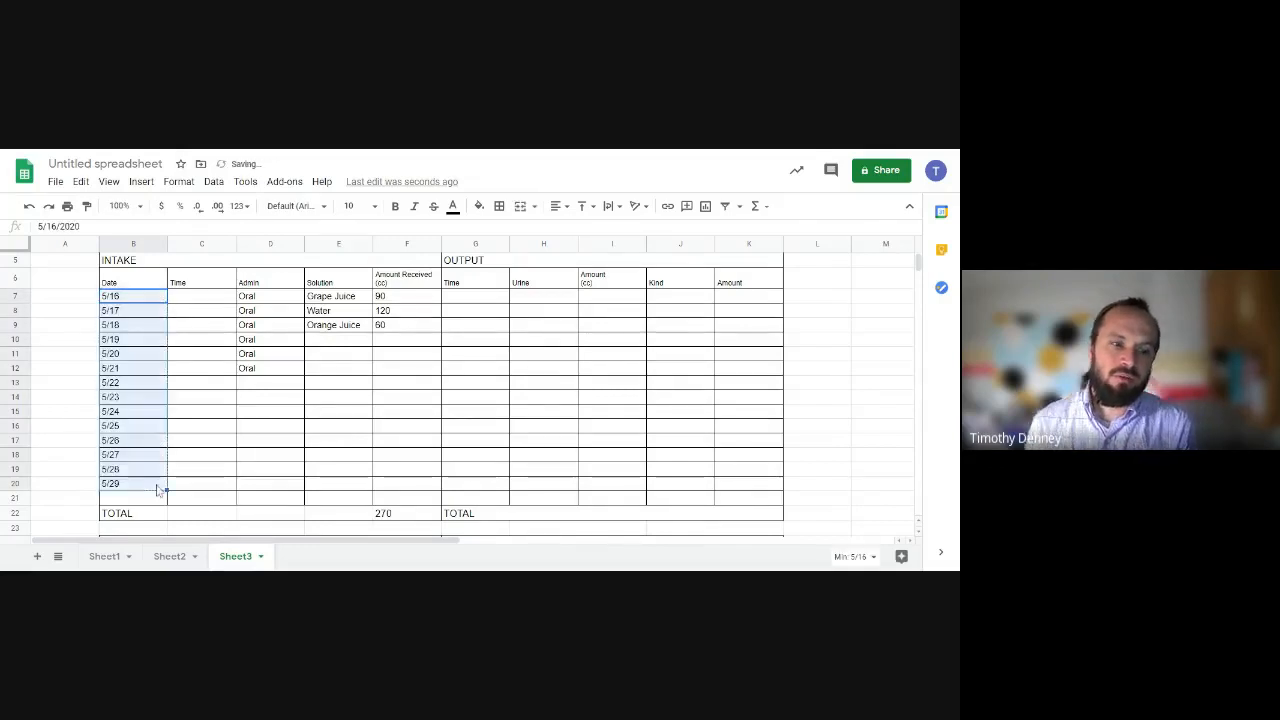
click(136, 316)
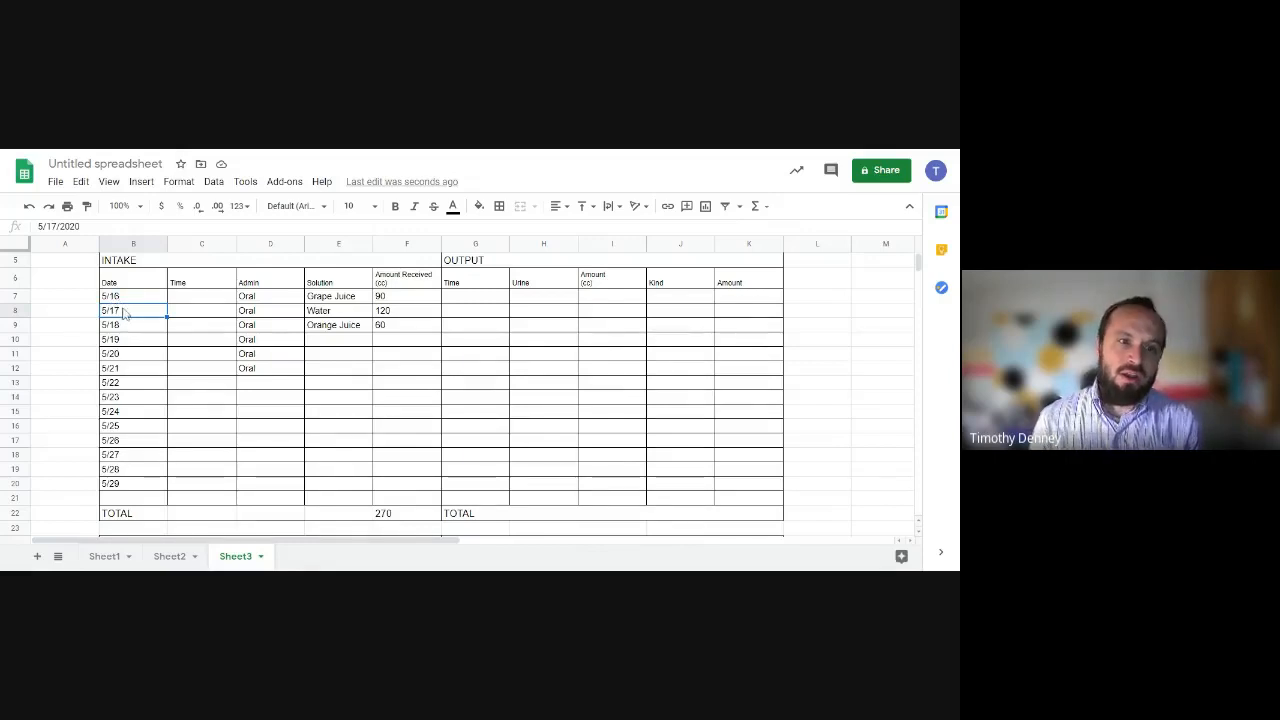
key(ctrl+shift+Down)
key(Delete)
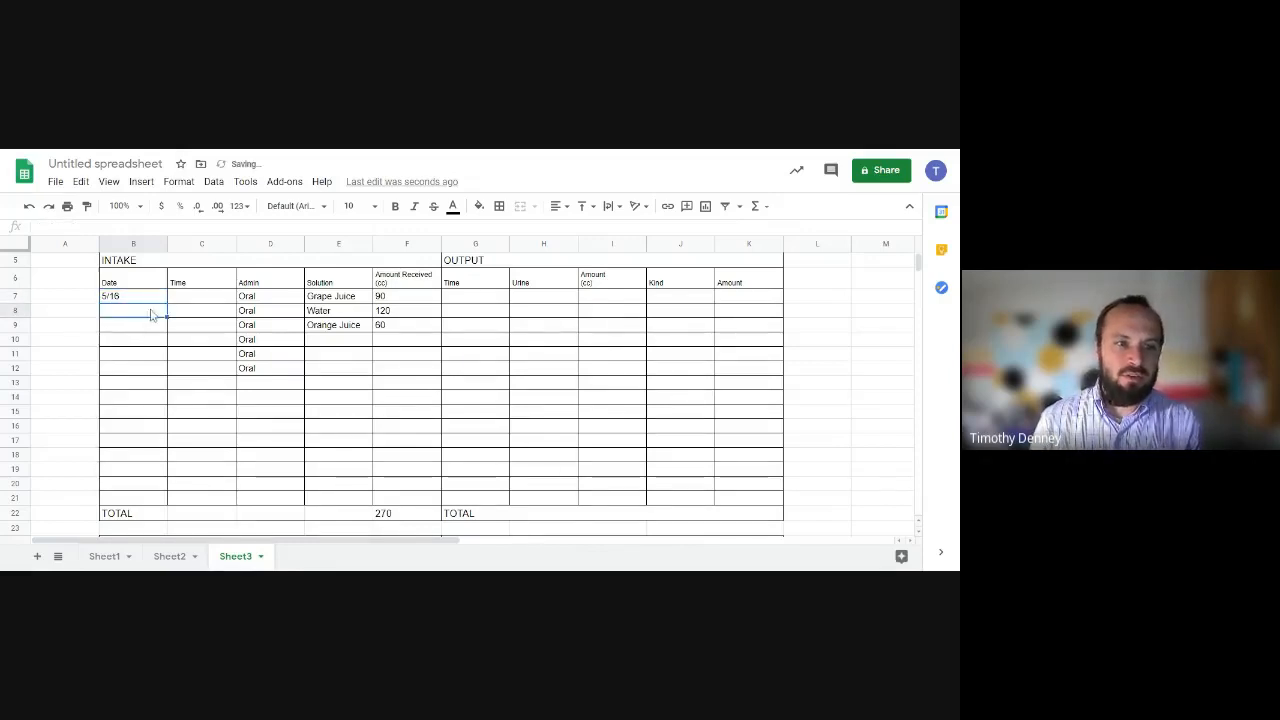
Enter 5/16 as the date of the second intake entry in B8
click(147, 303)
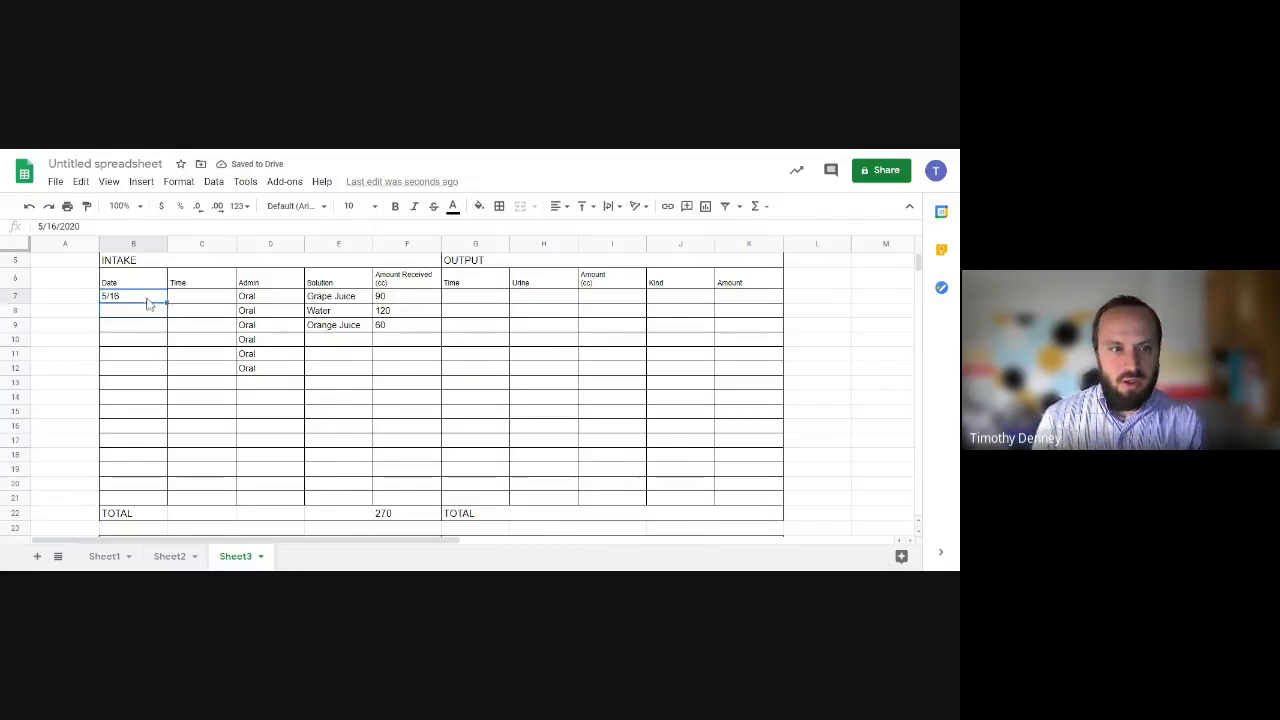
click(147, 311)
text(5/)
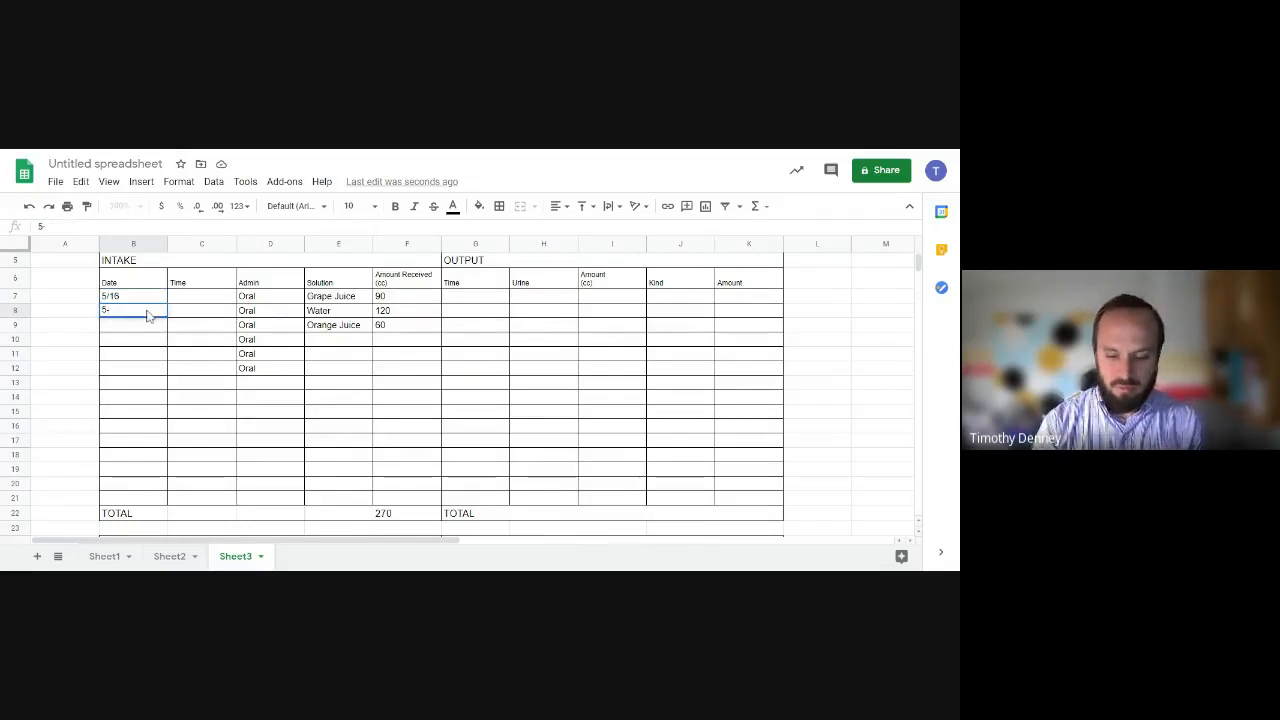
text(16)
key(Return)
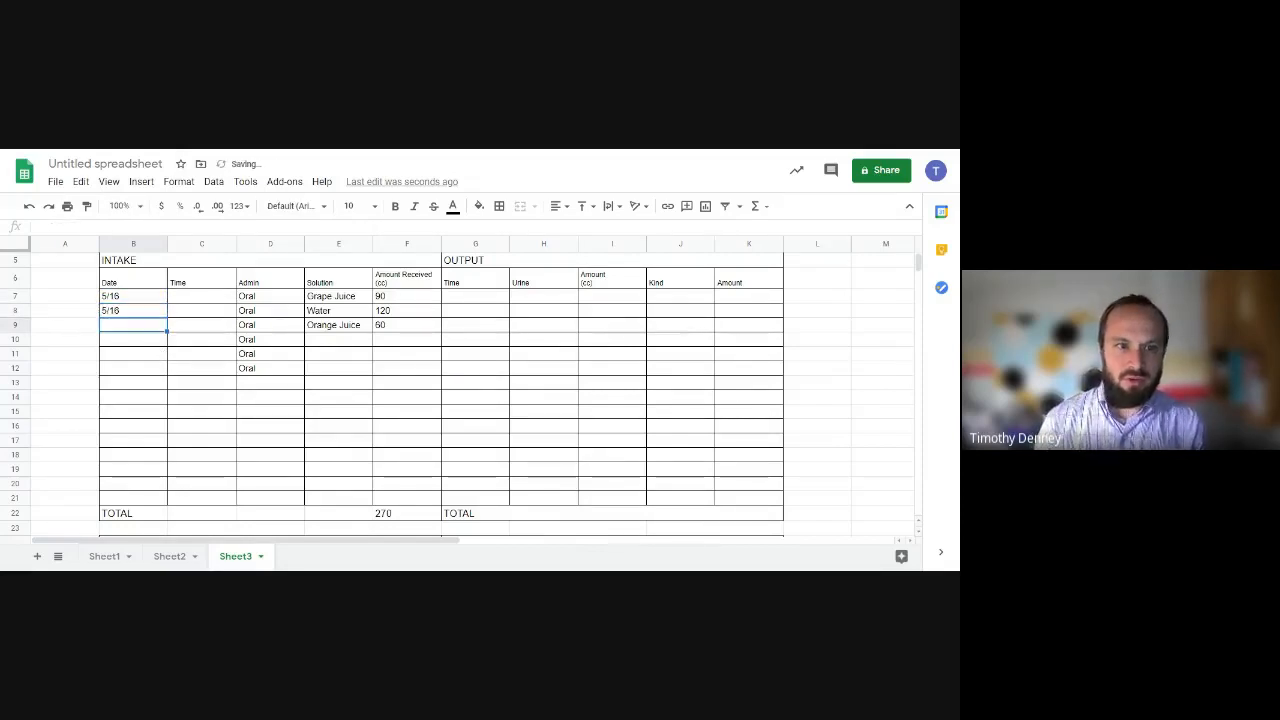
Try filling the two matching 5/16 dates in B7:B8 down to B20, and undo the fill
drag(143, 304, 149, 314)
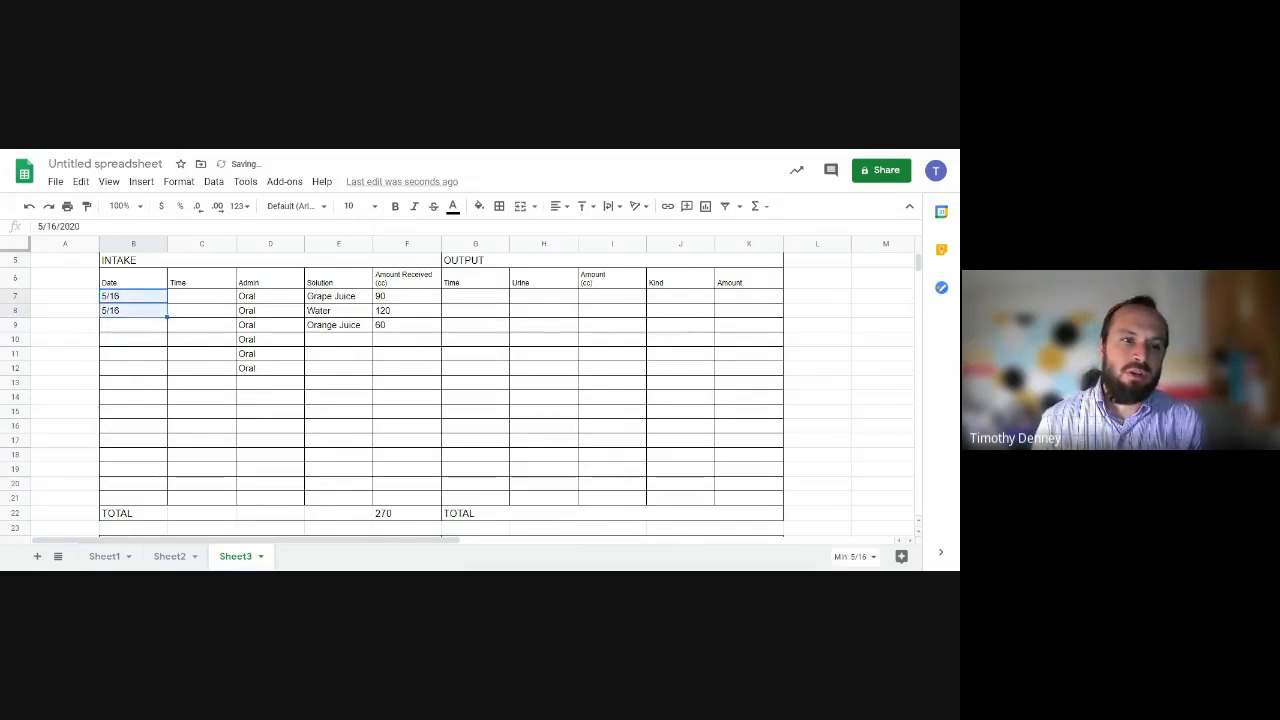
drag(167, 317, 165, 497)
click(138, 368)
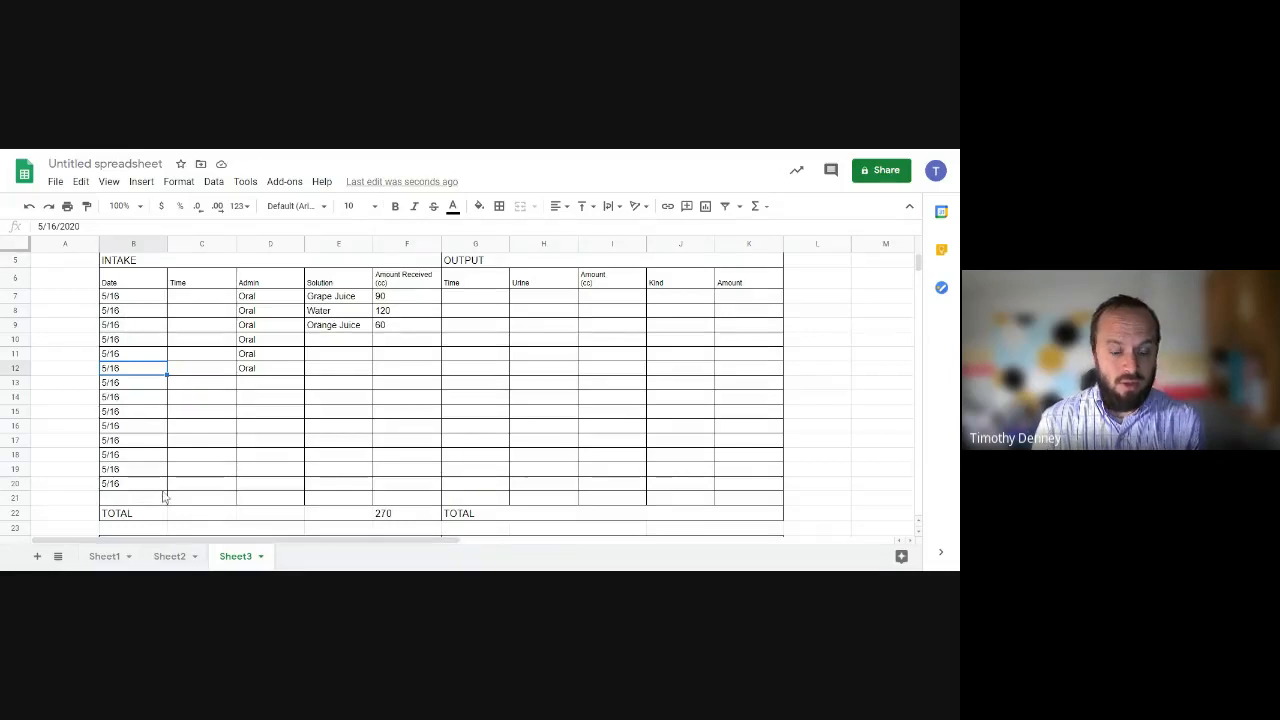
key(ctrl+z)
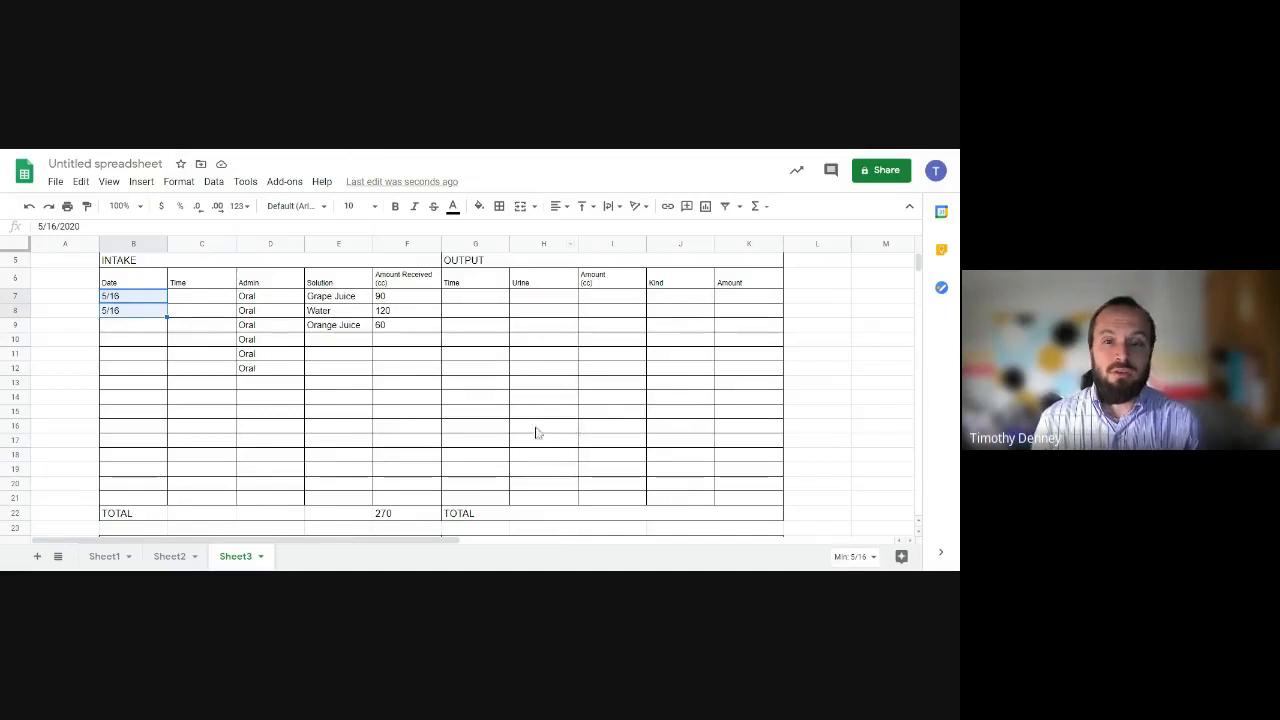
Switch to the Fluid Intake Output Exercise 1 SHEETS KEY spreadsheet and examine the intake and output total formulas in row 25
click(475, 148)
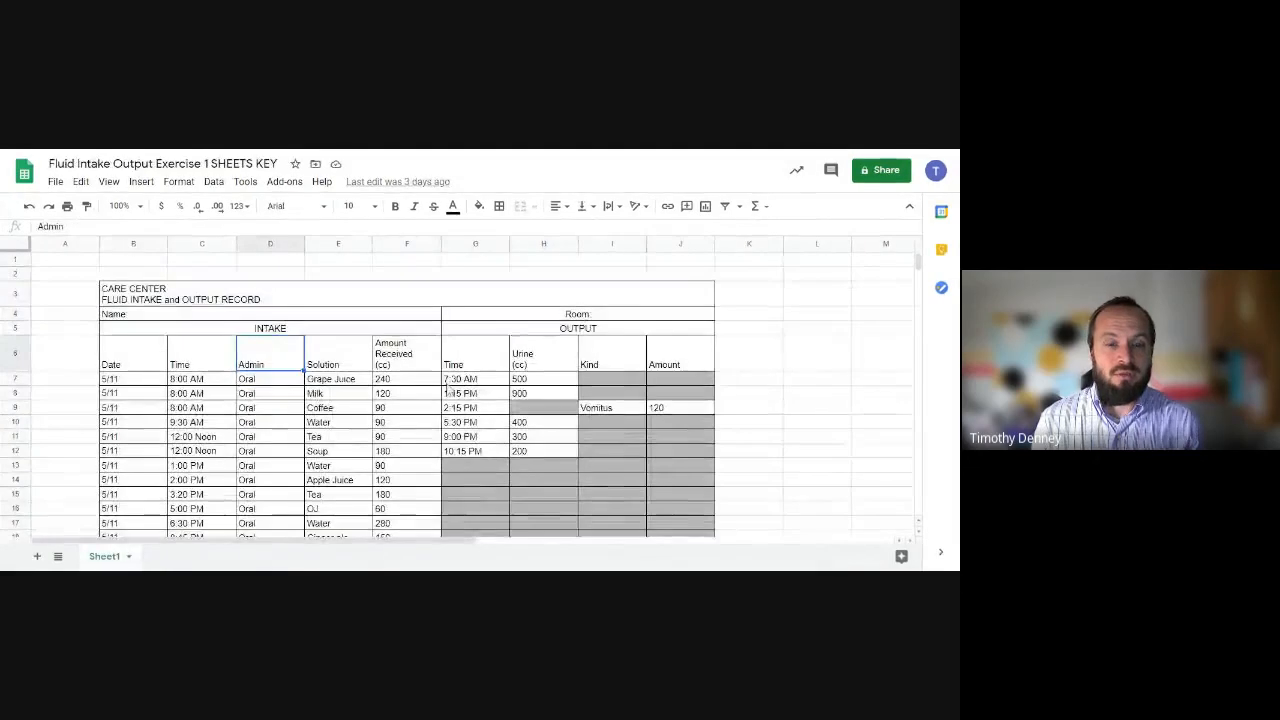
scroll(447, 393, down, 1)
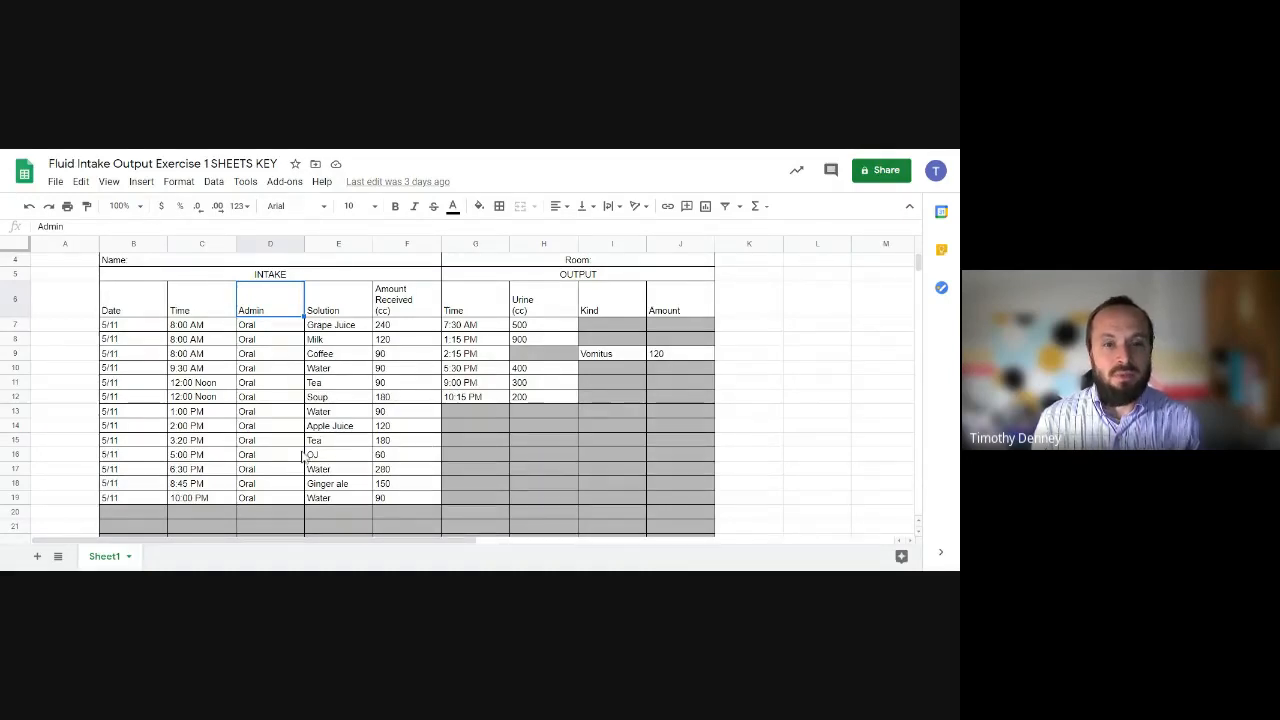
scroll(302, 456, down, 2)
click(193, 522)
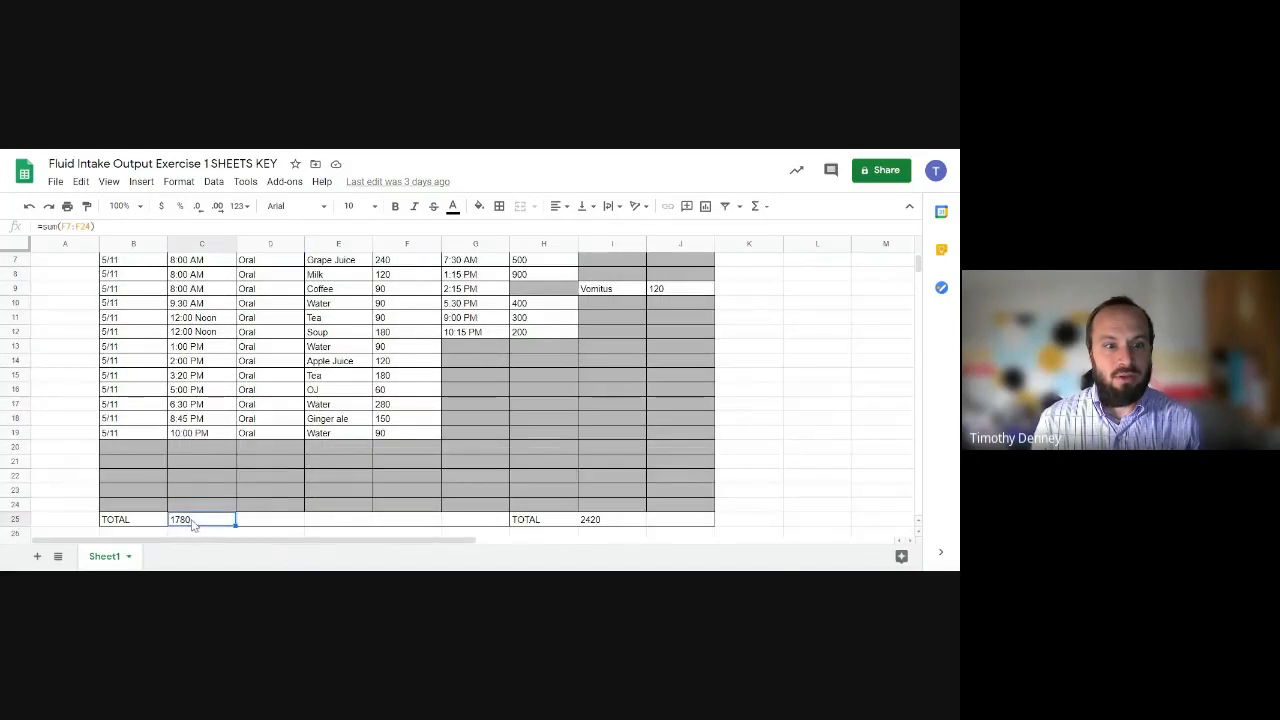
click(612, 519)
click(211, 524)
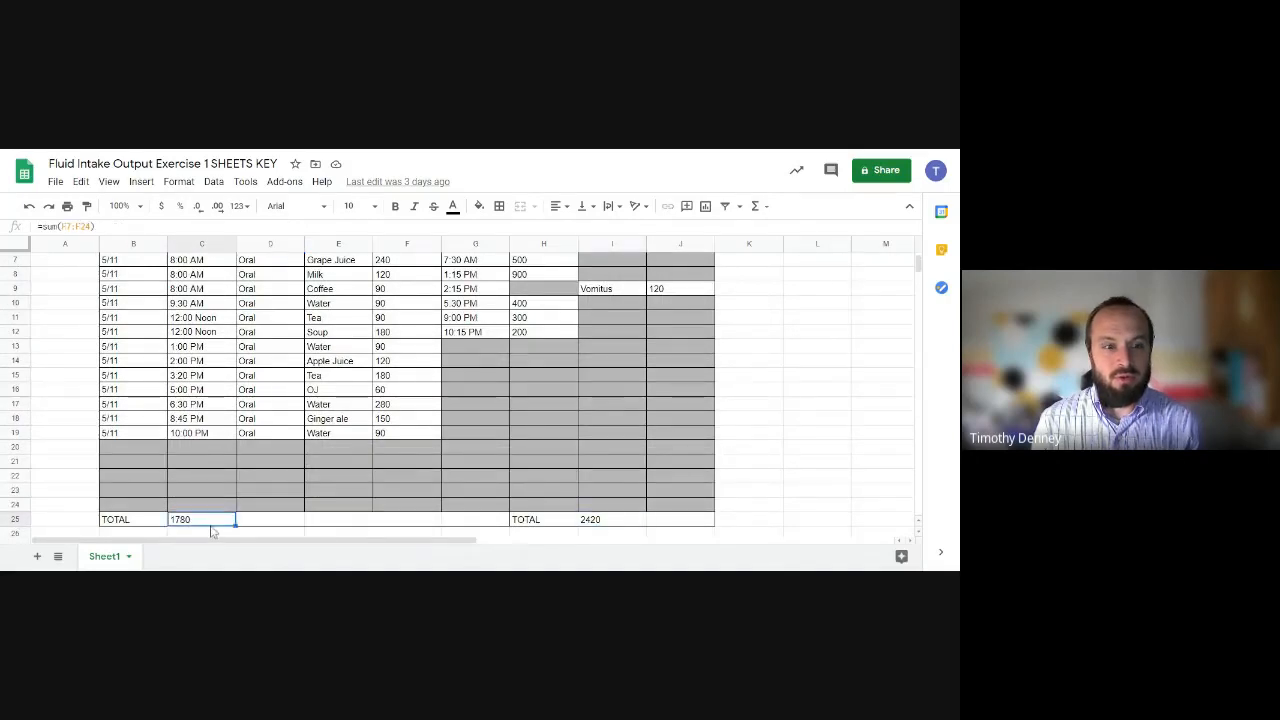